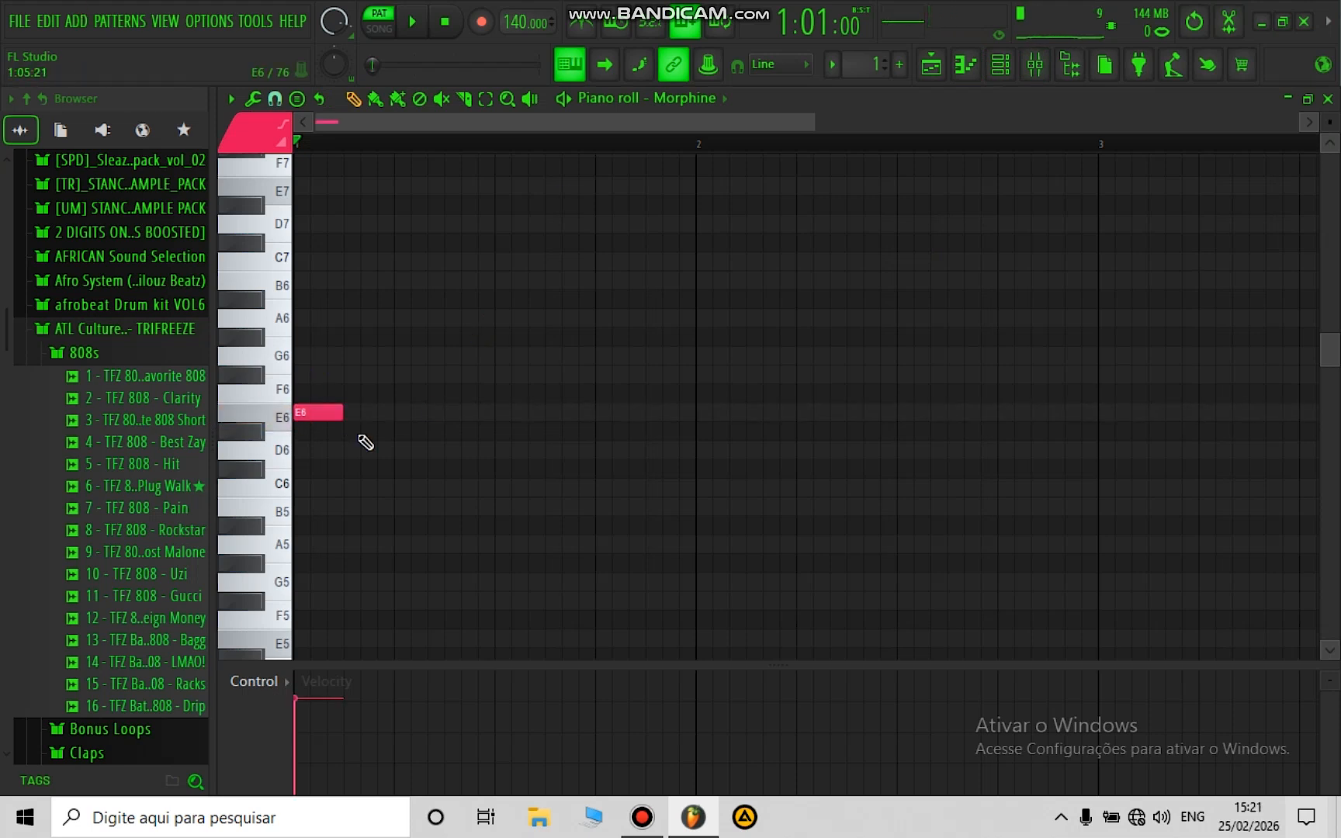
# Step: Lengthen the E6 note to one full bar and add one-bar G6 and B6 notes above it in bar 1
pyautogui.moveTo(343, 408); pyautogui.dragTo(744, 475)
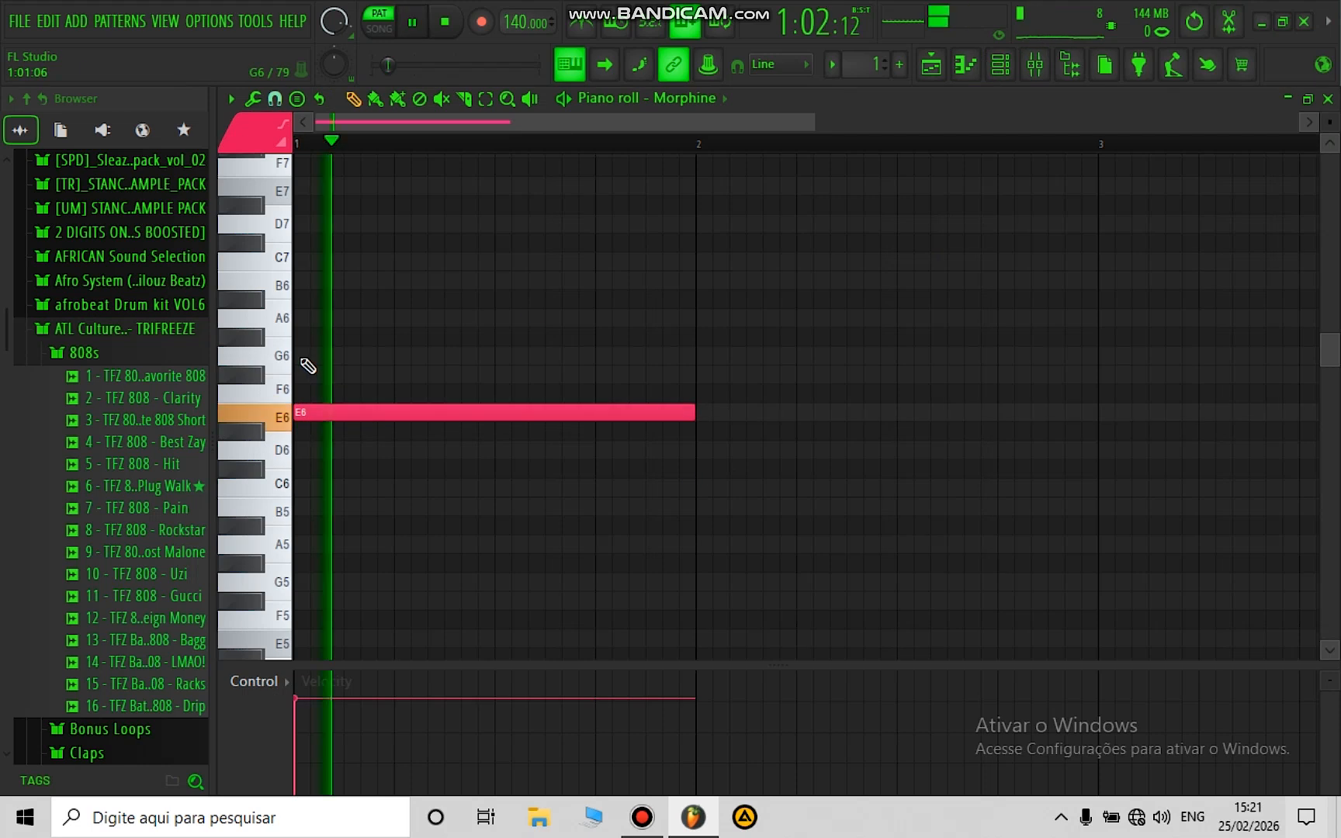
pyautogui.click(306, 356)
pyautogui.click(299, 280)
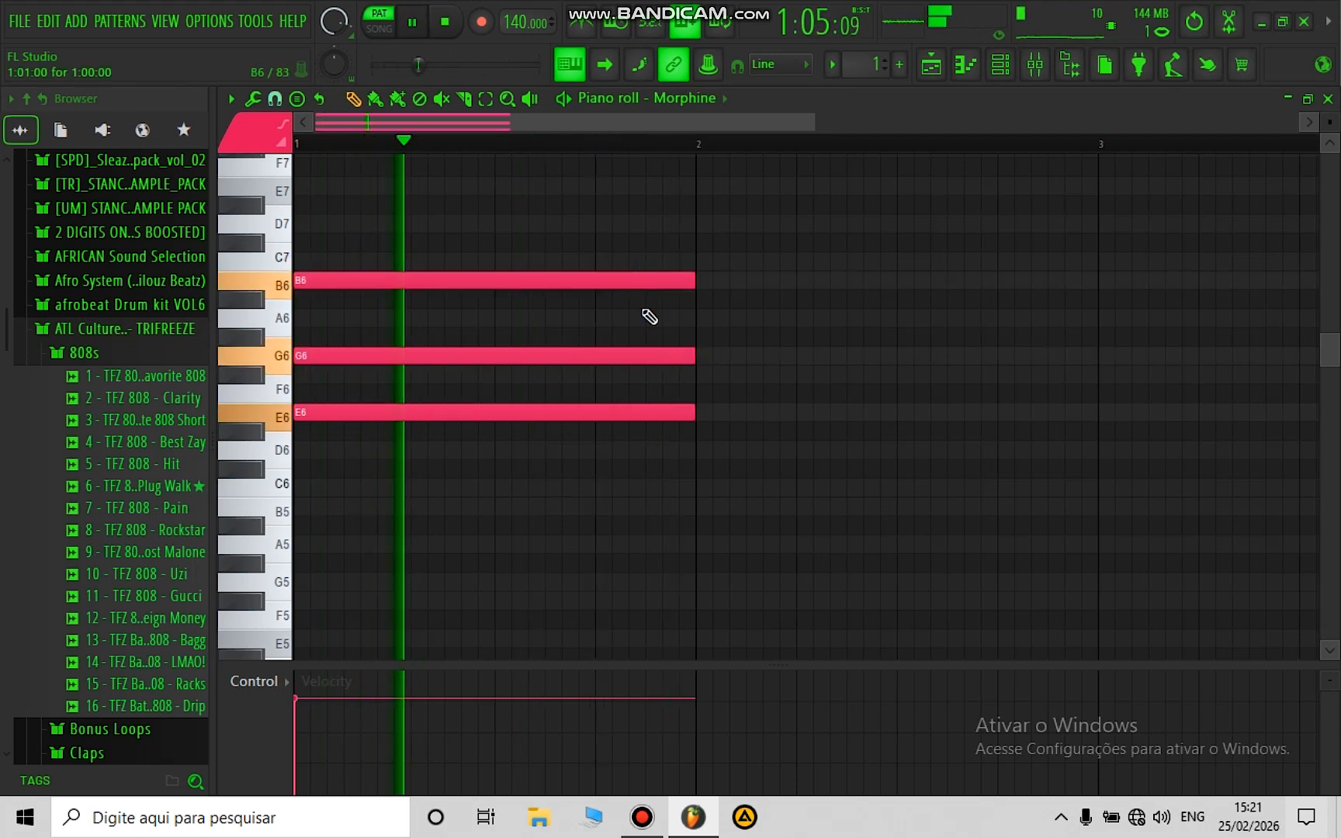
# Step: Duplicate the bar 1 chord into bar 2, transpose the copy down one semitone and play the pattern
pyautogui.hotkey('ctrl', 'b')
pyautogui.press('space')
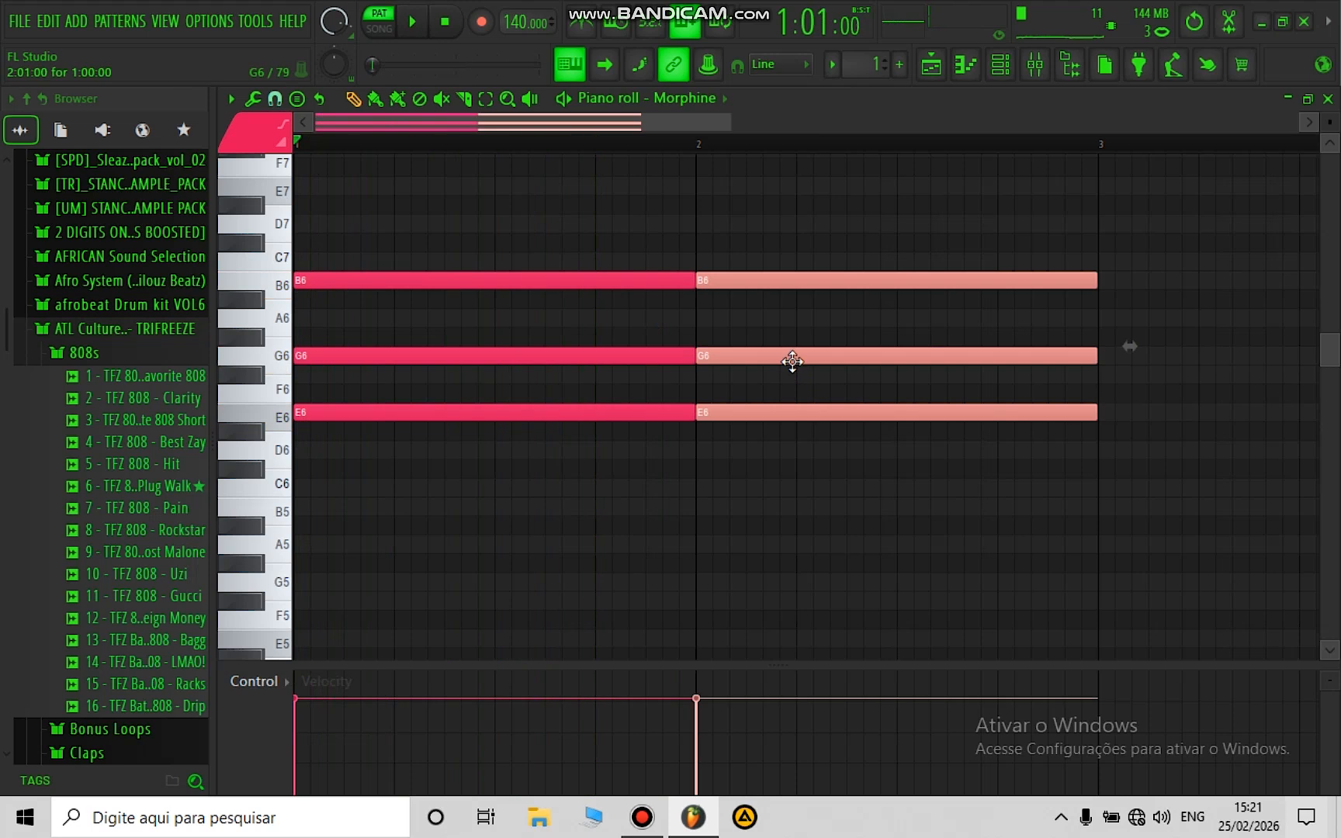
pyautogui.hotkey('shift', 'Down')
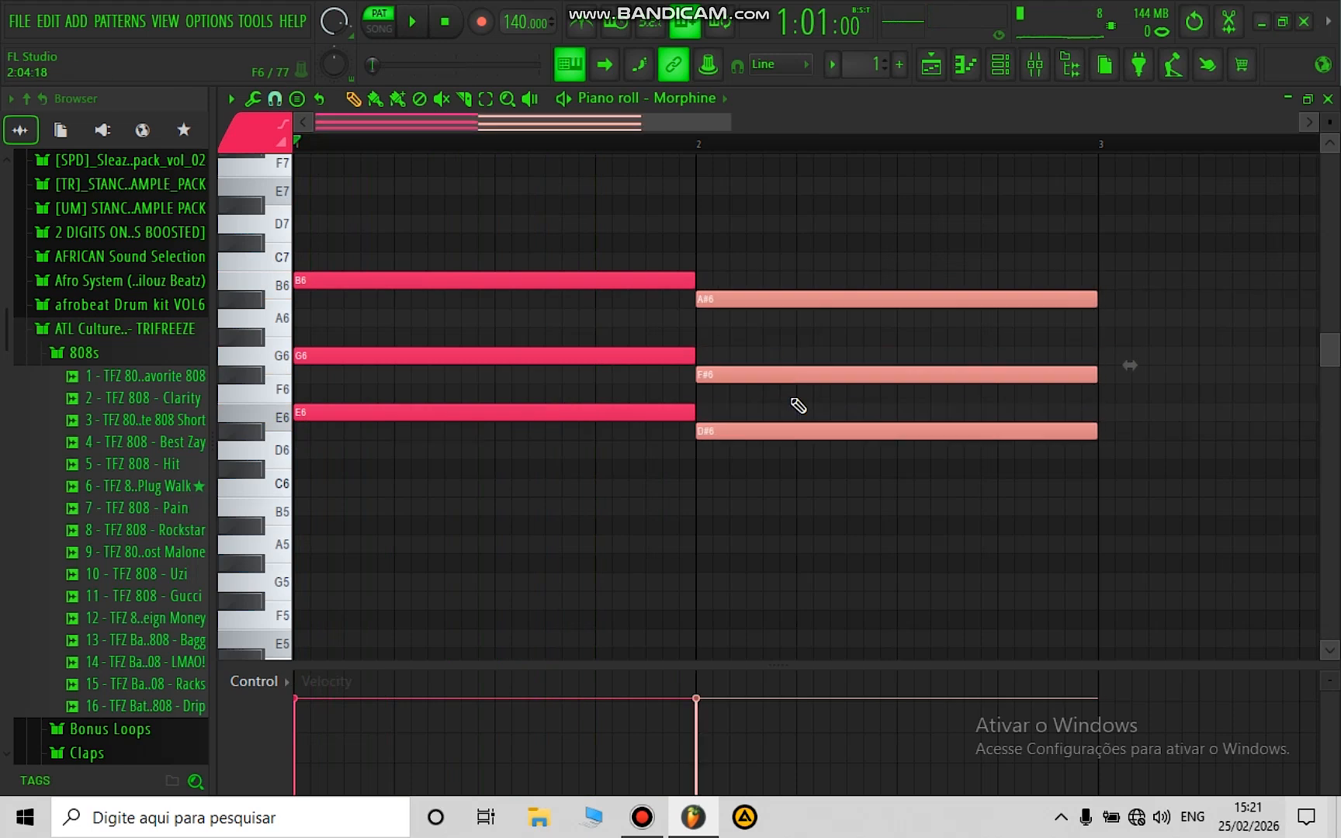
pyautogui.press('space')
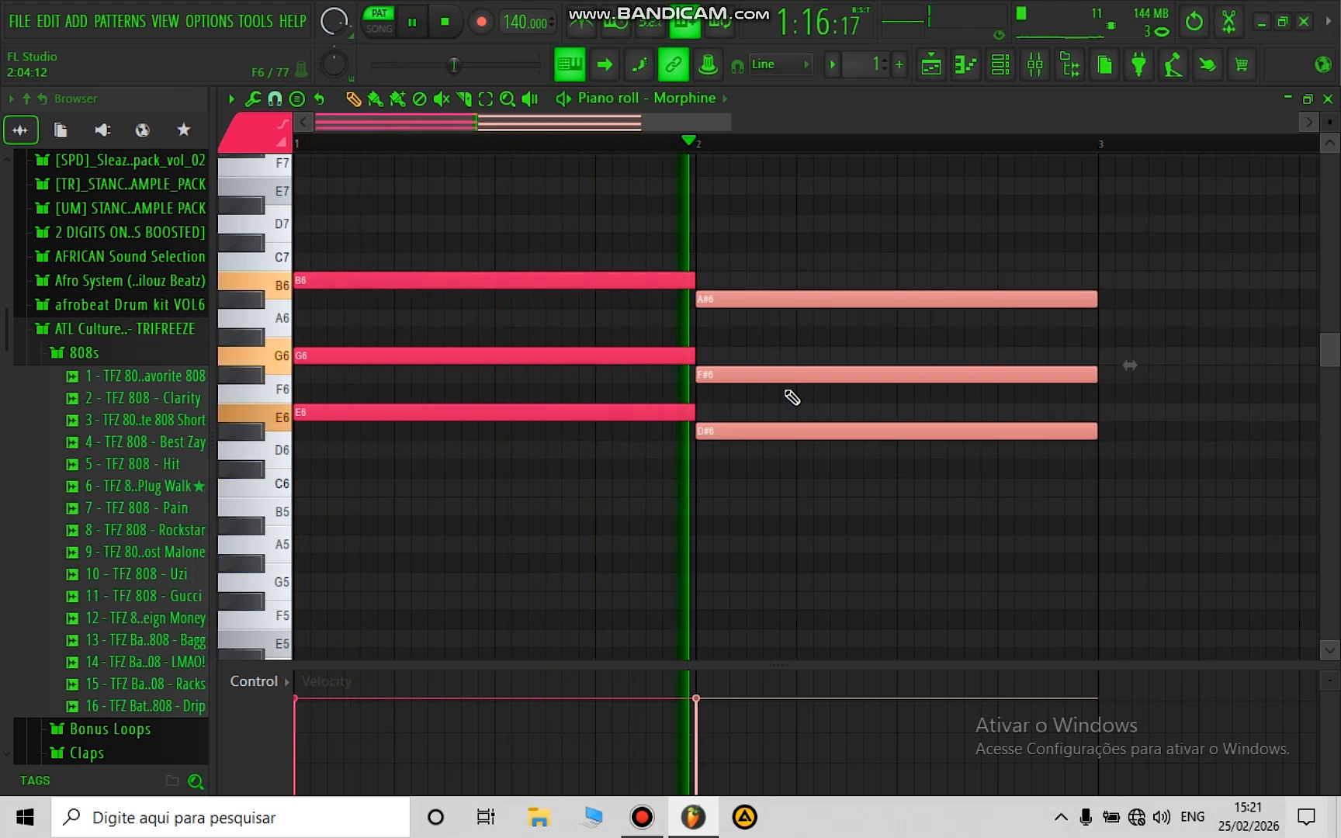
pyautogui.press('space')
# Step: Lower the top note of the bar 2 chord to A6 and its lowest note to D6, and play the result
pyautogui.click(676, 357)
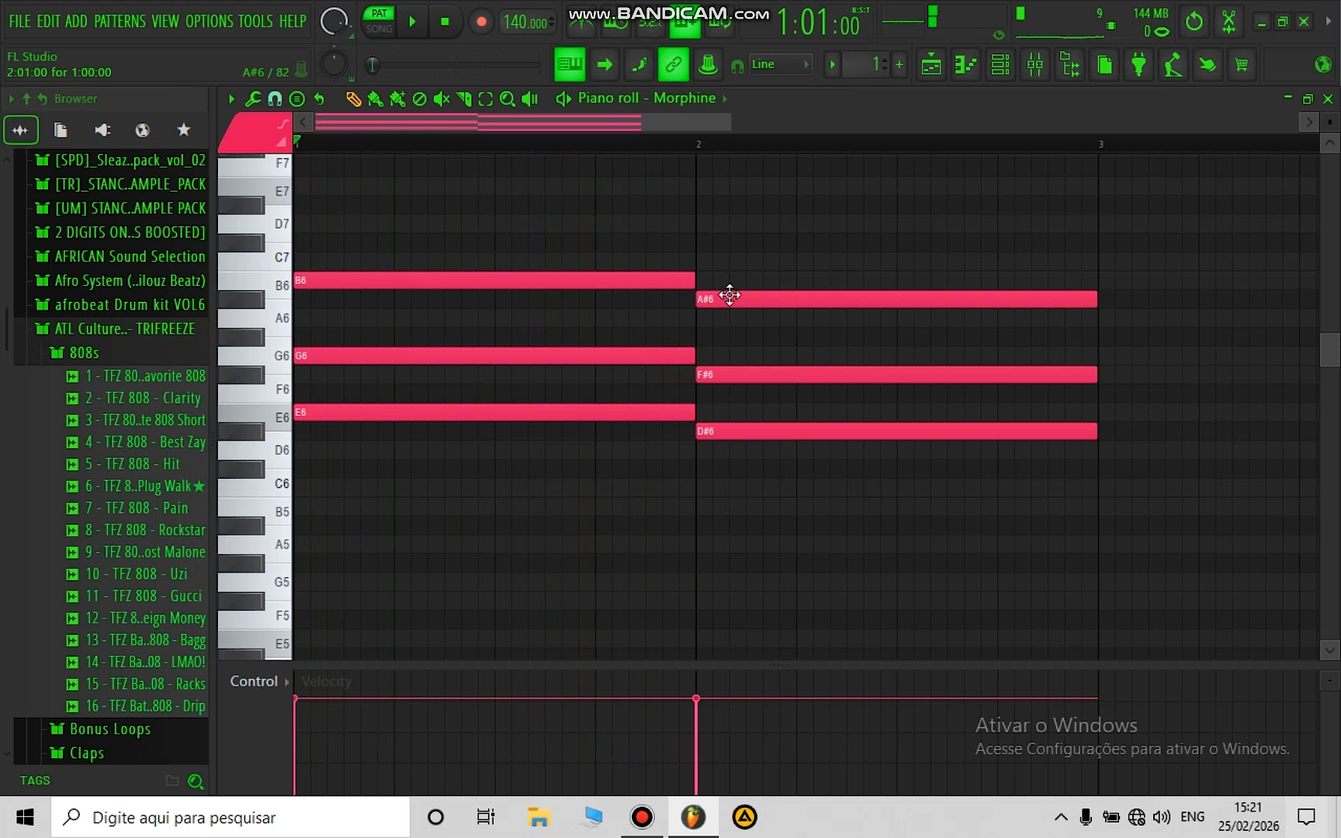
pyautogui.moveTo(730, 313); pyautogui.dragTo(737, 338)
pyautogui.moveTo(748, 430); pyautogui.dragTo(744, 466)
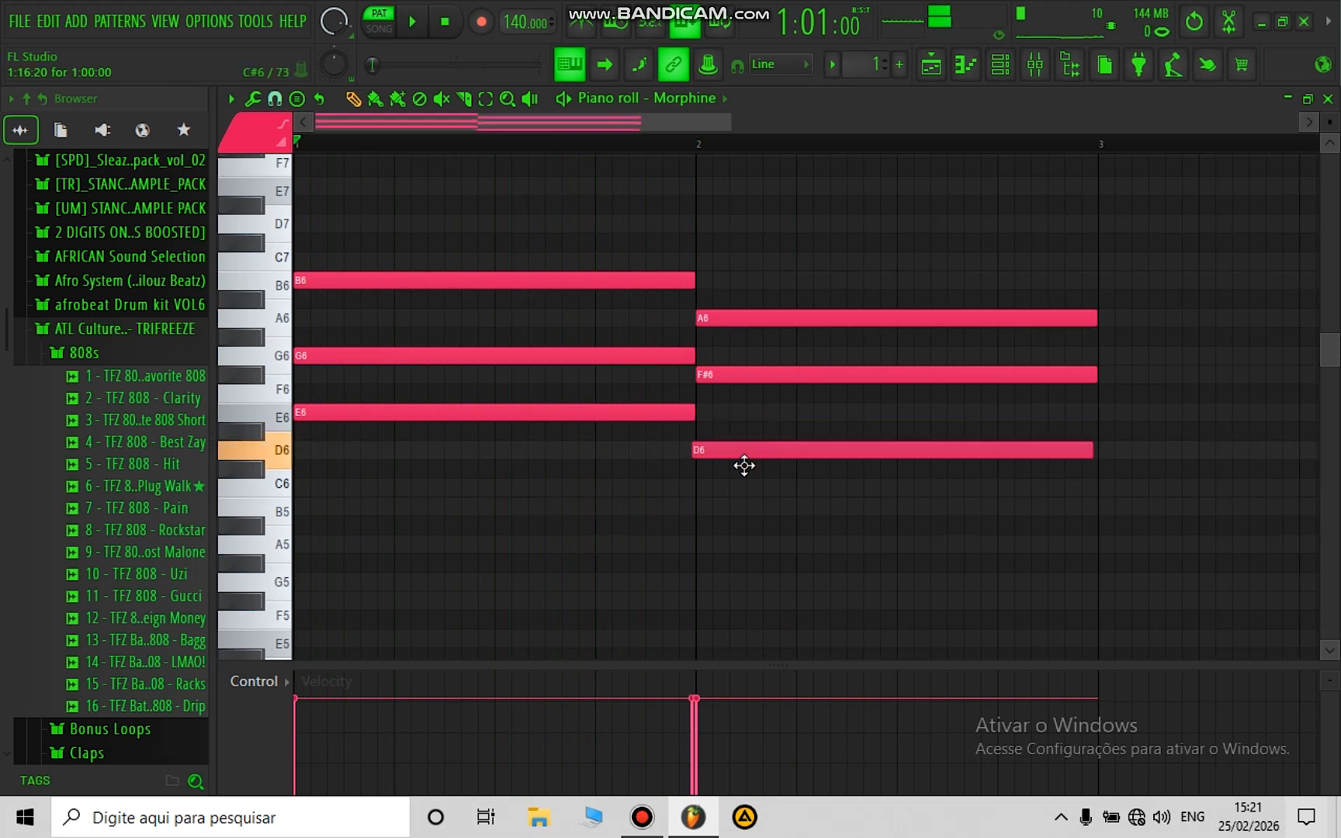
pyautogui.press('space')
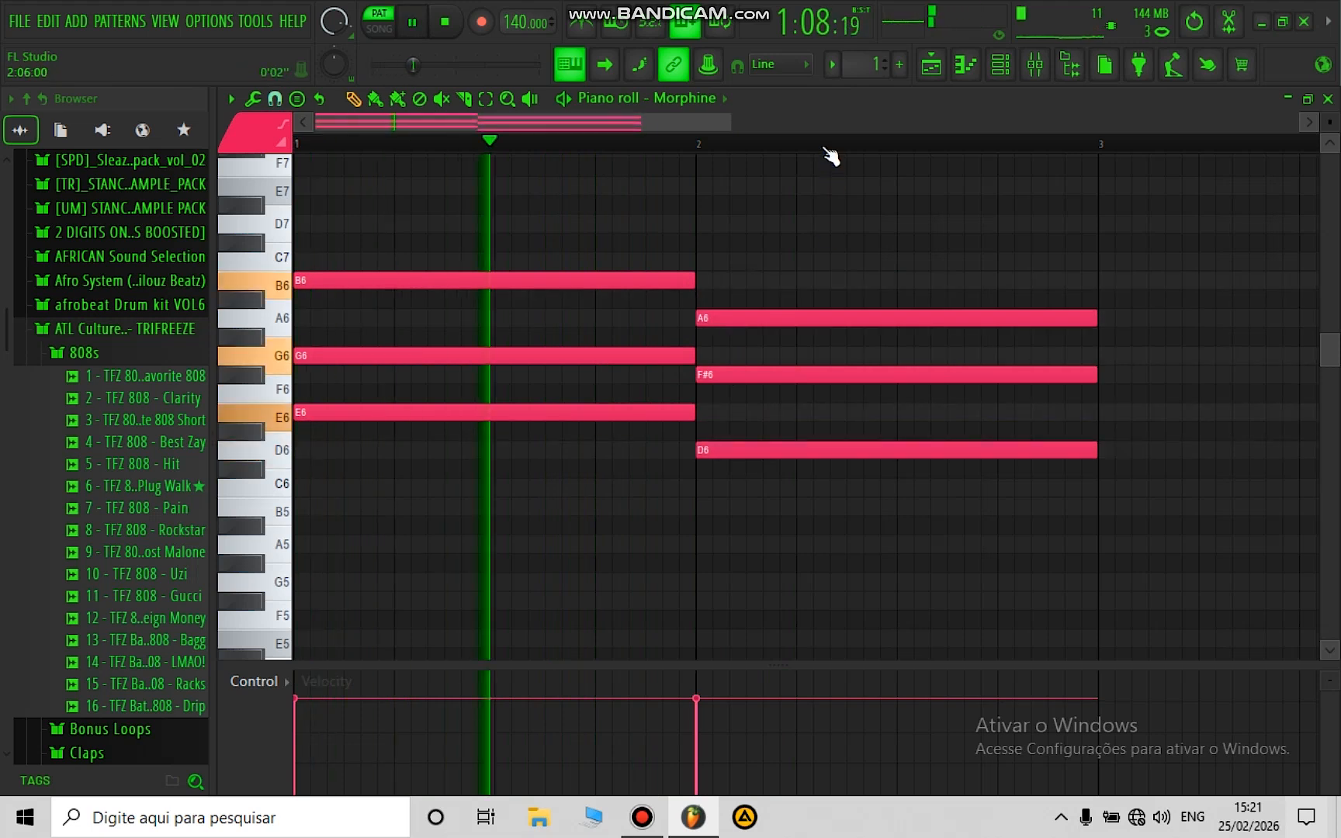
pyautogui.scroll(-1, 831, 155)
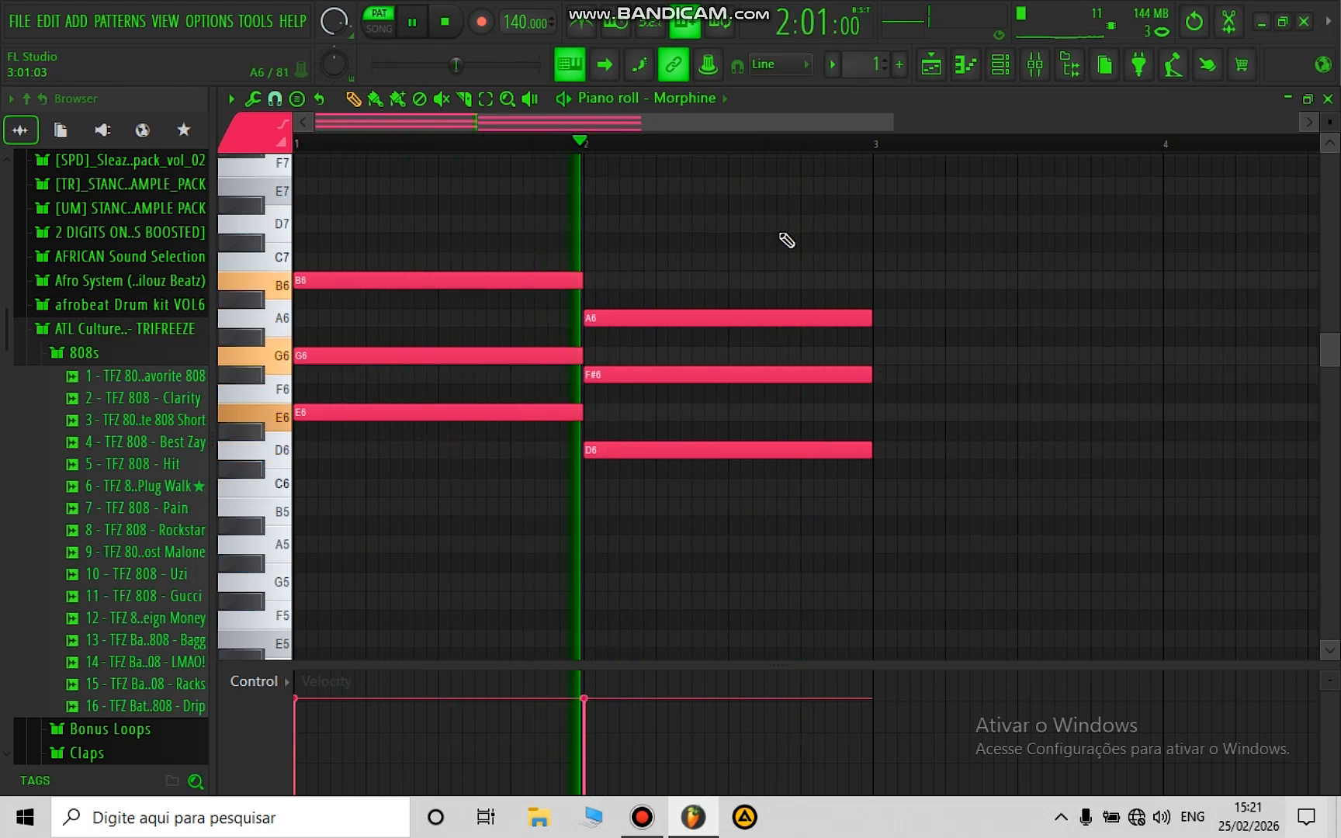
# Step: Set the project tempo to 100 BPM and play the pattern
pyautogui.press('space')
pyautogui.rightClick(517, 17)
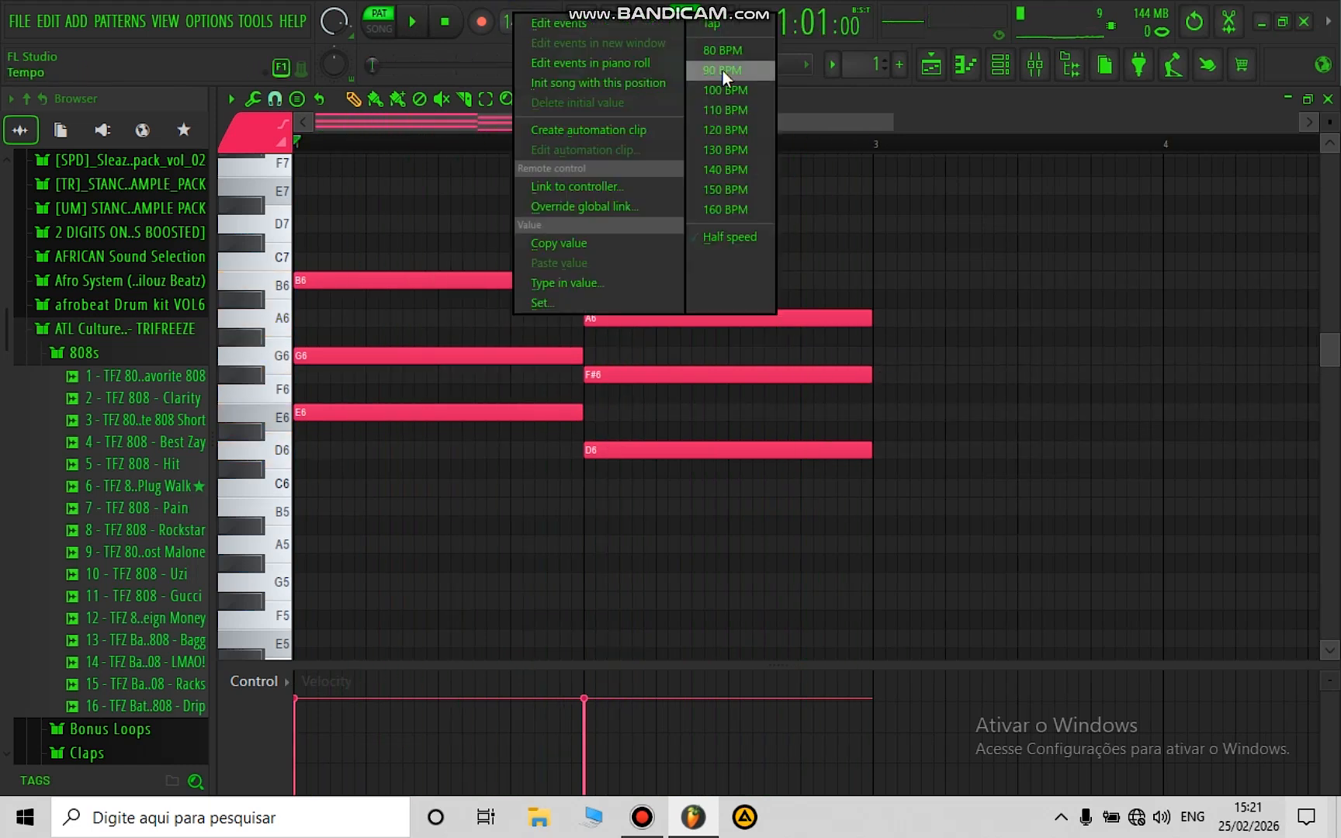
pyautogui.click(732, 91)
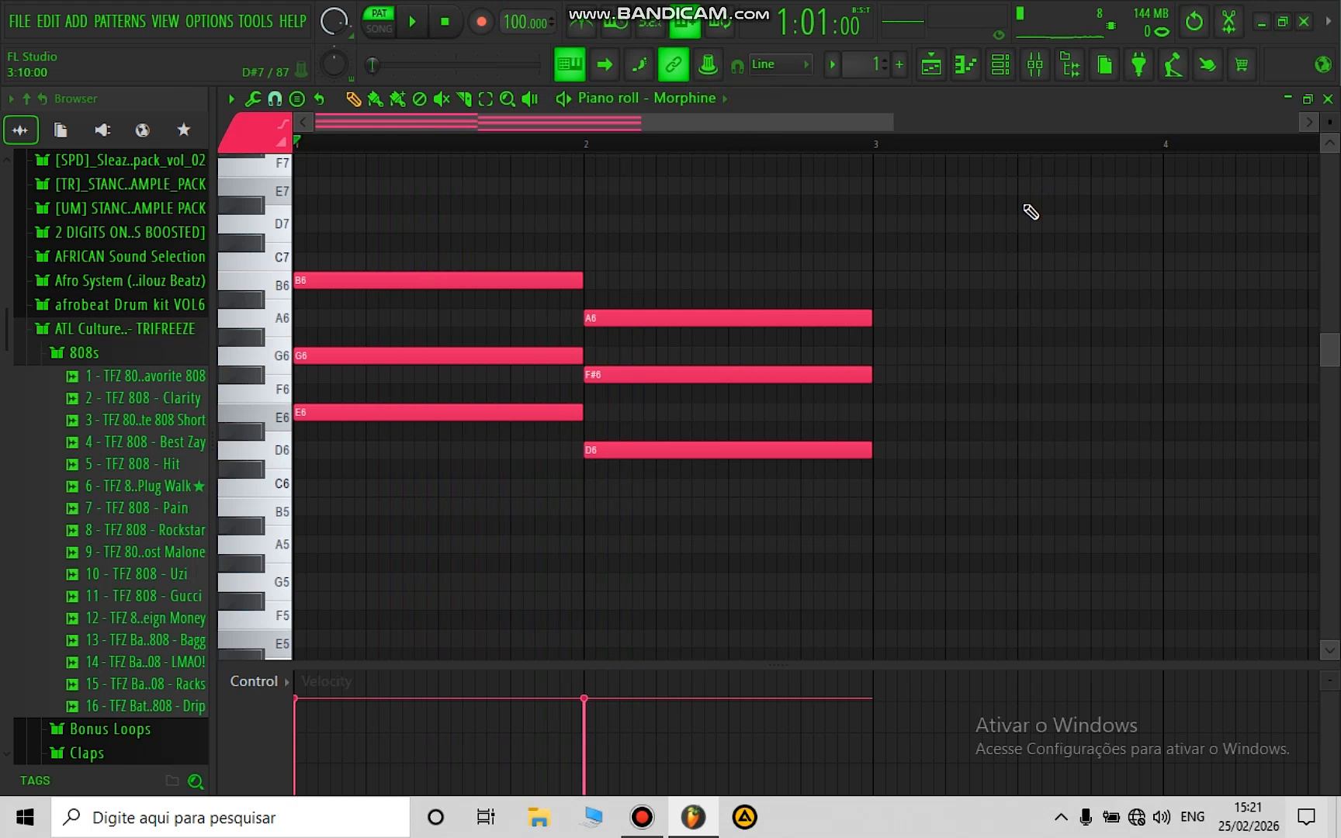
pyautogui.press('space')
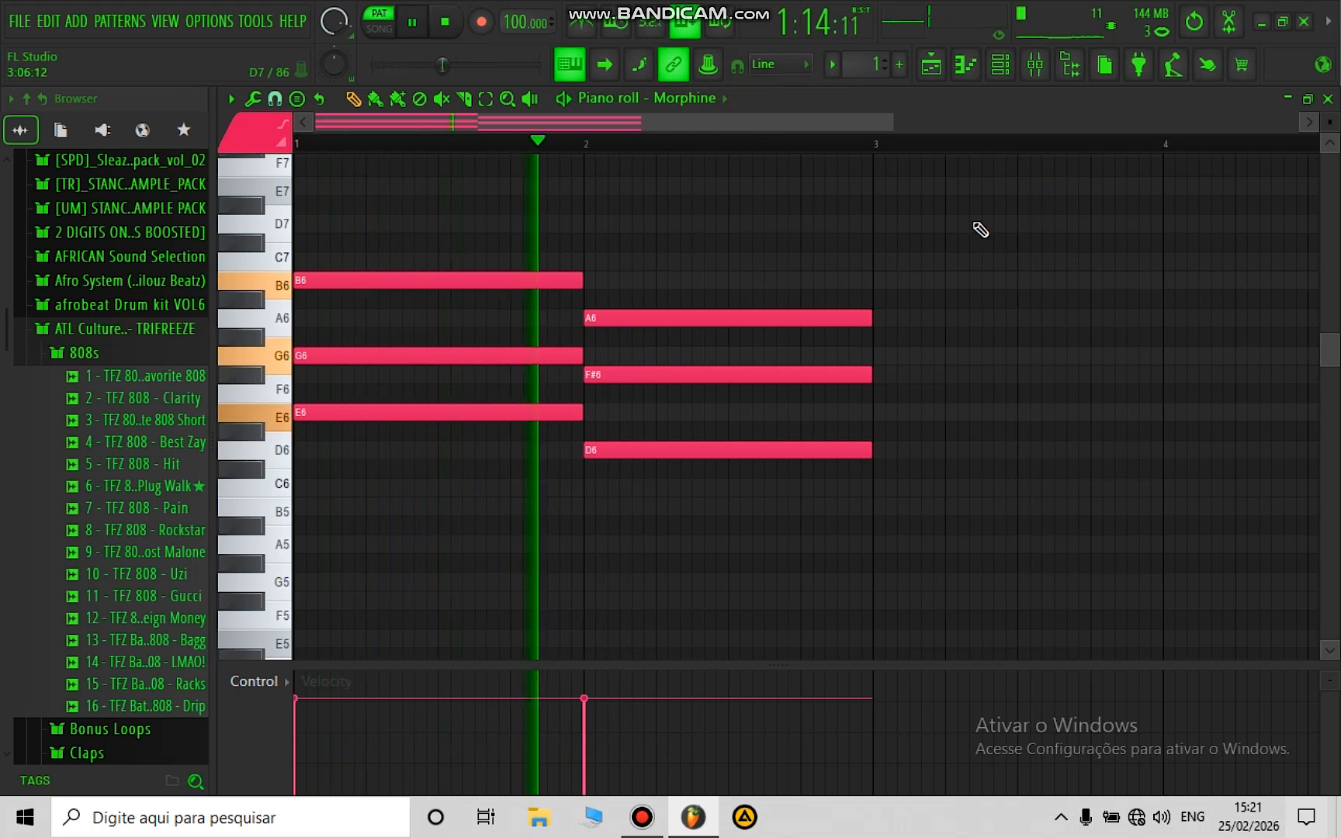
# Step: Duplicate the bar 2 chord into bar 3 and transpose the copy down two semitones to C6, E6 and G6
pyautogui.moveTo(924, 255); pyautogui.dragTo(764, 492)
pyautogui.hotkey('ctrl', 'b')
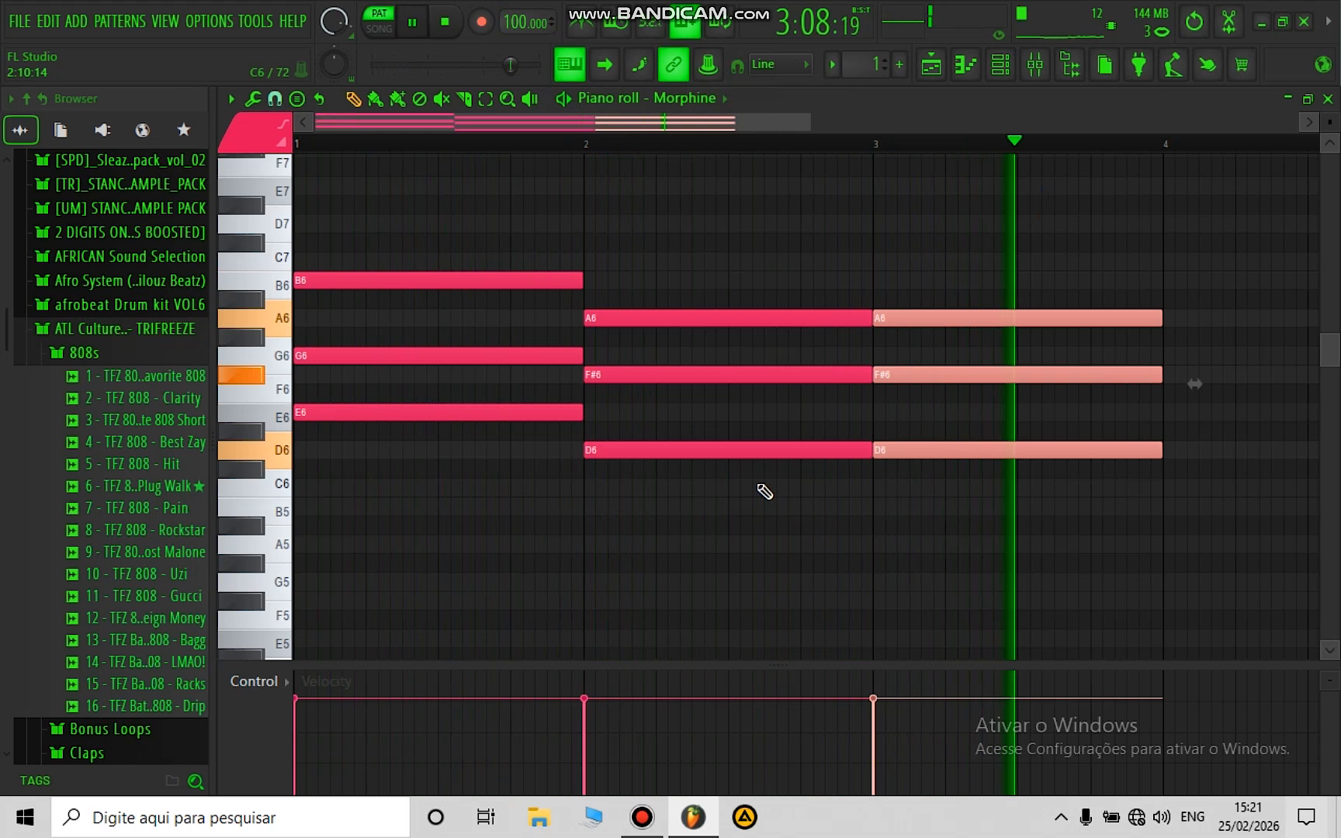
pyautogui.hotkey('shift', 'Down')
pyautogui.hotkey('shift', 'Down')
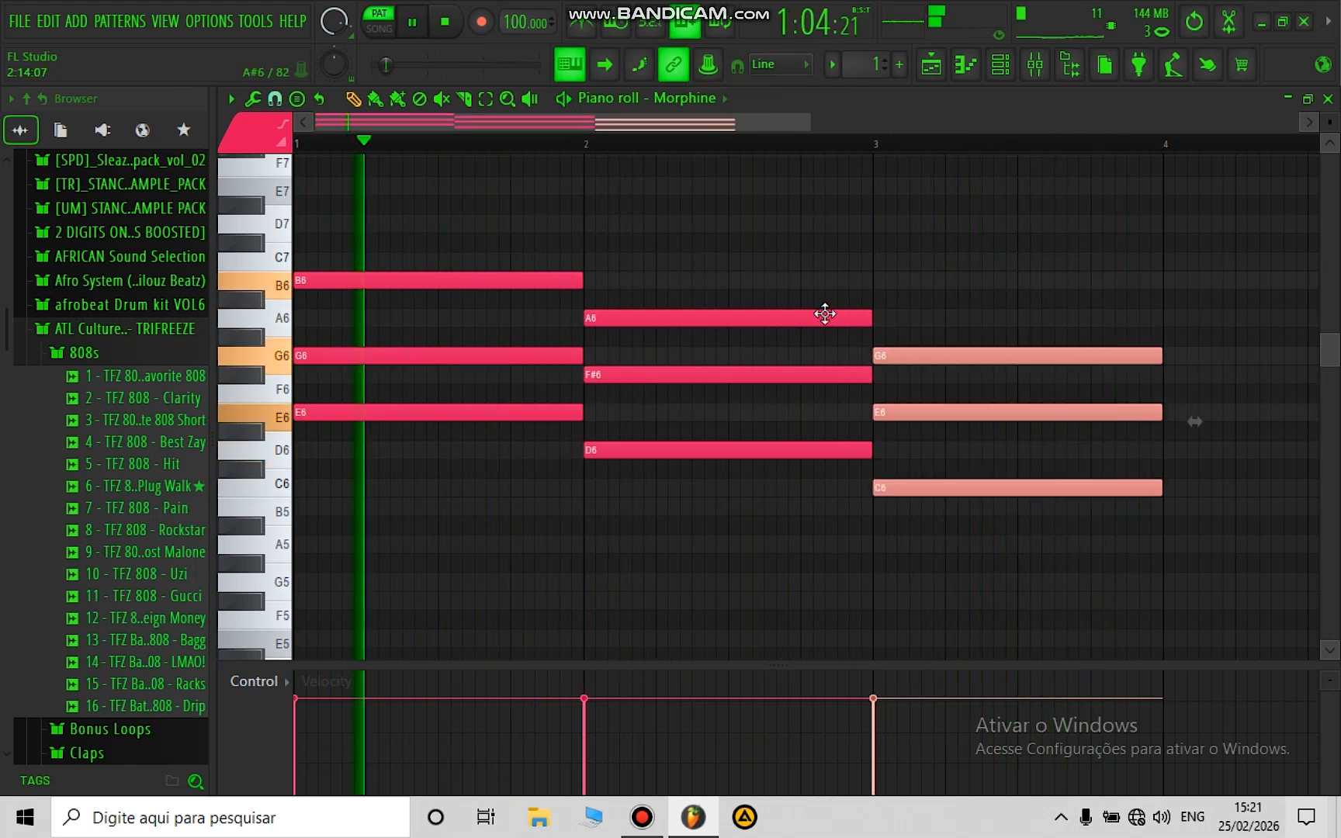
pyautogui.keyDown('ctrl'); pyautogui.click(862, 228); pyautogui.keyUp('ctrl')
# Step: Duplicate the bar 3 chord into bar 4 and transpose the copy up two semitones to D6, F#6 and A6
pyautogui.scroll(-2, 870, 144)
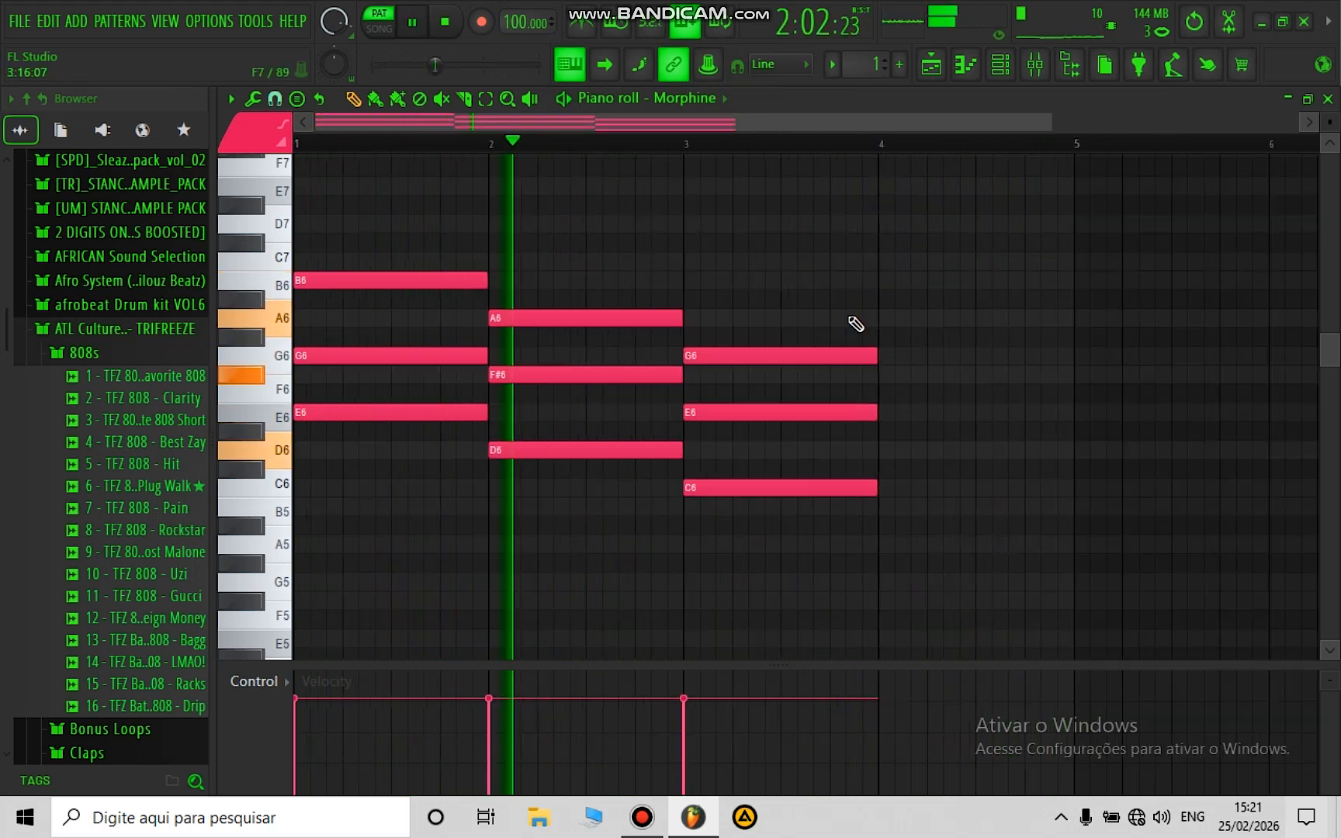
pyautogui.moveTo(846, 309); pyautogui.dragTo(766, 557)
pyautogui.hotkey('ctrl', 'b')
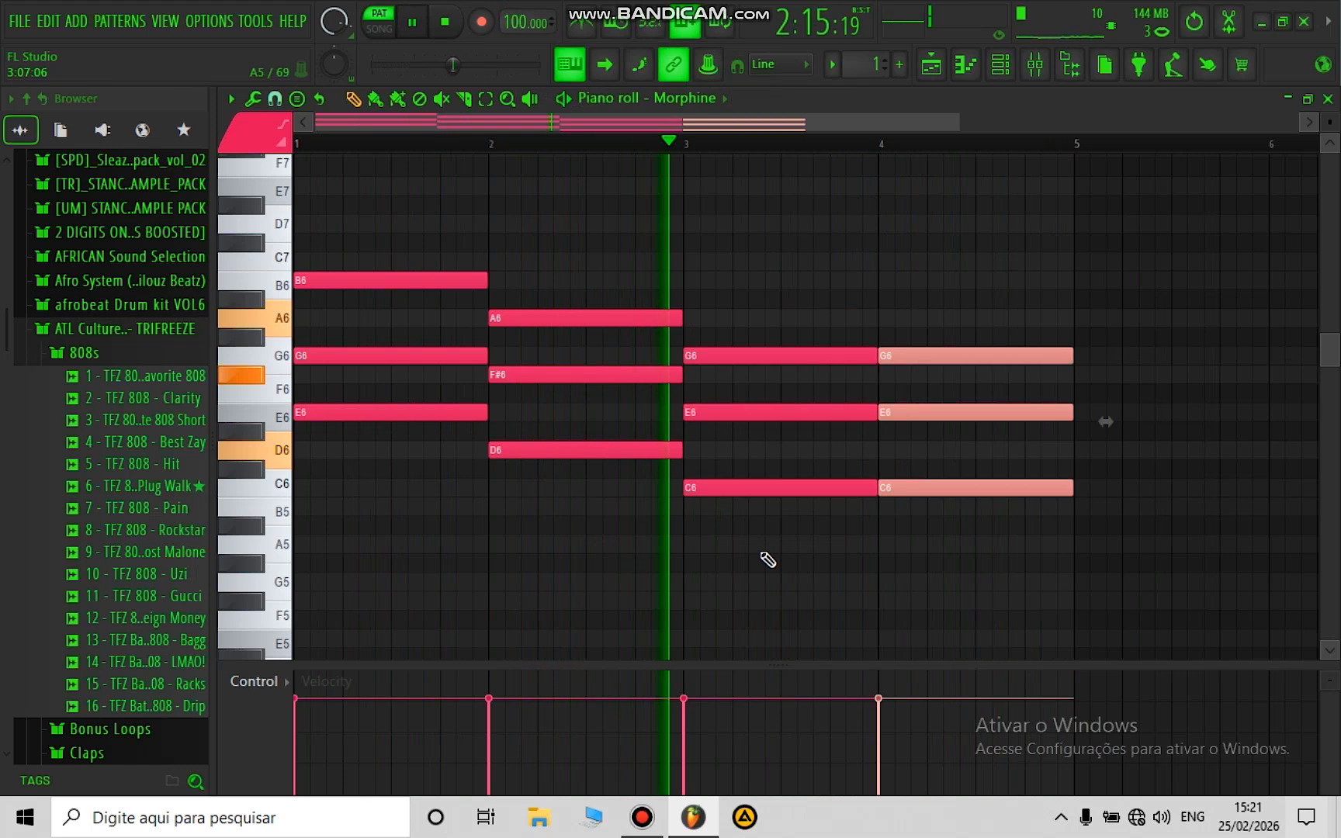
pyautogui.hotkey('shift', 'Up')
pyautogui.hotkey('shift', 'Up')
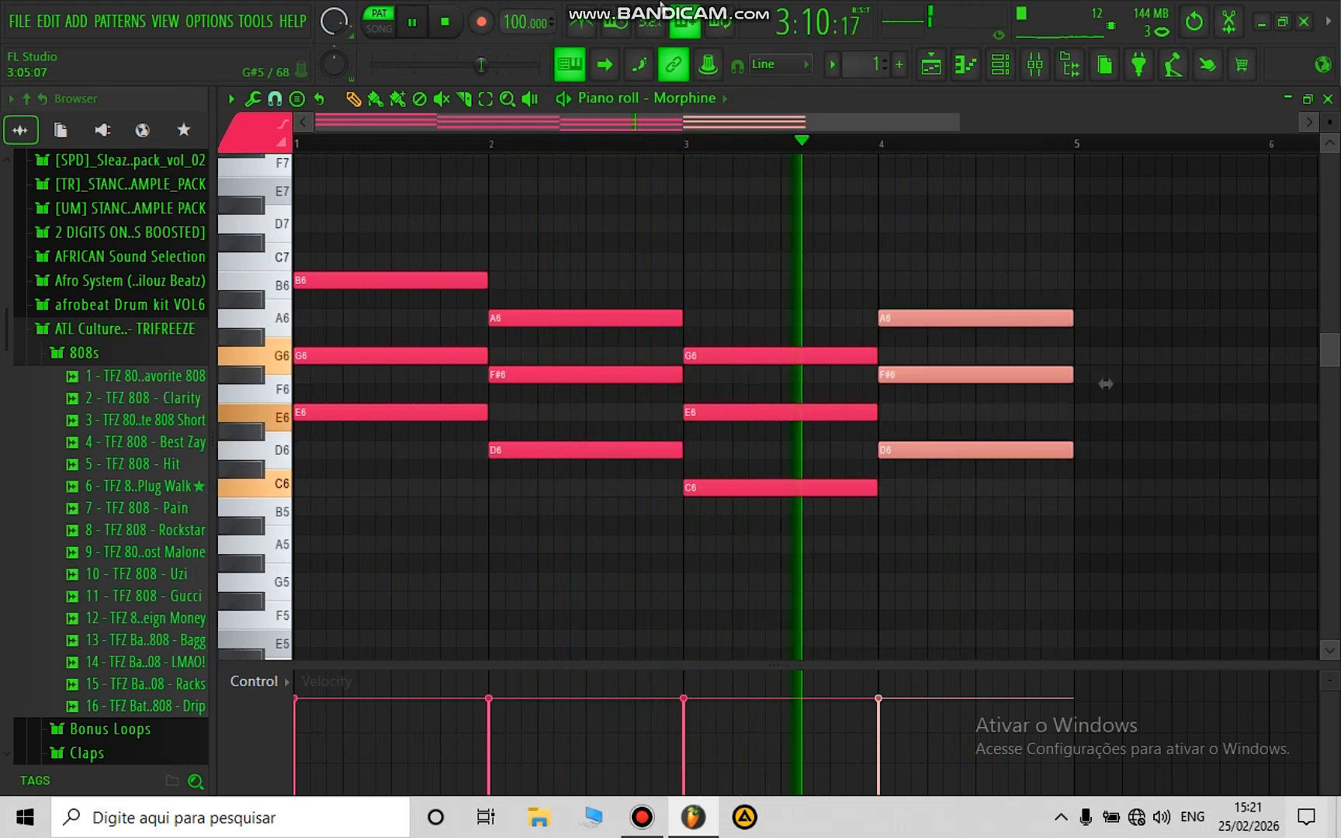
# Step: Stagger the bar 1 chord by moving the G6 note to start at 1:03 and the B6 note at 1:04
pyautogui.scroll(2, 398, 144)
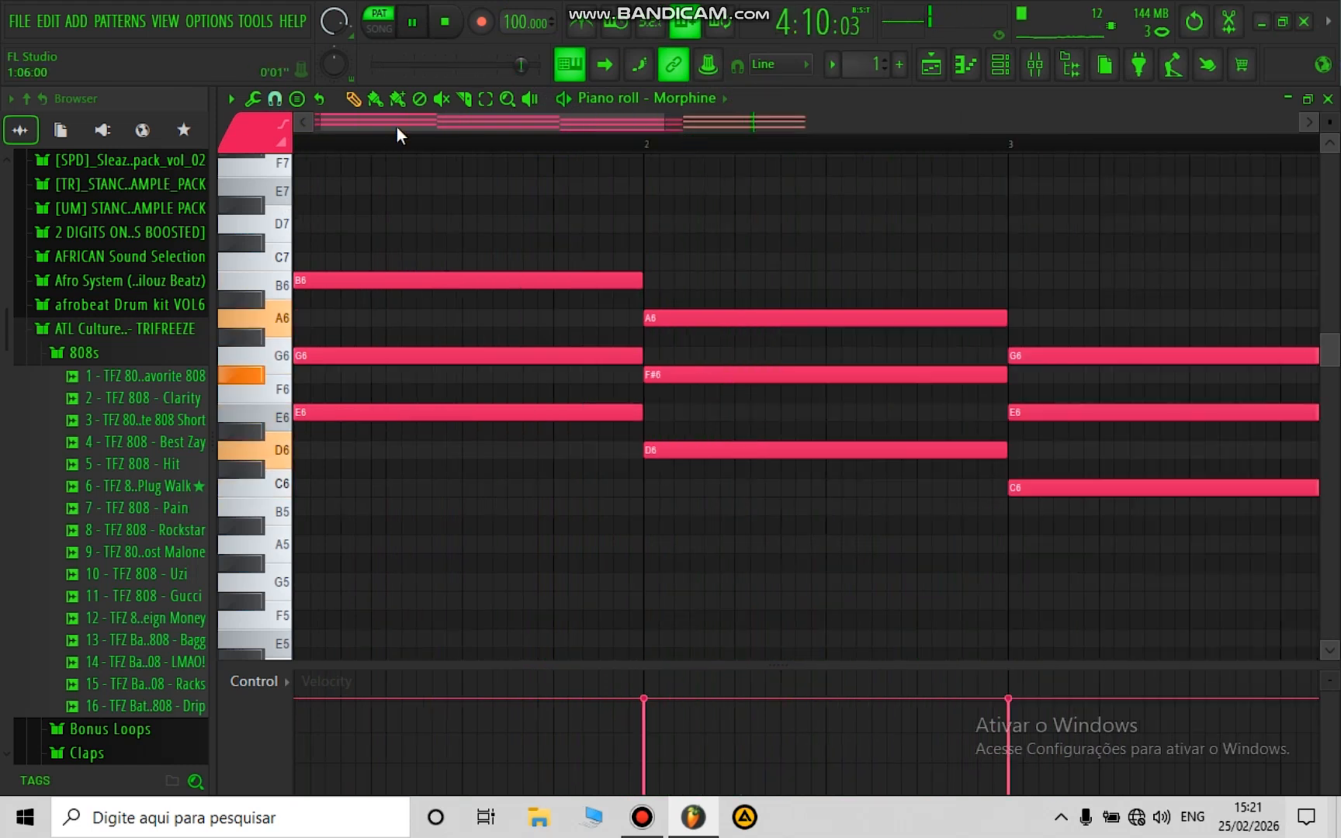
pyautogui.press('space')
pyautogui.moveTo(319, 359); pyautogui.dragTo(335, 355)
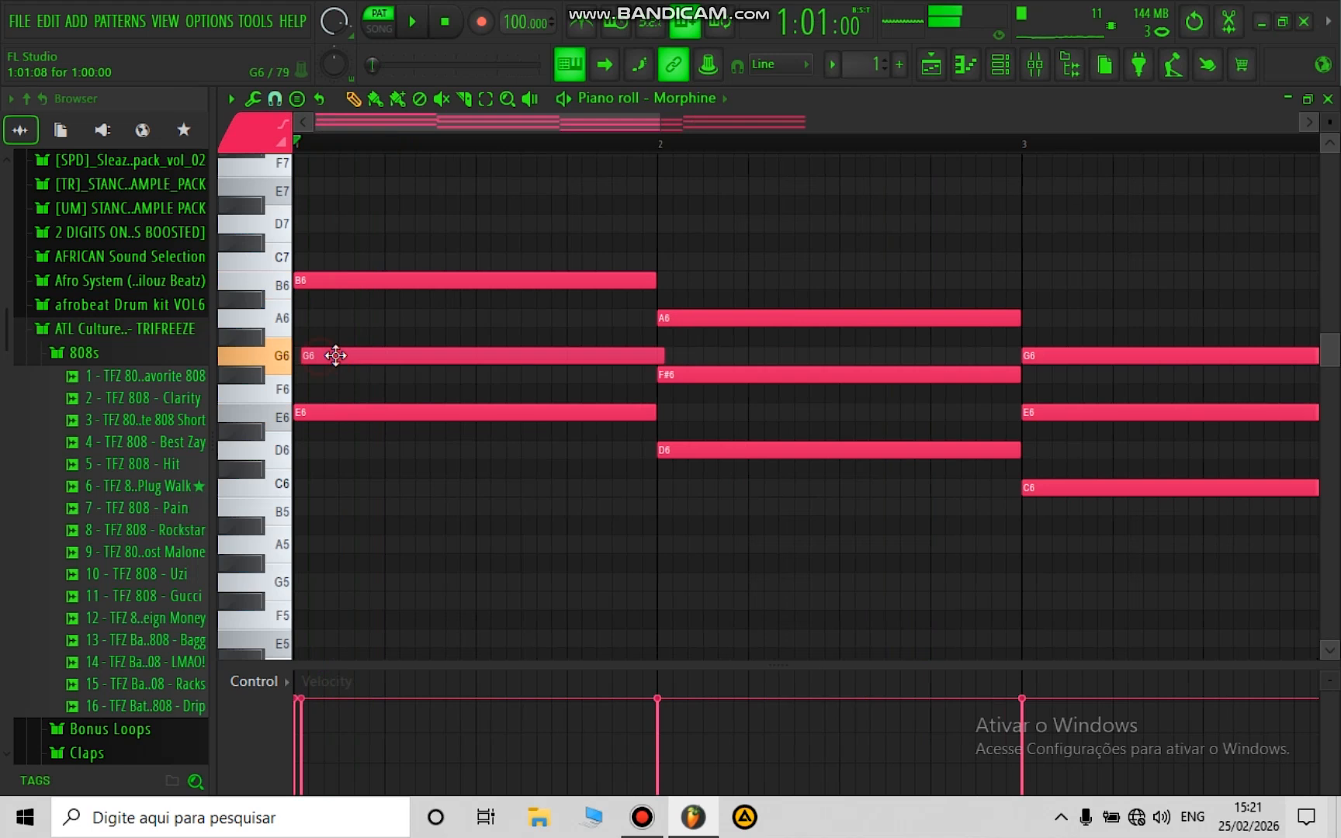
pyautogui.scroll(2, 371, 129)
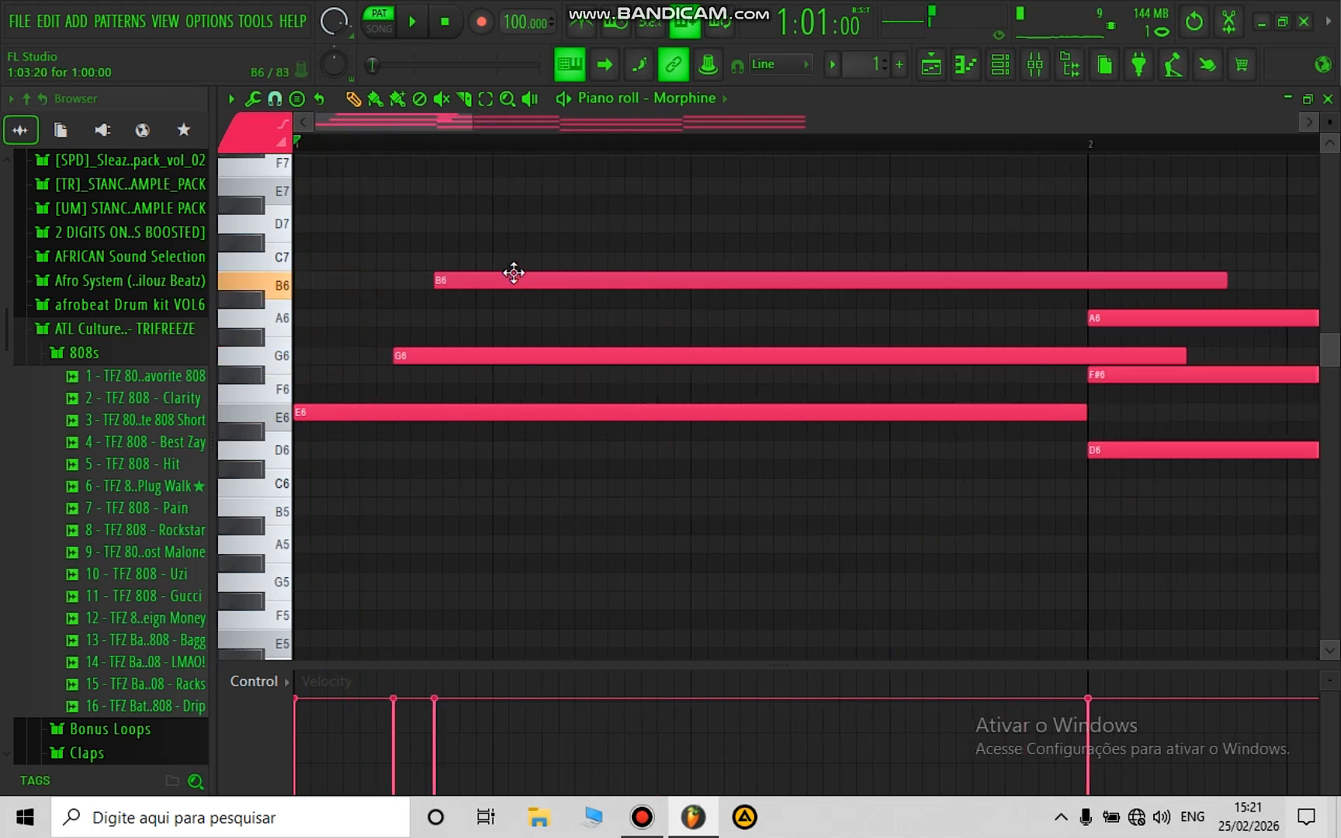
pyautogui.press('space')
pyautogui.scroll(-1, 515, 280)
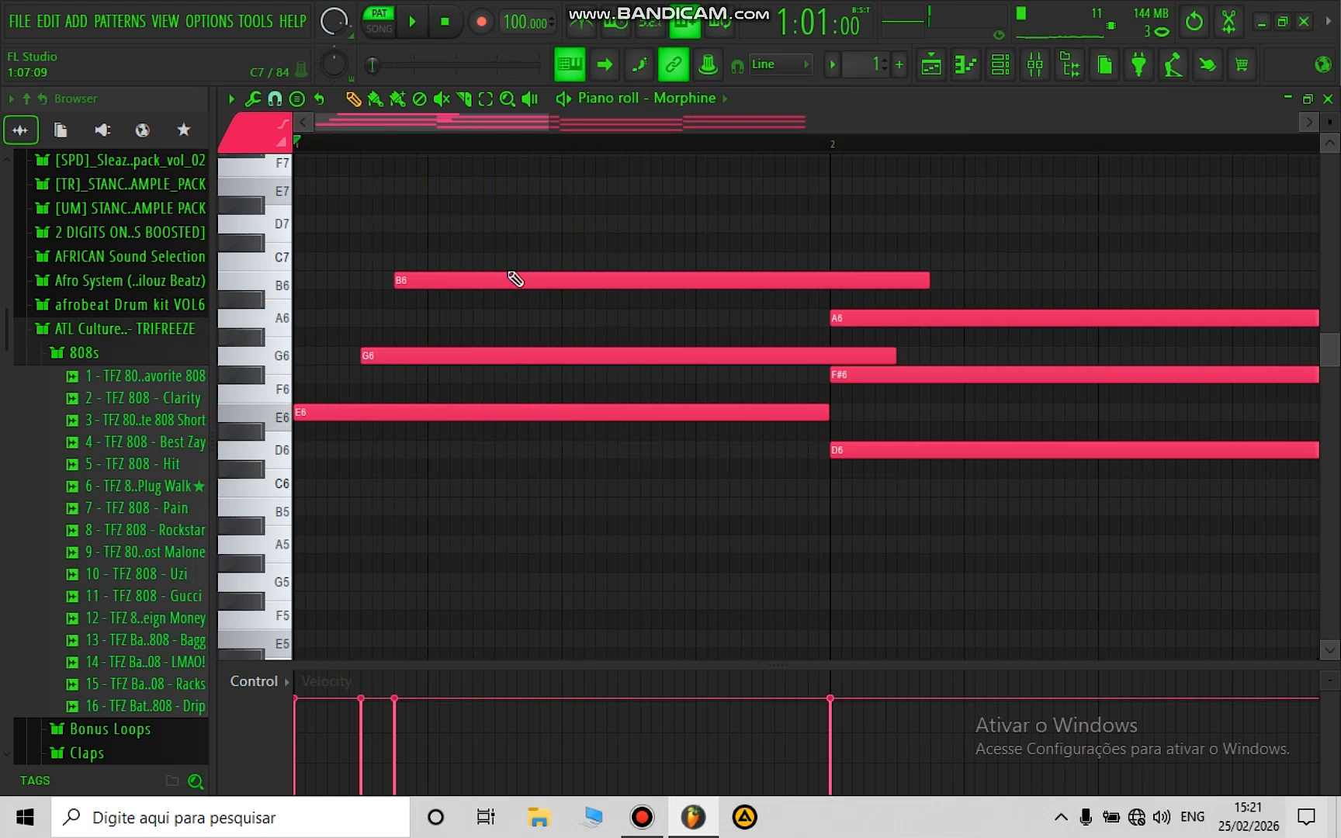
# Step: Add a second B6 note at 1:07 and a second G6 note at 1:09, and trim the overlapping notes in bar 1
pyautogui.click(511, 258)
pyautogui.moveTo(515, 258); pyautogui.dragTo(517, 283)
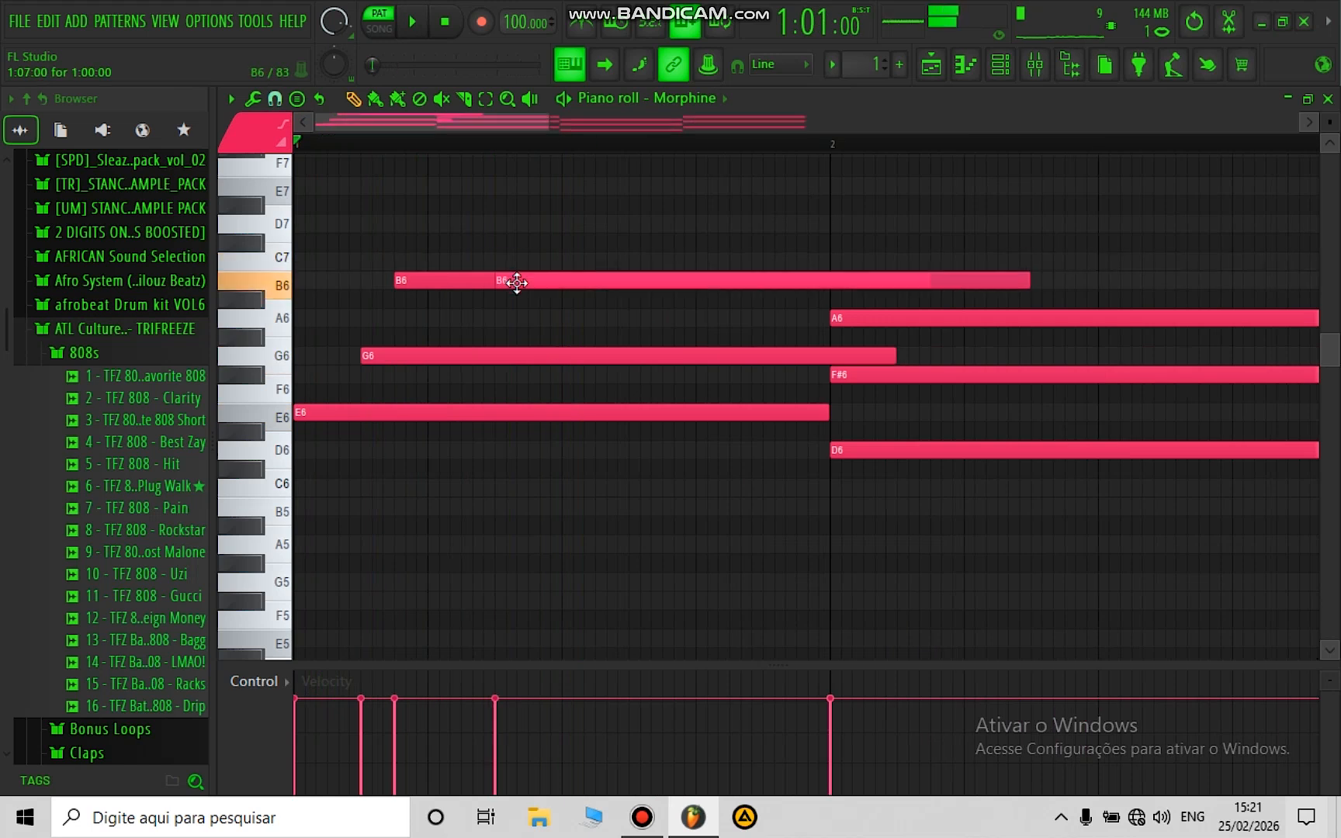
pyautogui.click(569, 341)
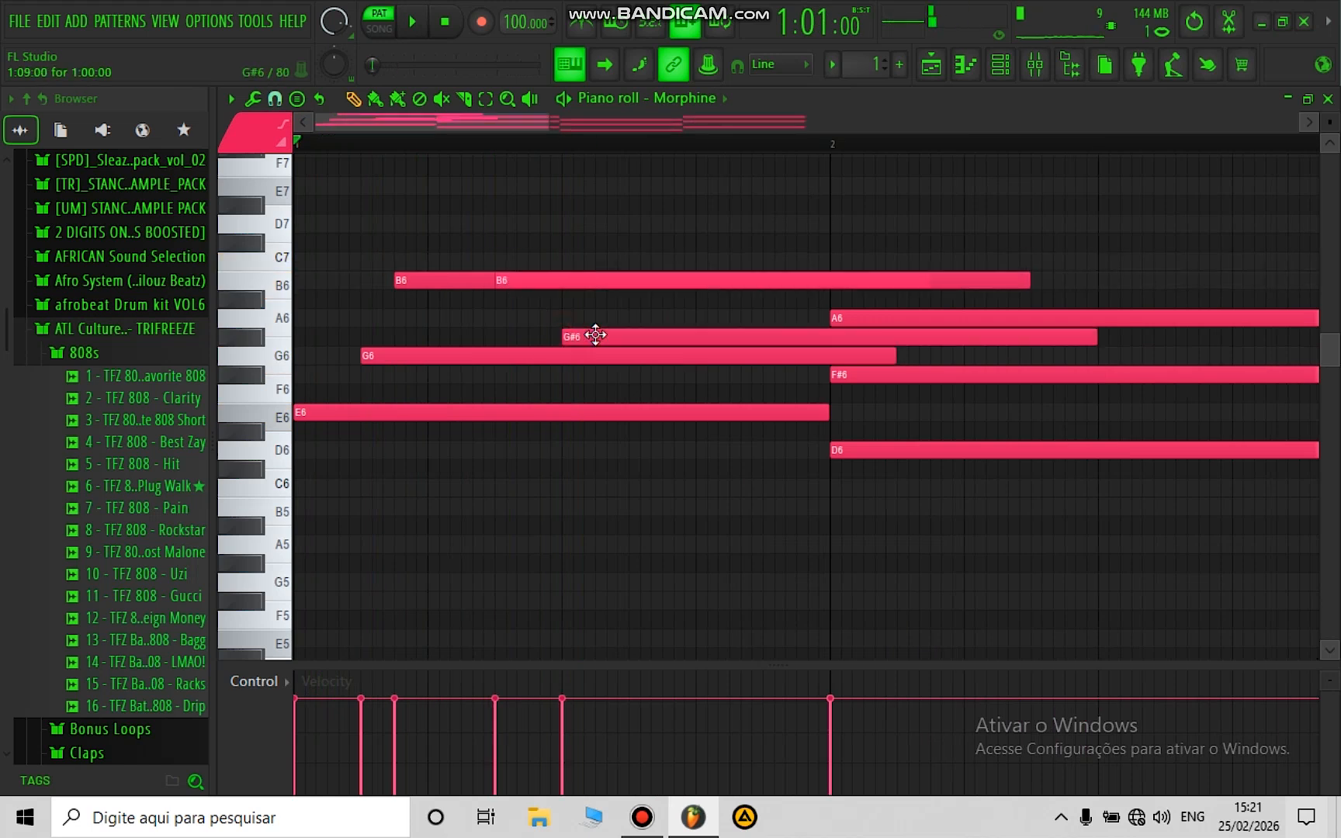
pyautogui.moveTo(596, 336); pyautogui.dragTo(597, 362)
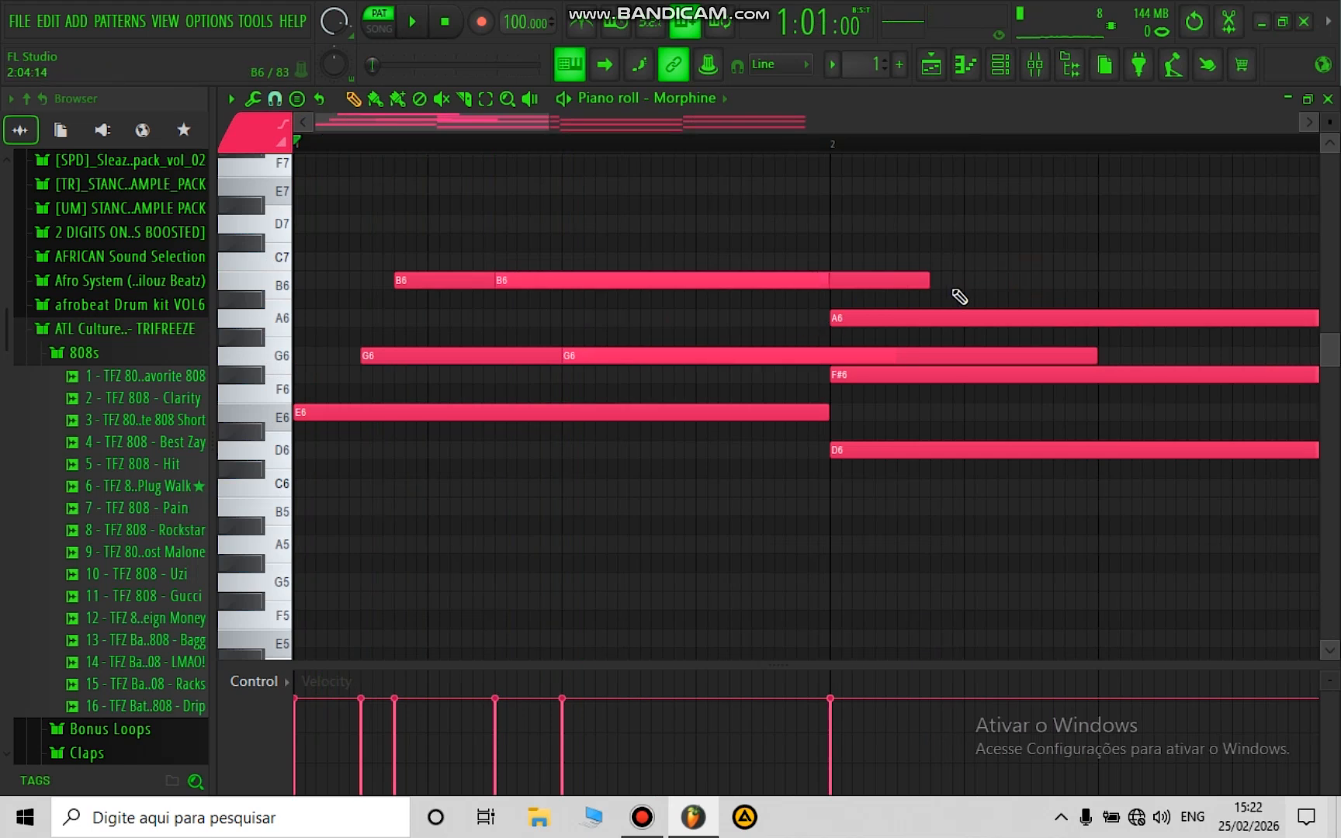
pyautogui.hotkey('ctrl', 'l')
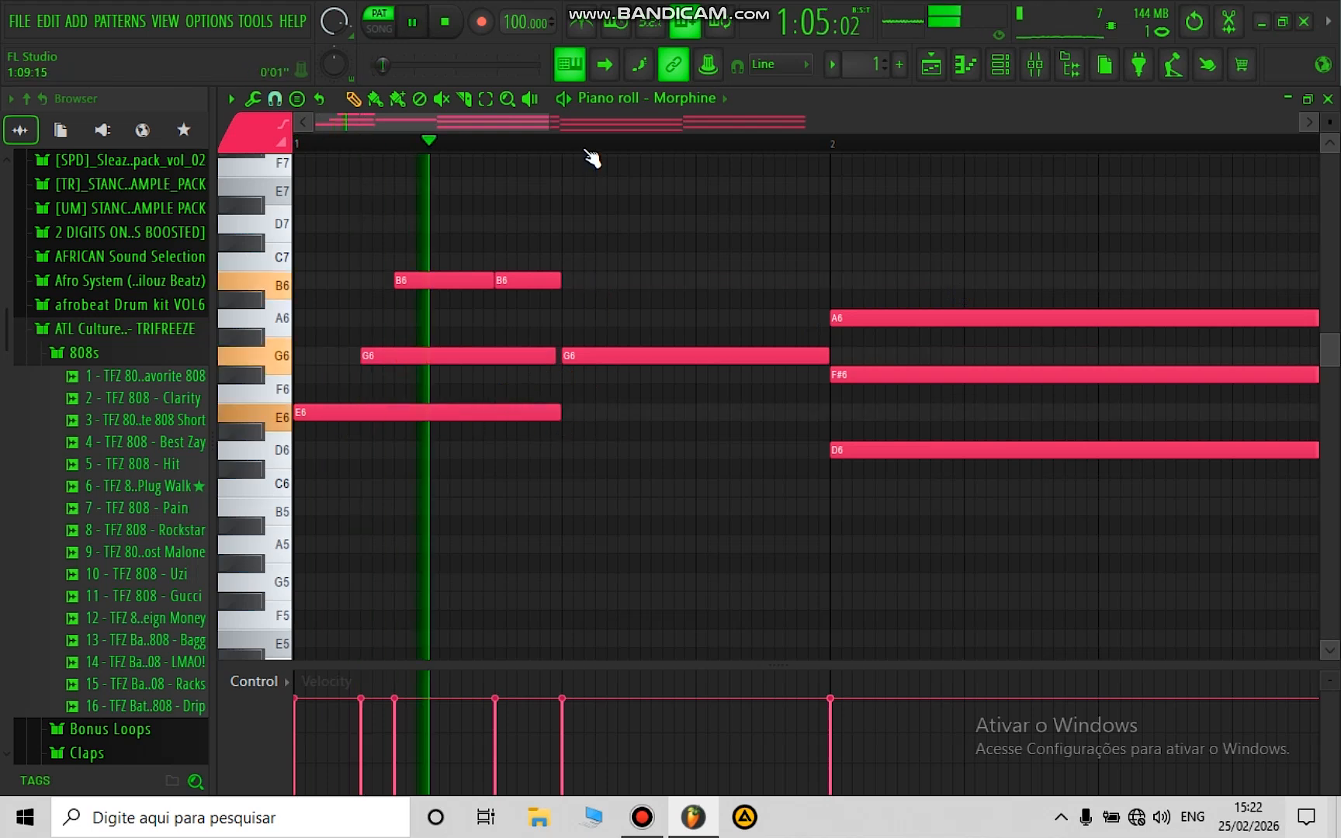
pyautogui.press('space')
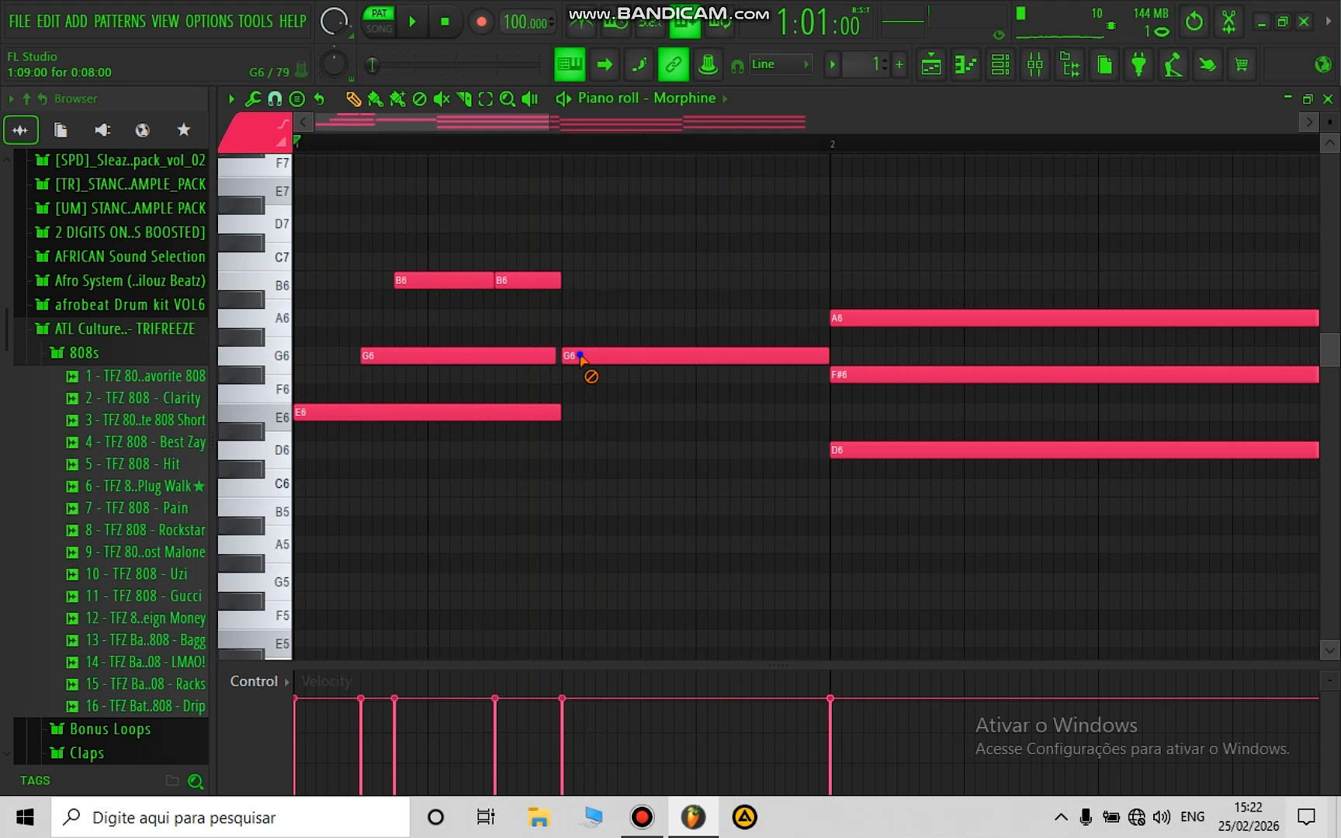
# Step: Remove the G6 note at 1:09 and duplicate the first half of bar 1 into its second half
pyautogui.moveTo(598, 260); pyautogui.dragTo(440, 419)
pyautogui.hotkey('ctrl', 'b')
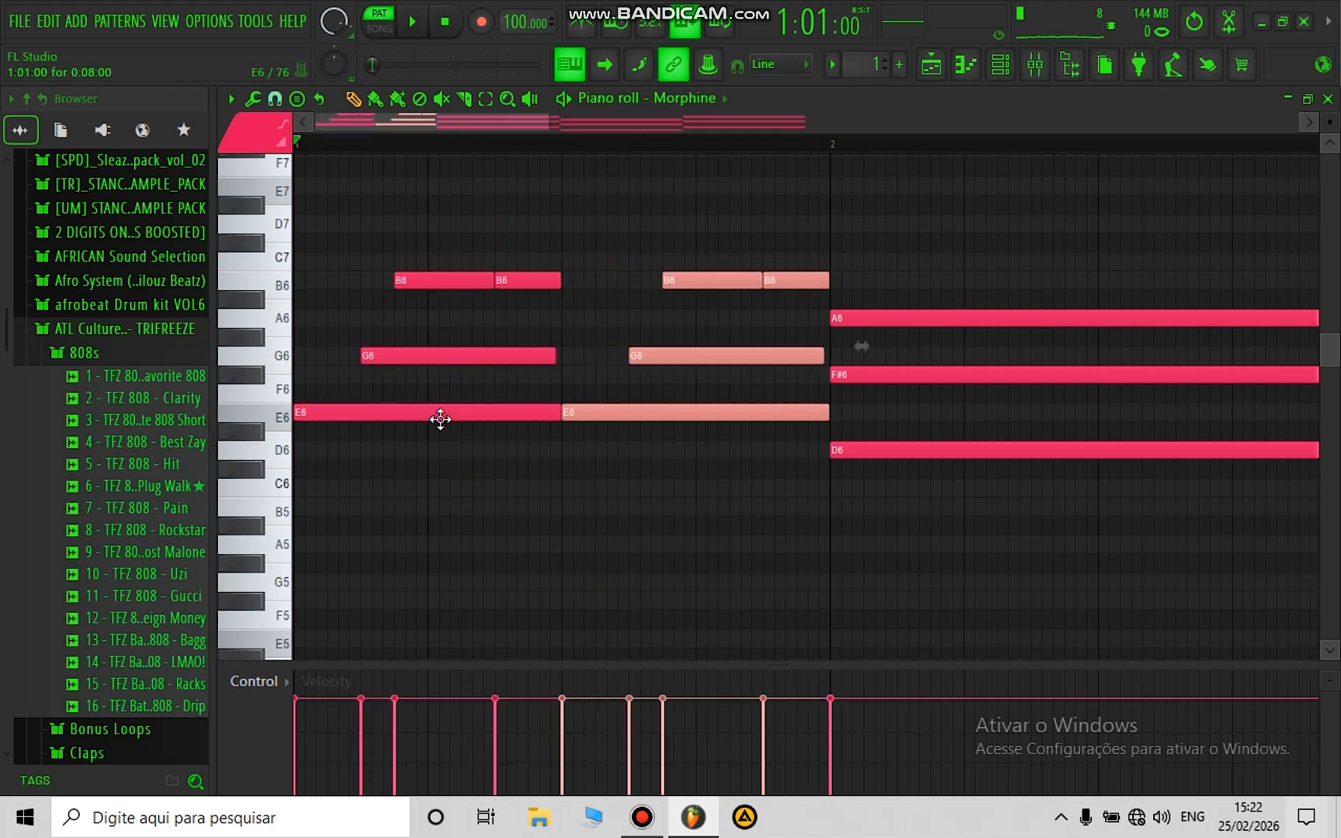
# Step: Fill the gap at the middle of bar 1 with a short G6 note and listen to the pattern
pyautogui.click(584, 302)
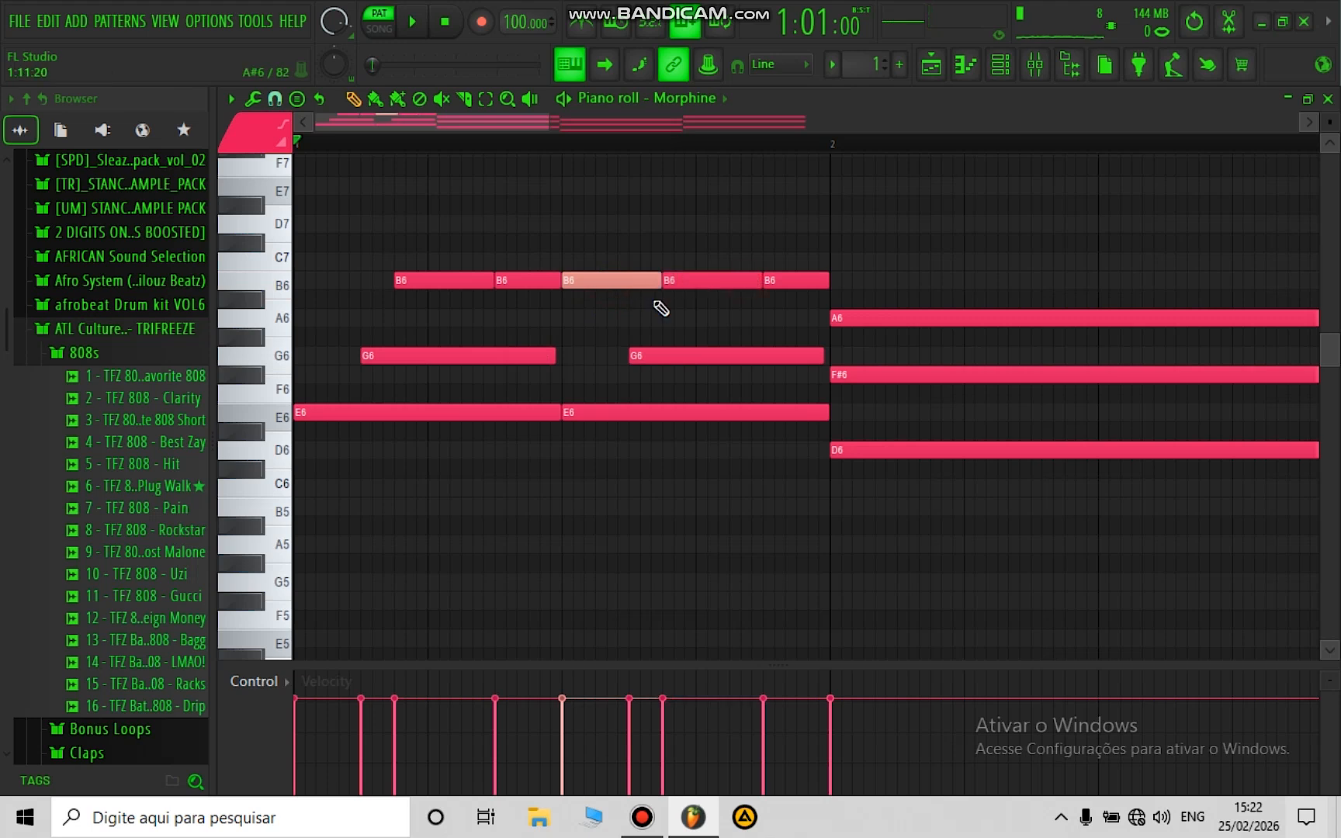
pyautogui.press('space')
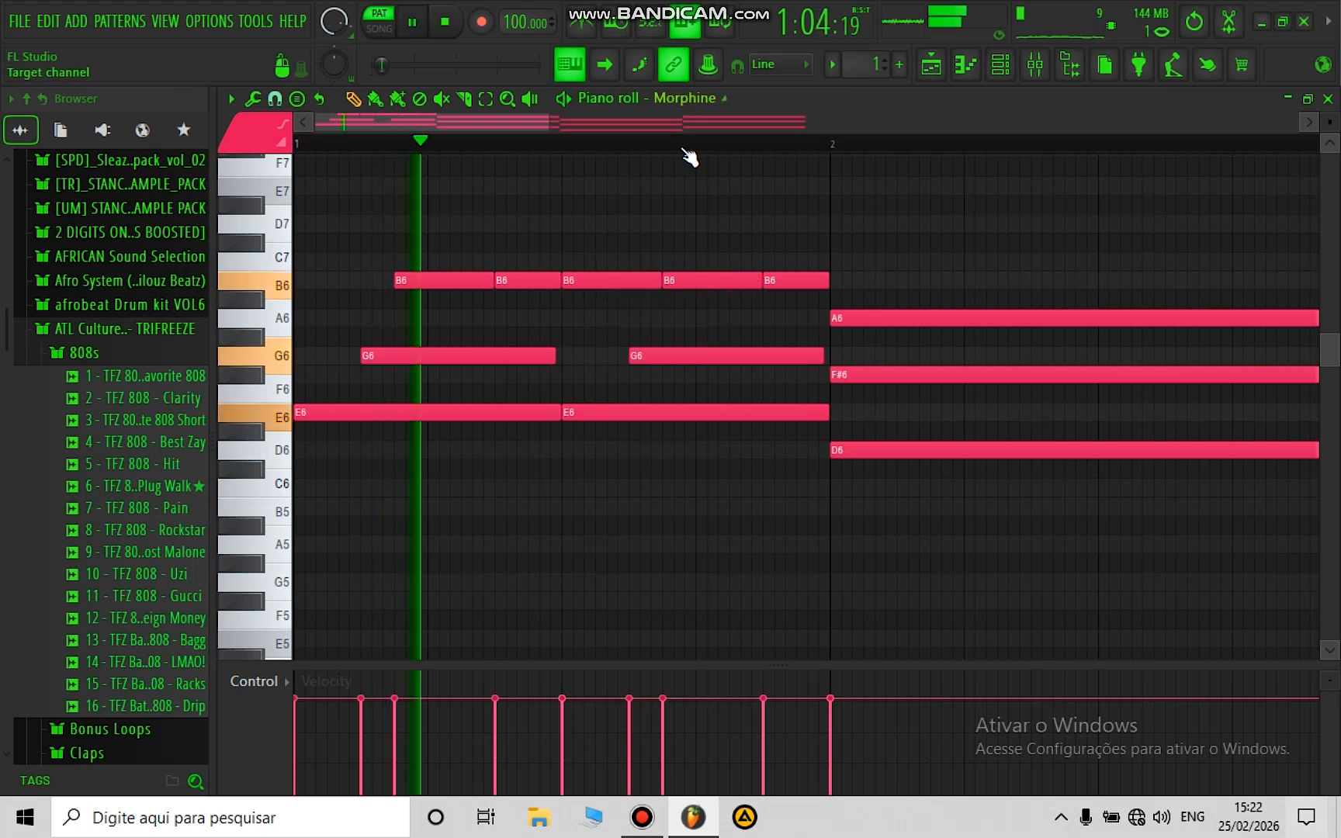
pyautogui.scroll(-1, 688, 165)
pyautogui.press('space')
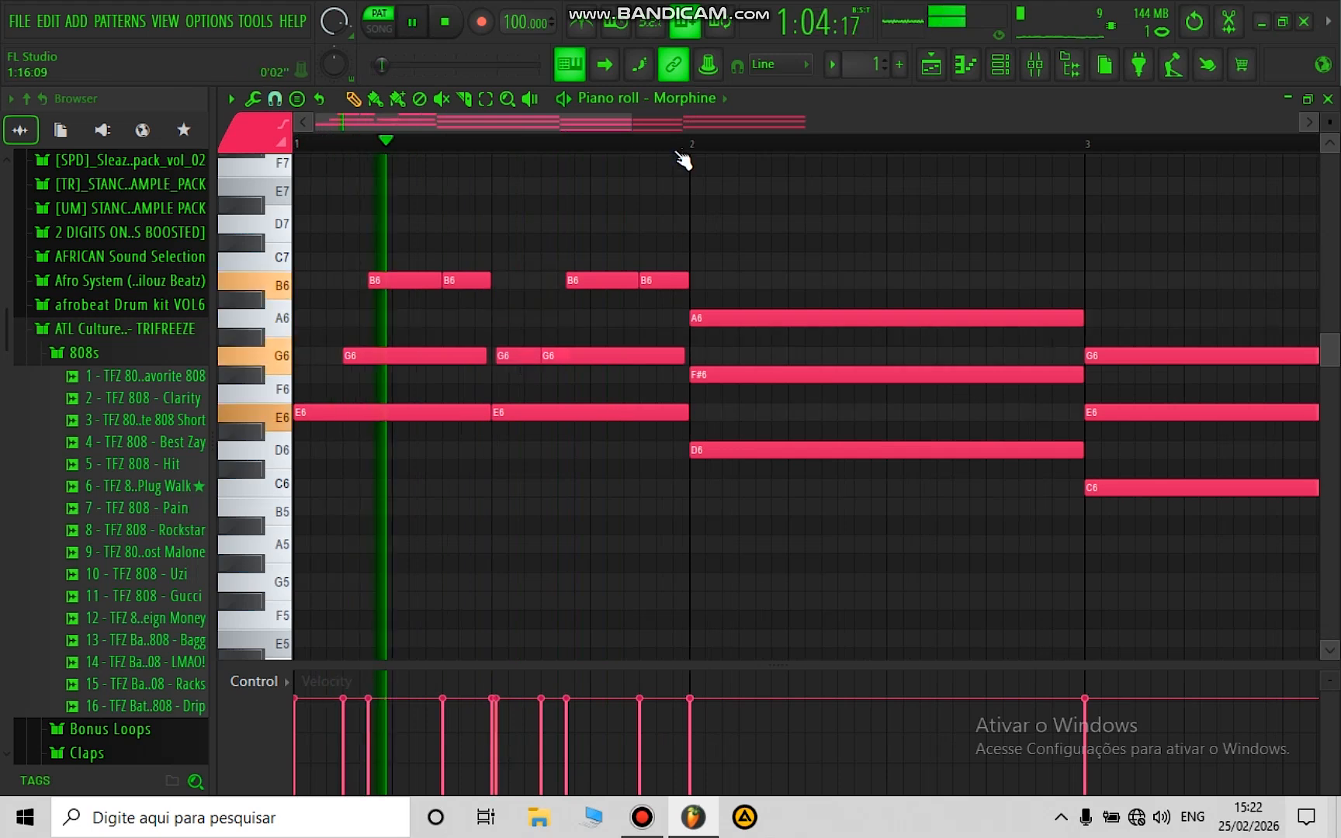
pyautogui.scroll(-1, 682, 163)
pyautogui.press('space')
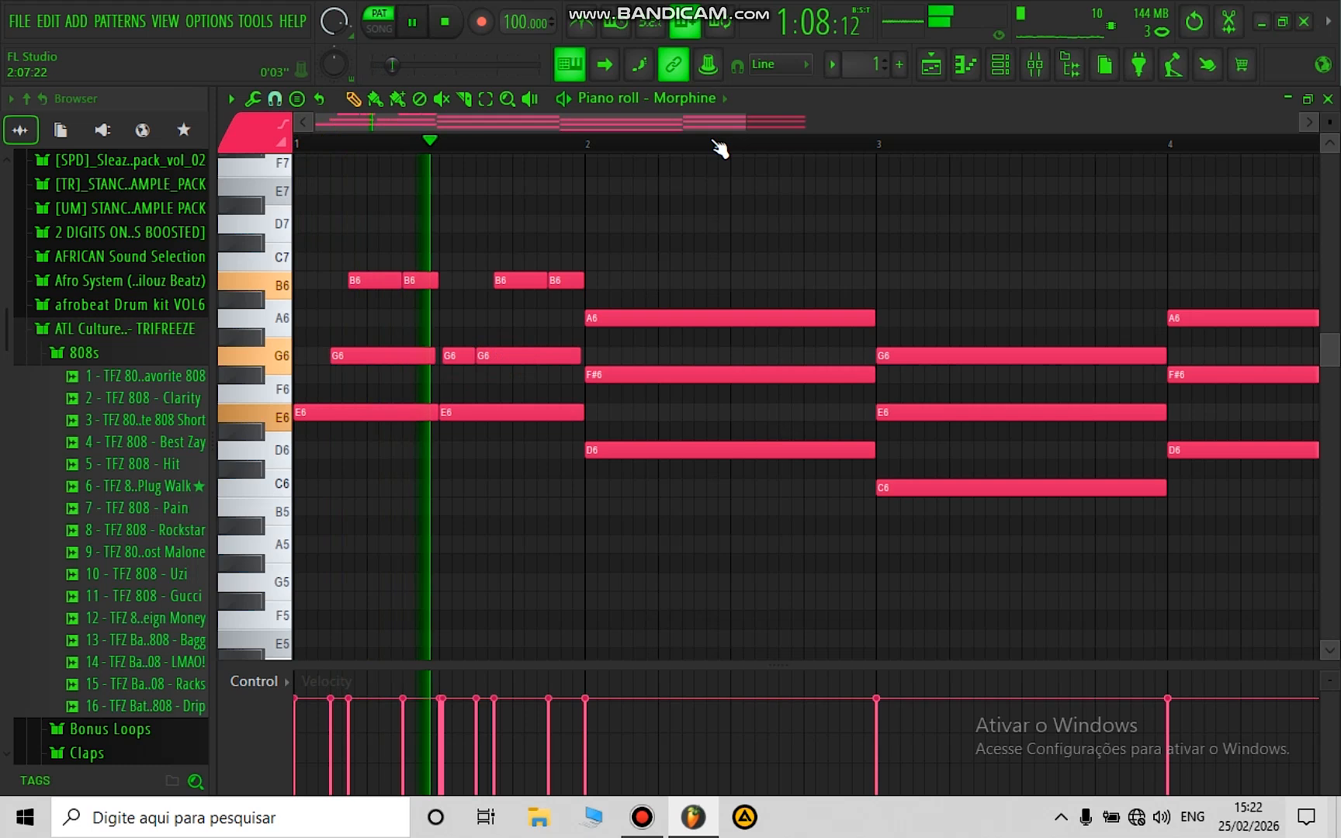
pyautogui.scroll(-1, 719, 149)
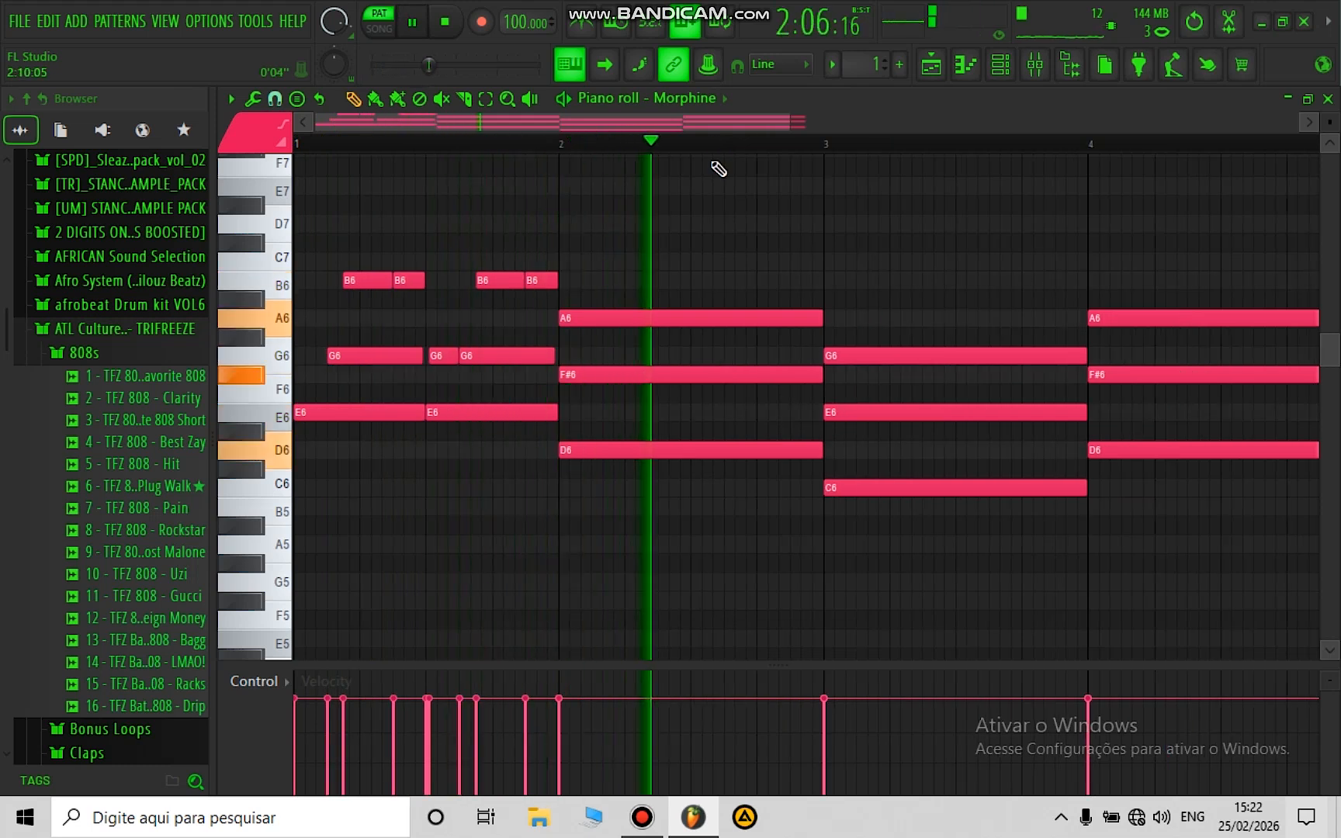
pyautogui.press('space')
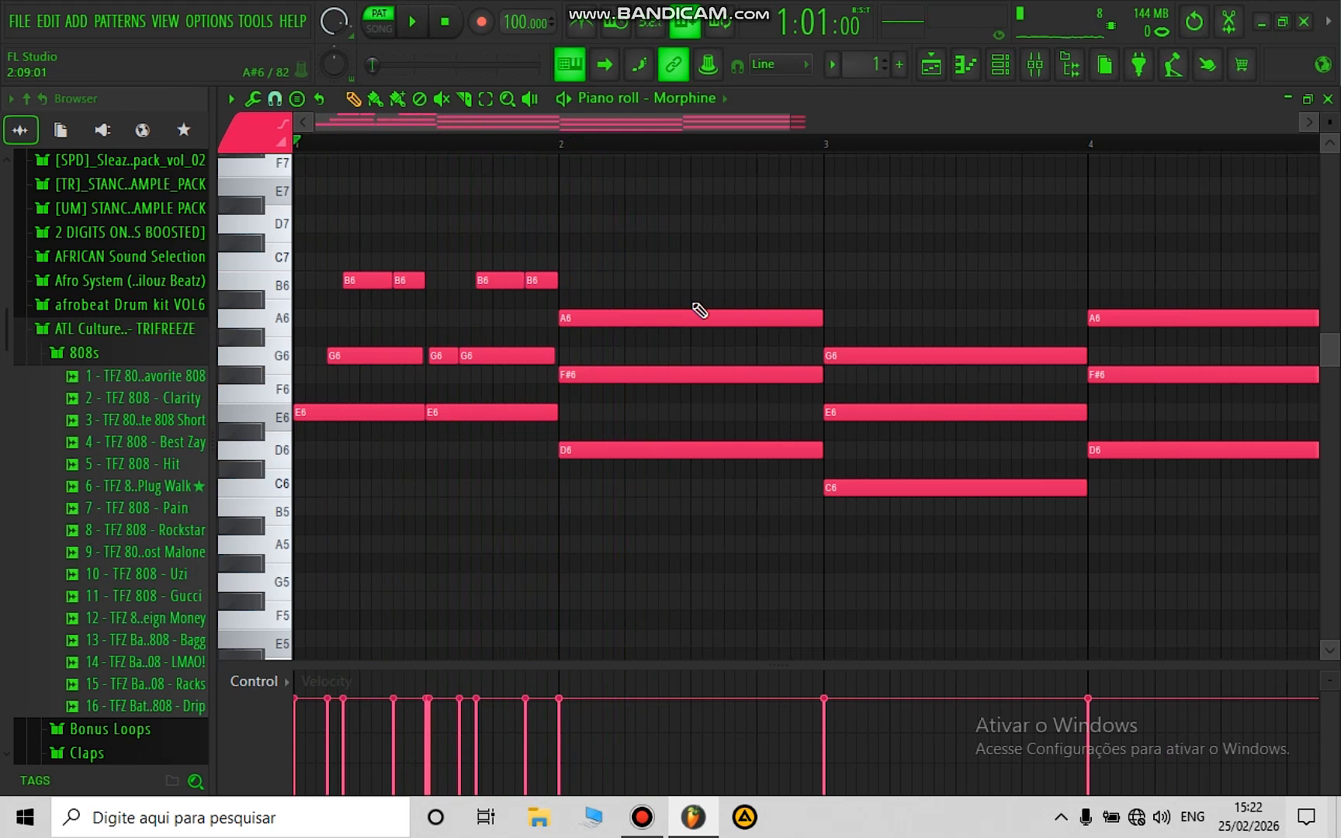
# Step: Replace the sustained chord in bar 2 with a copy of bar 1's note pattern transposed down two semitones
pyautogui.moveTo(688, 396); pyautogui.dragTo(677, 463)
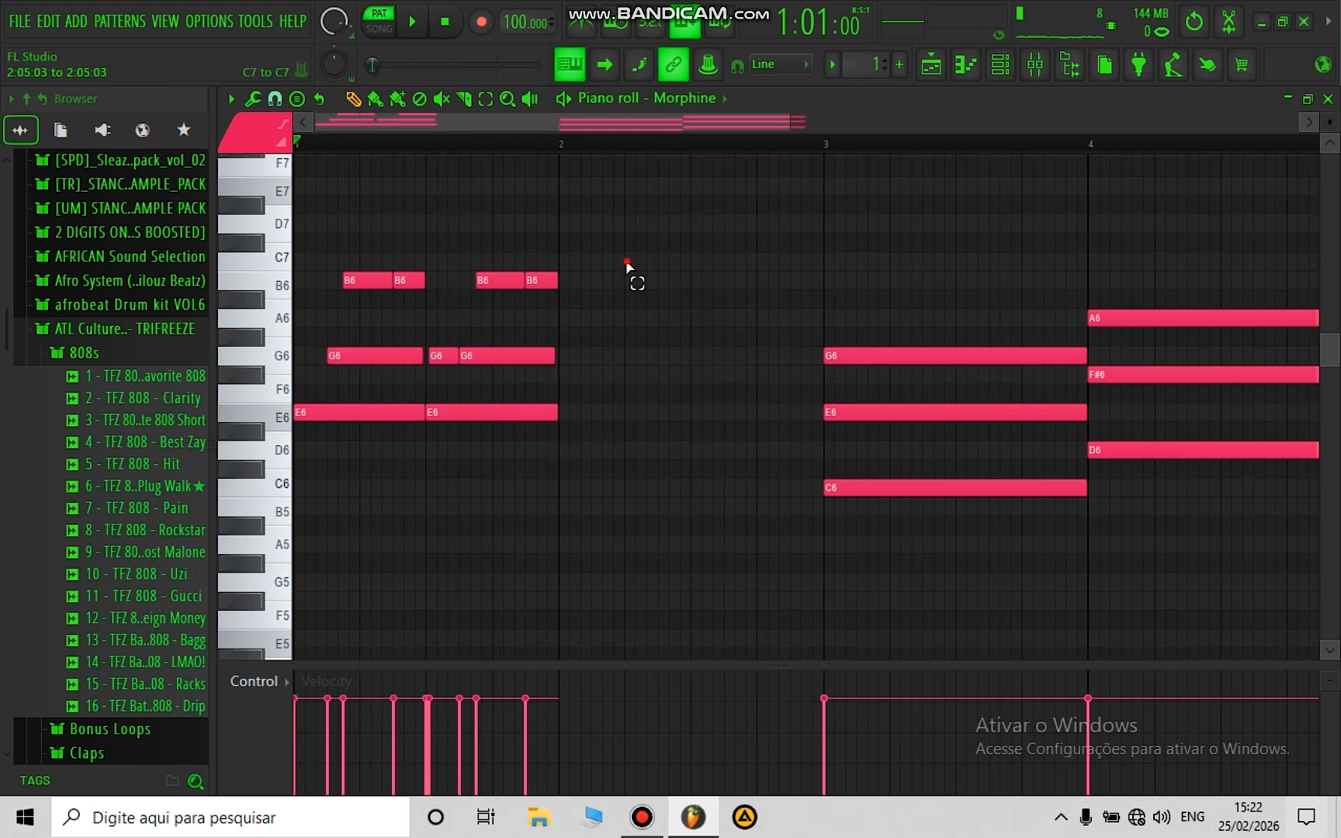
pyautogui.moveTo(627, 264); pyautogui.dragTo(404, 416)
pyautogui.moveTo(593, 417); pyautogui.dragTo(670, 457)
# Step: Raise the three F6 notes in bar 2 by one semitone to F#6
pyautogui.moveTo(802, 397); pyautogui.dragTo(748, 399)
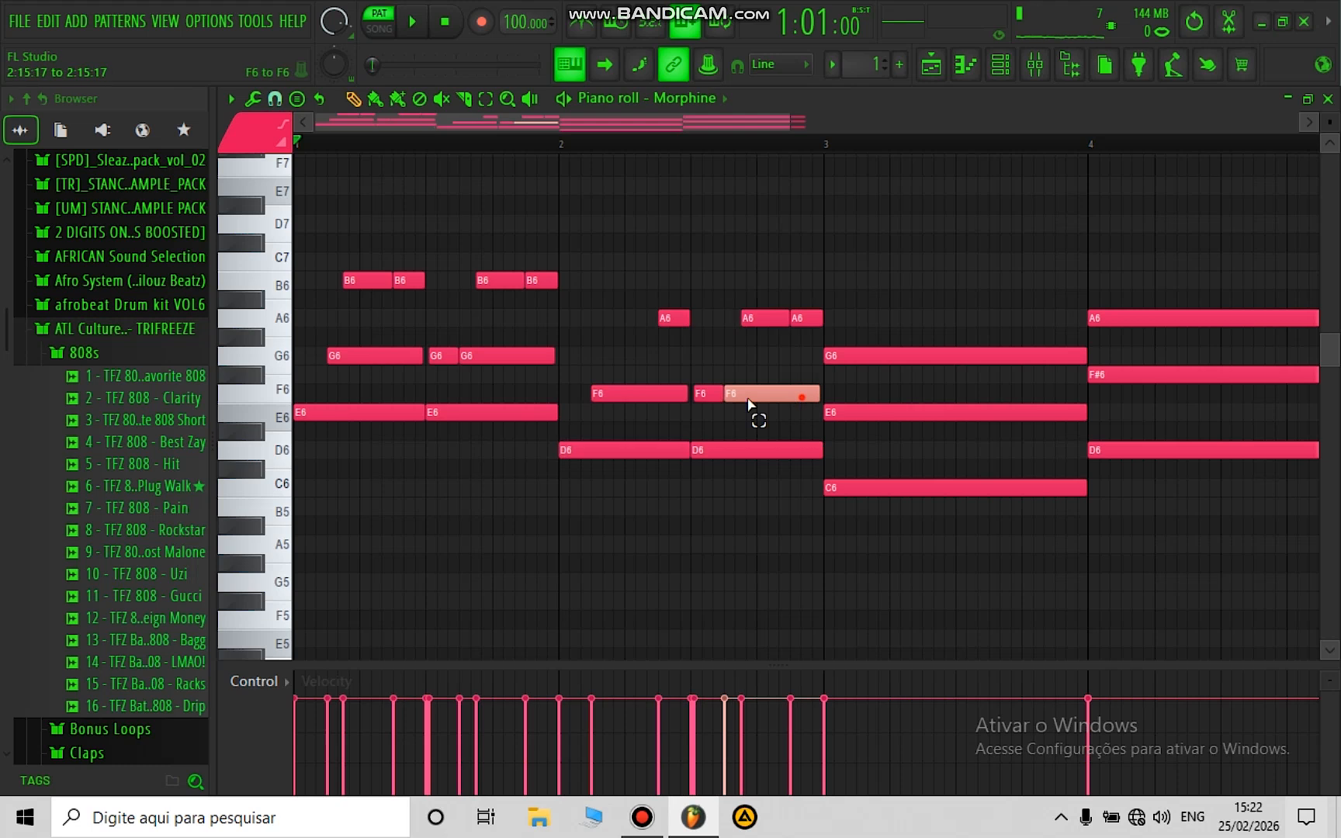
pyautogui.hotkey('shift', 'Up')
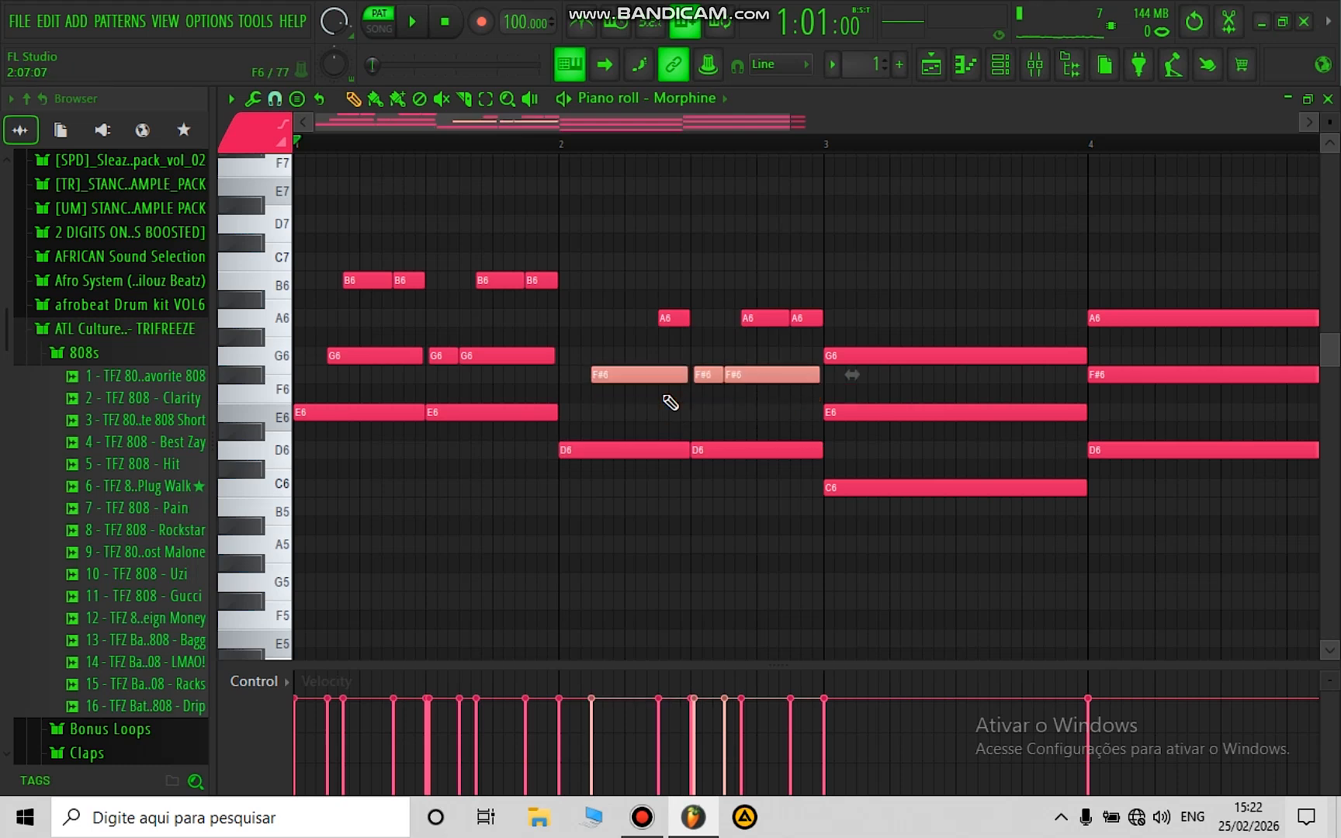
pyautogui.click(882, 355)
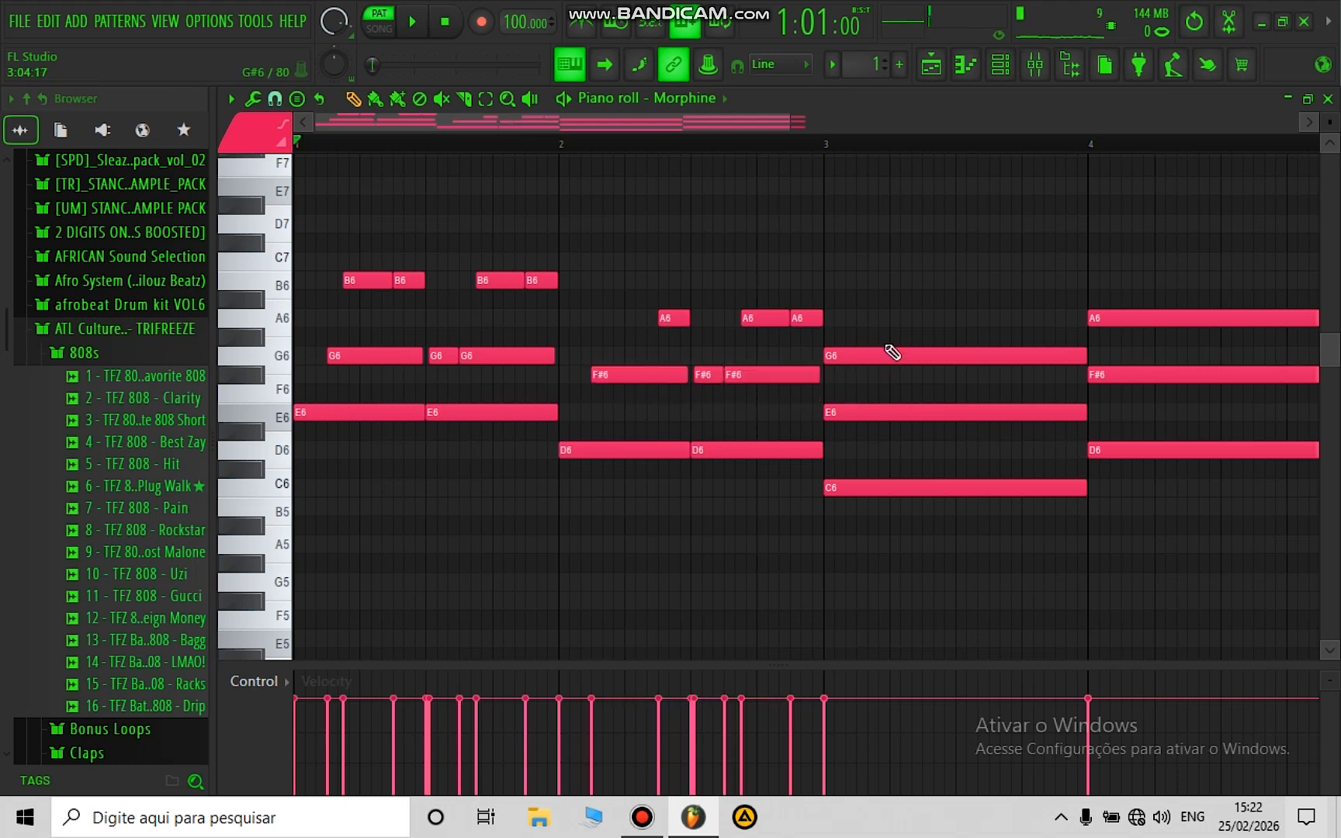
# Step: Replace the sustained chord in bar 3 with a copy of bar 2's note pattern transposed down two semitones
pyautogui.rightClick(893, 353)
pyautogui.rightClick(884, 412)
pyautogui.rightClick(877, 487)
pyautogui.moveTo(877, 278); pyautogui.dragTo(849, 489)
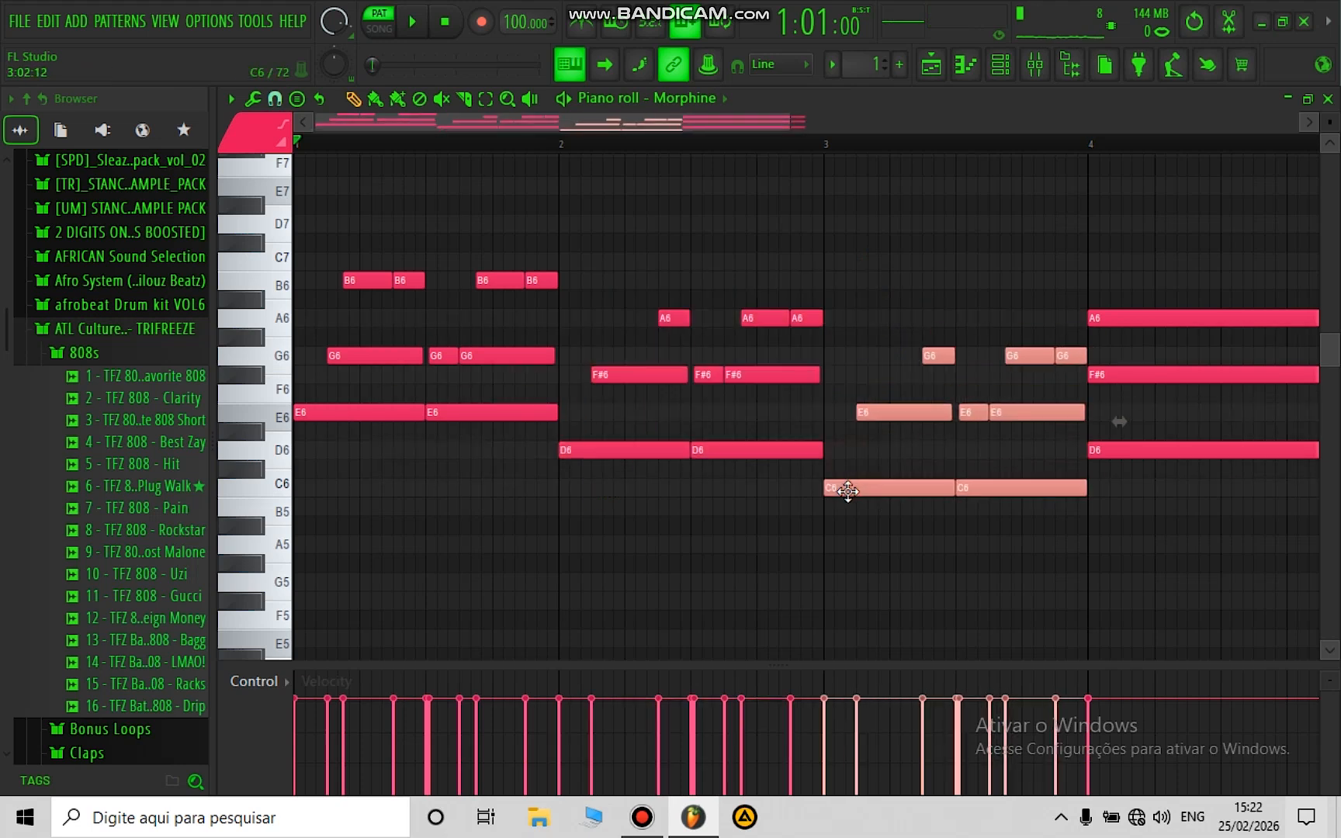
# Step: Replace bar 4's sustained chord with a copy of bar 3's pattern transposed up two semitones, and play the pattern
pyautogui.scroll(-2, 721, 158)
pyautogui.rightClick(863, 314)
pyautogui.rightClick(863, 375)
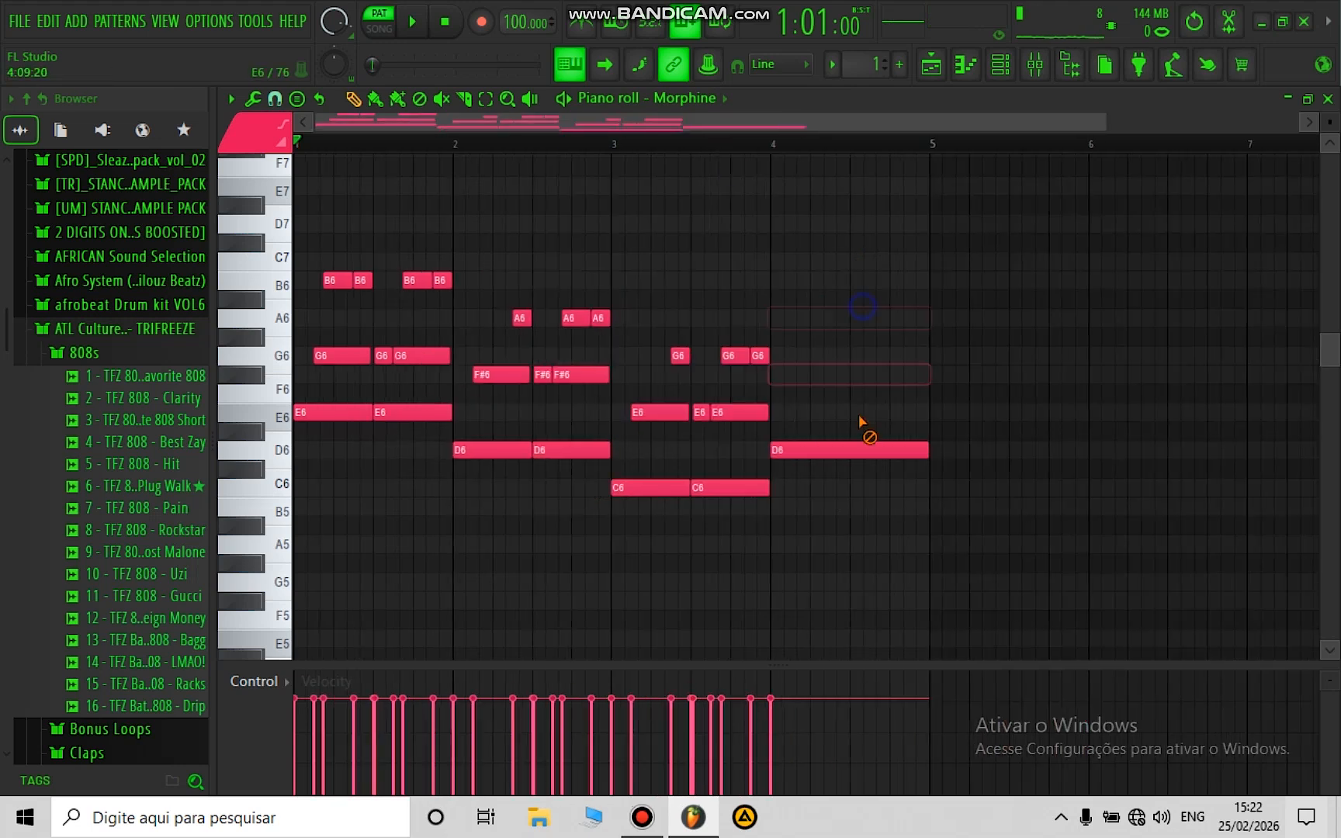
pyautogui.moveTo(646, 475); pyautogui.dragTo(628, 527)
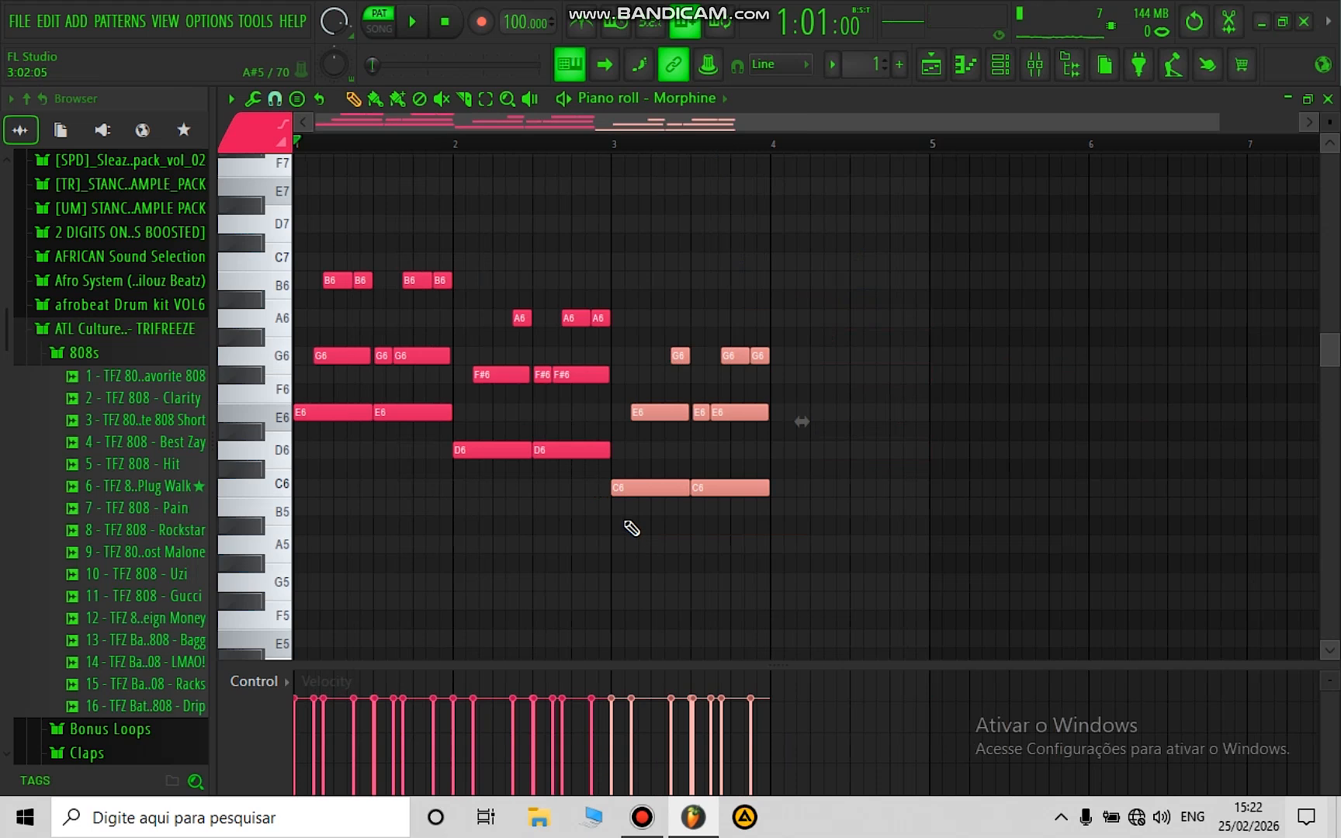
pyautogui.hotkey('ctrl', 'b')
pyautogui.hotkey('shift', 'Up')
pyautogui.hotkey('shift', 'Up')
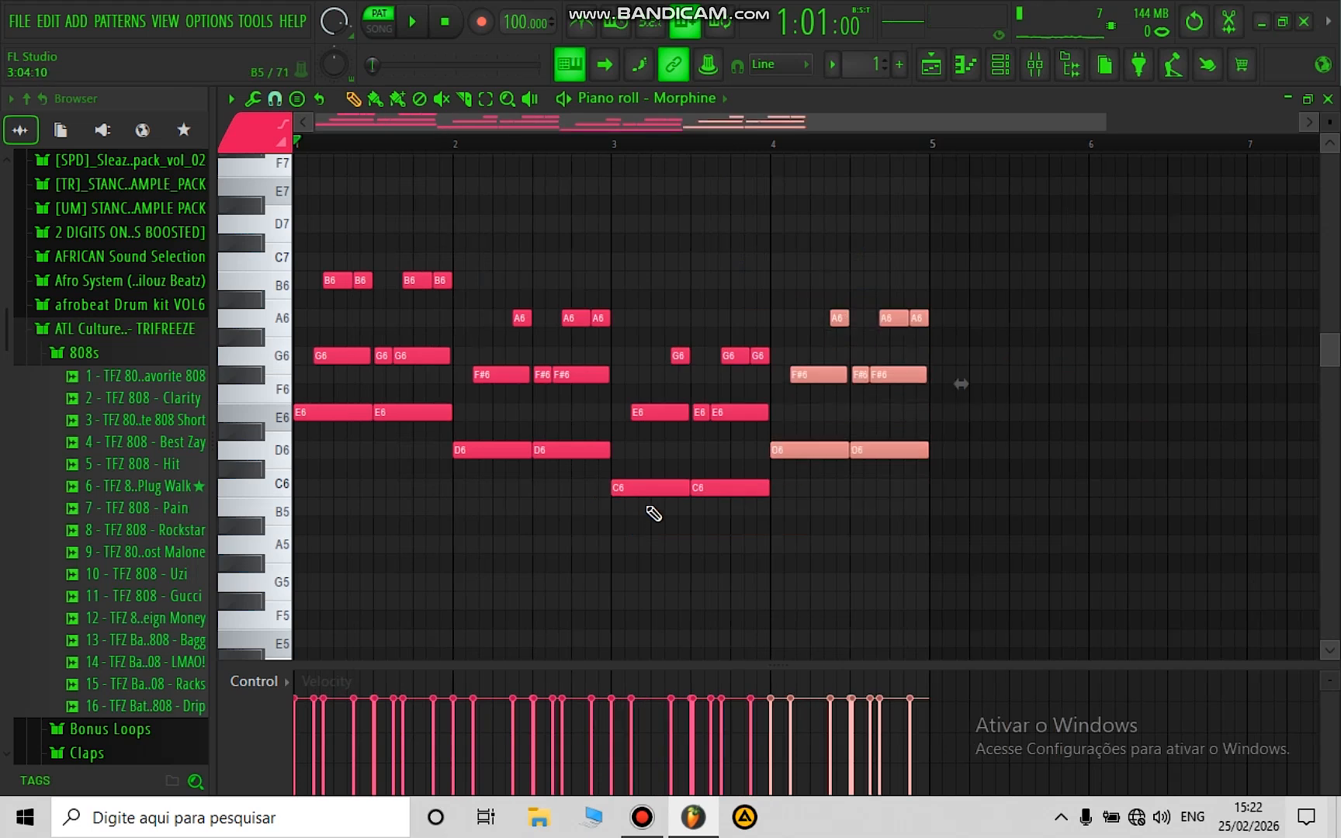
pyautogui.click(592, 450)
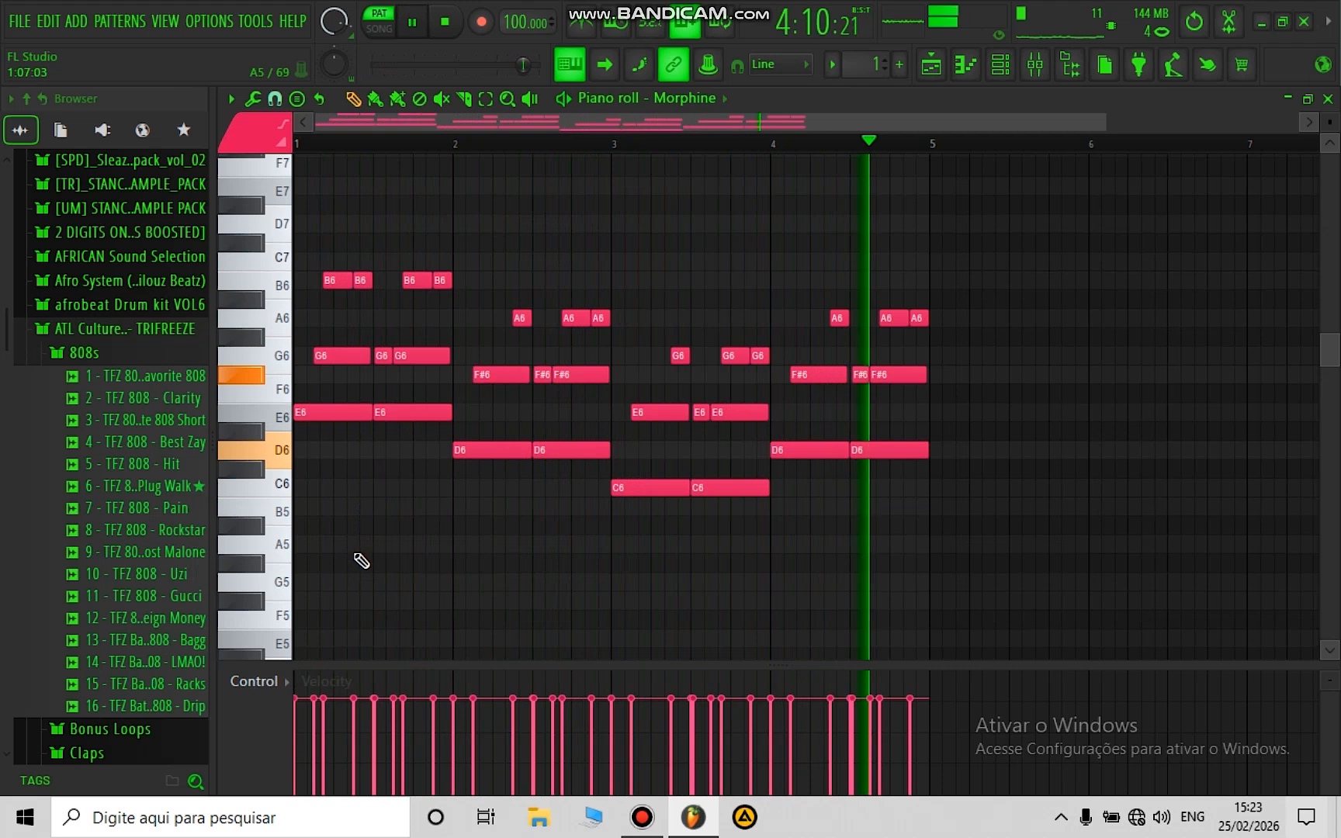
# Step: Add one full-bar low note under each bar: E5, D5, C5 and D5 for bars 1 to 4
pyautogui.click(338, 637)
pyautogui.press('space')
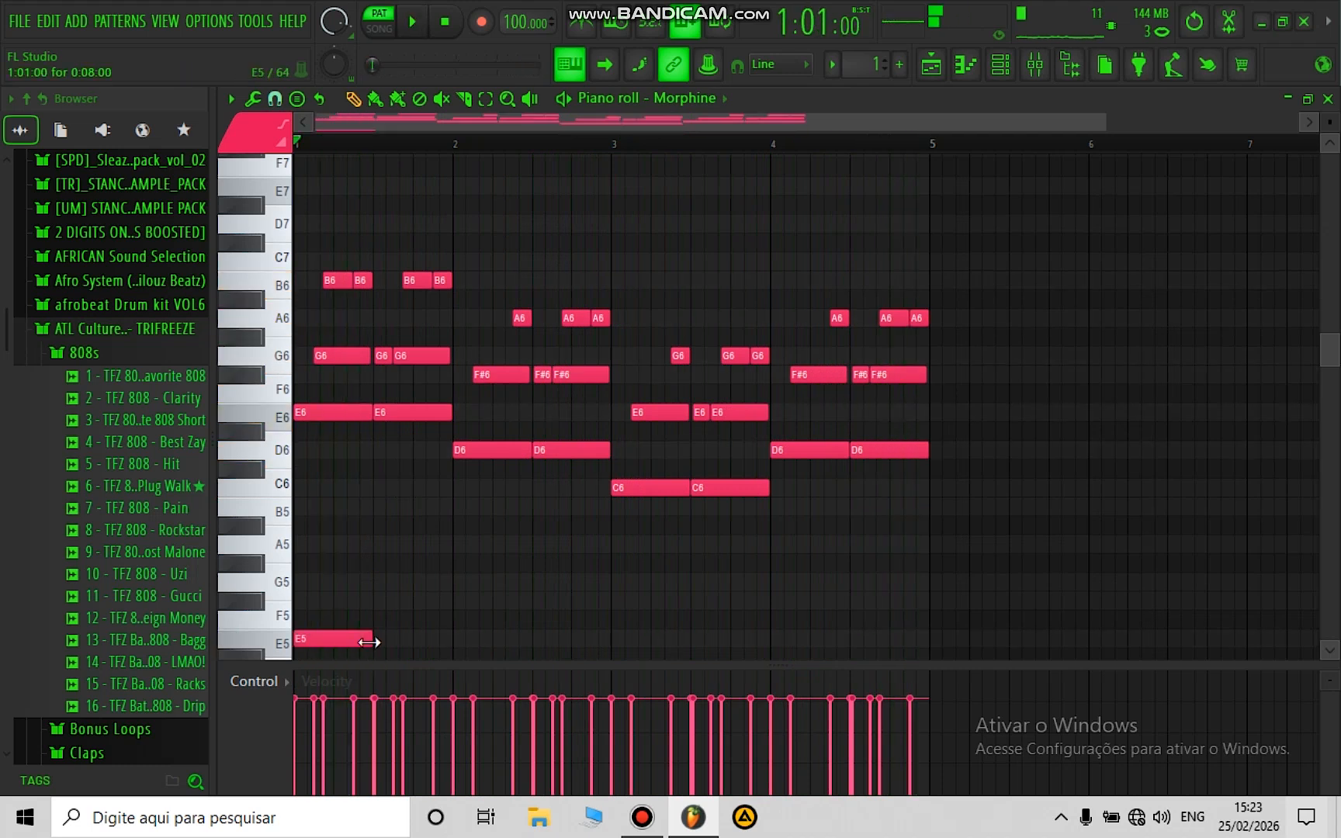
pyautogui.scroll(-4, 496, 631)
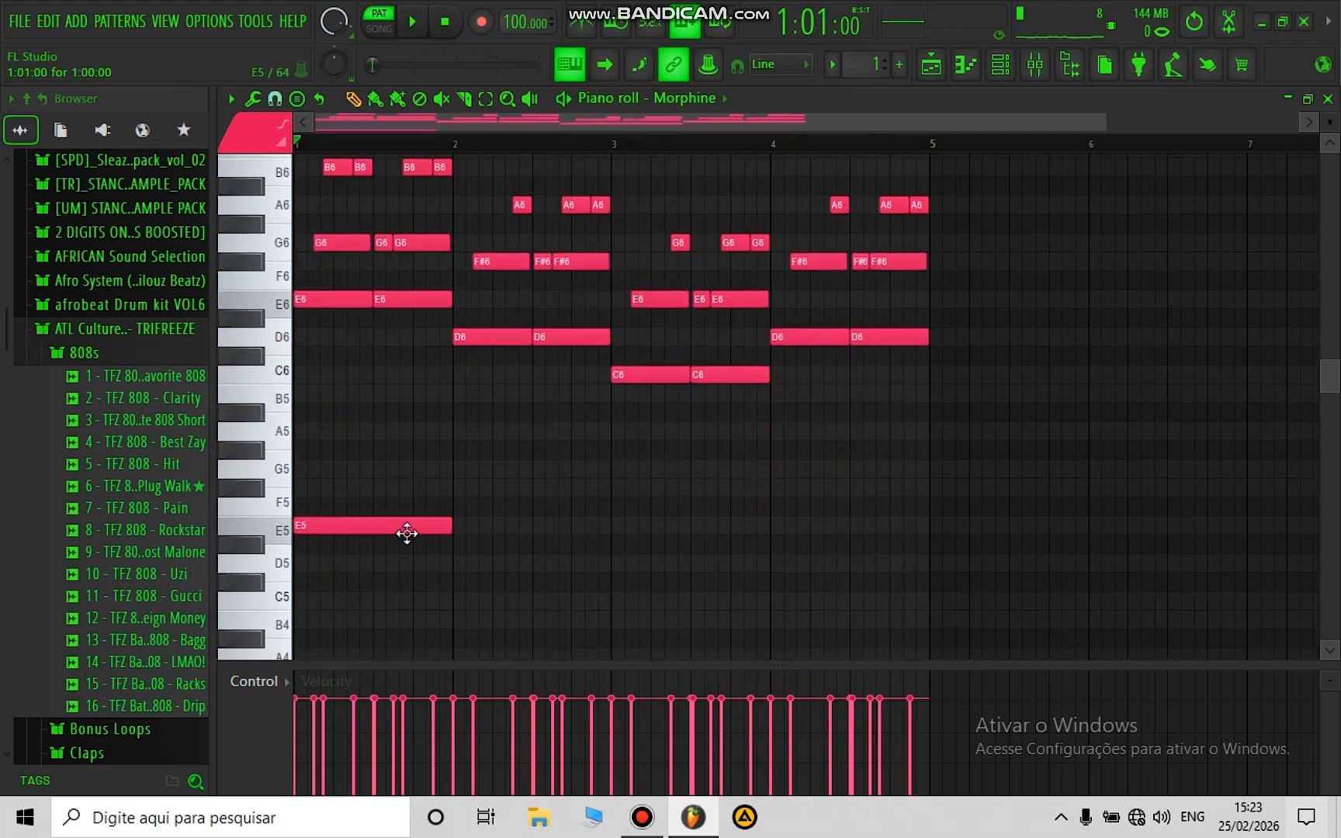
pyautogui.press('space')
pyautogui.click(460, 565)
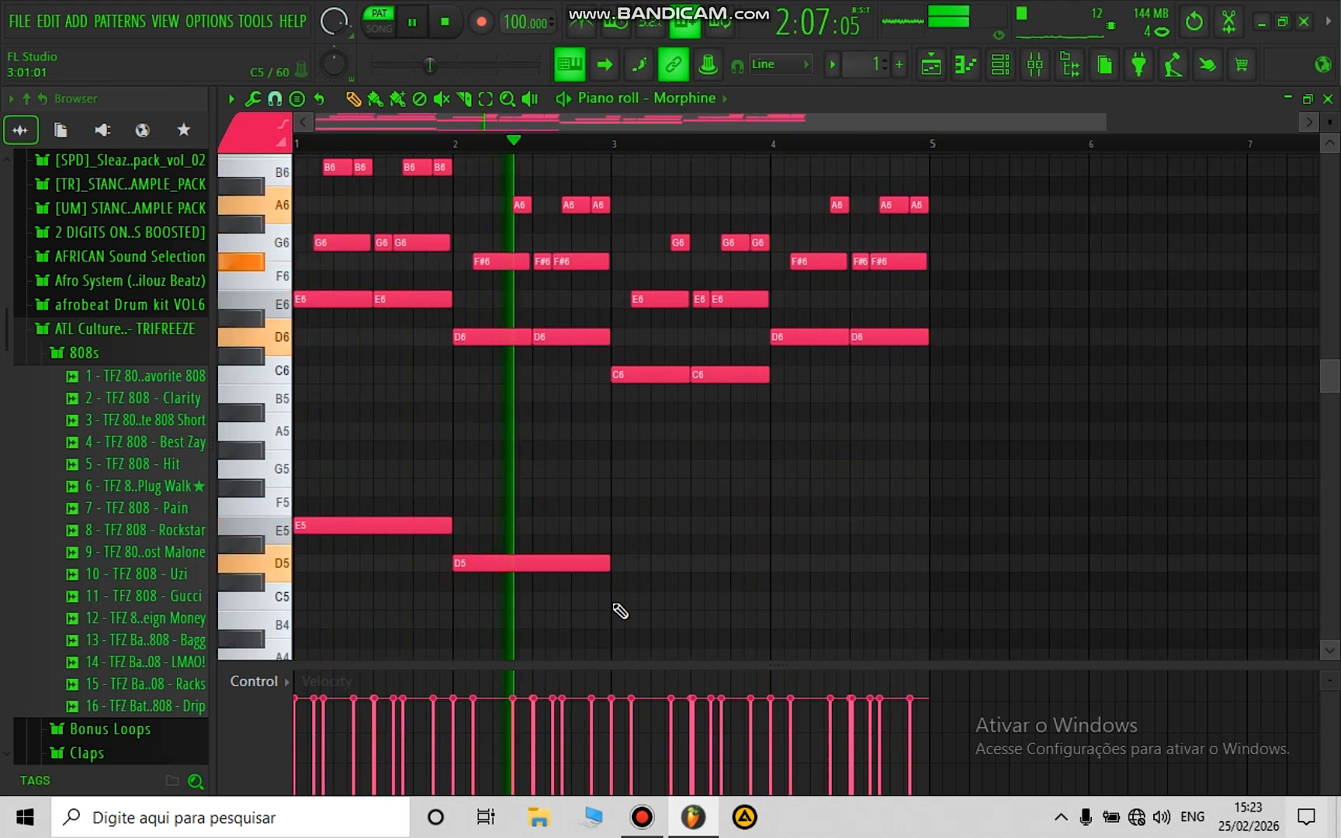
pyautogui.click(613, 601)
pyautogui.click(774, 564)
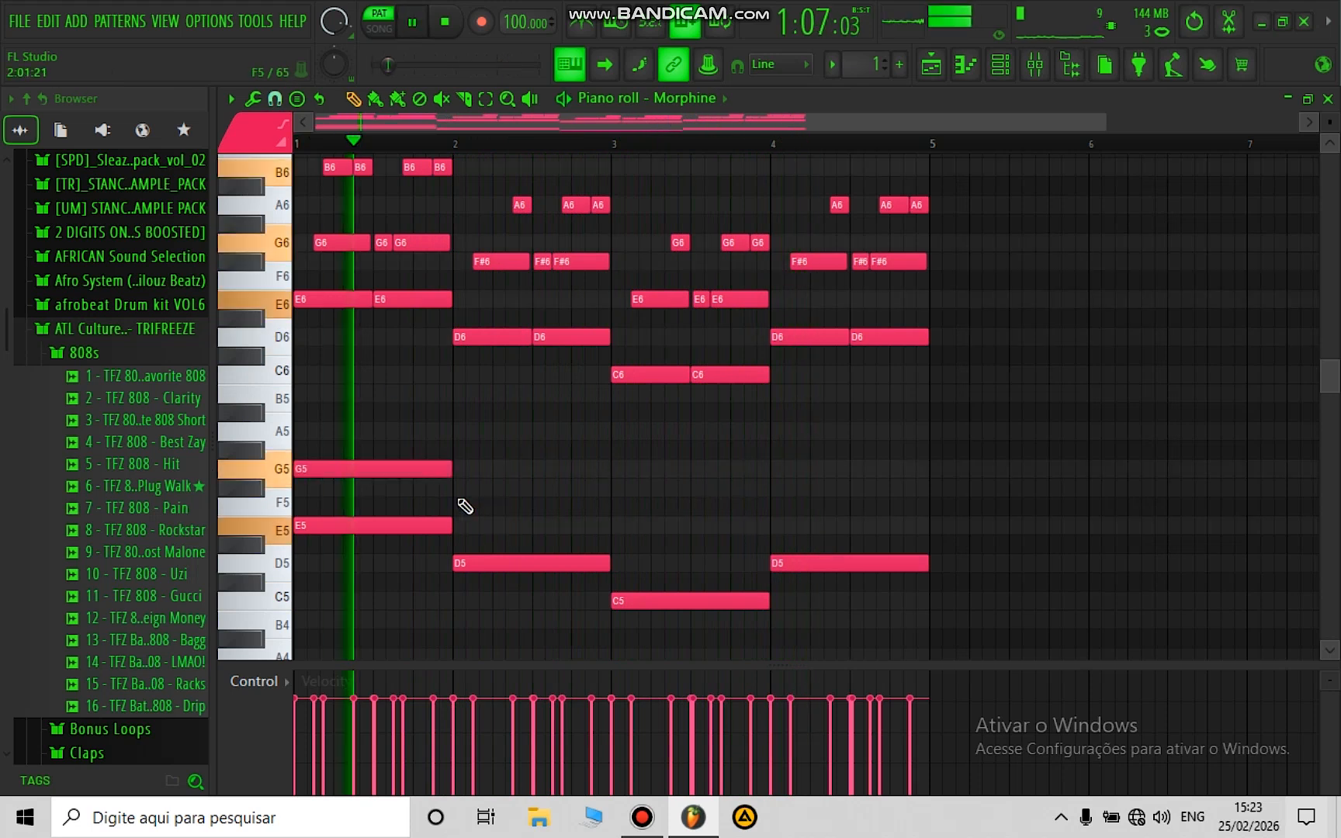
# Step: Add full-bar harmony notes above the low notes: G5, F#5, E5 and F#5 in bars 1 to 4
pyautogui.click(454, 487)
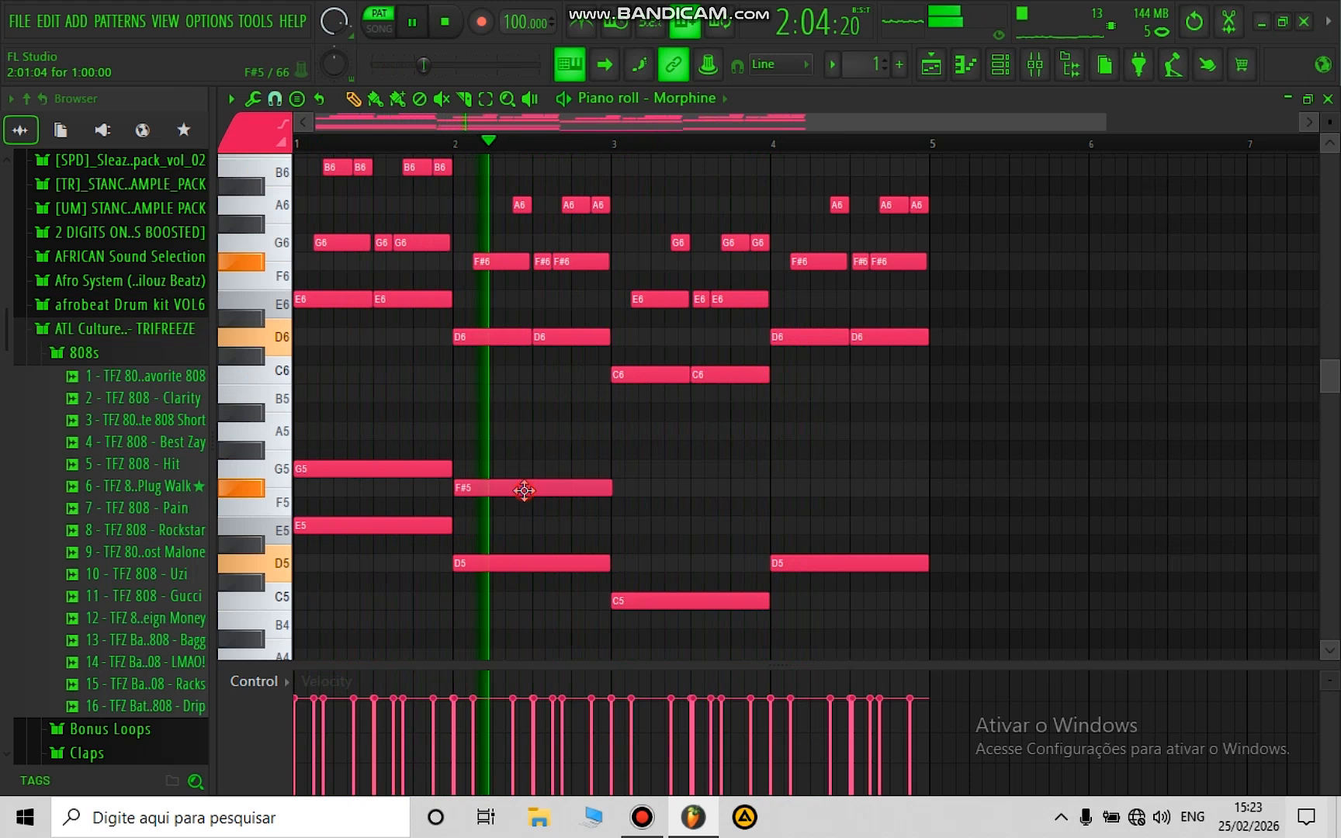
pyautogui.click(619, 527)
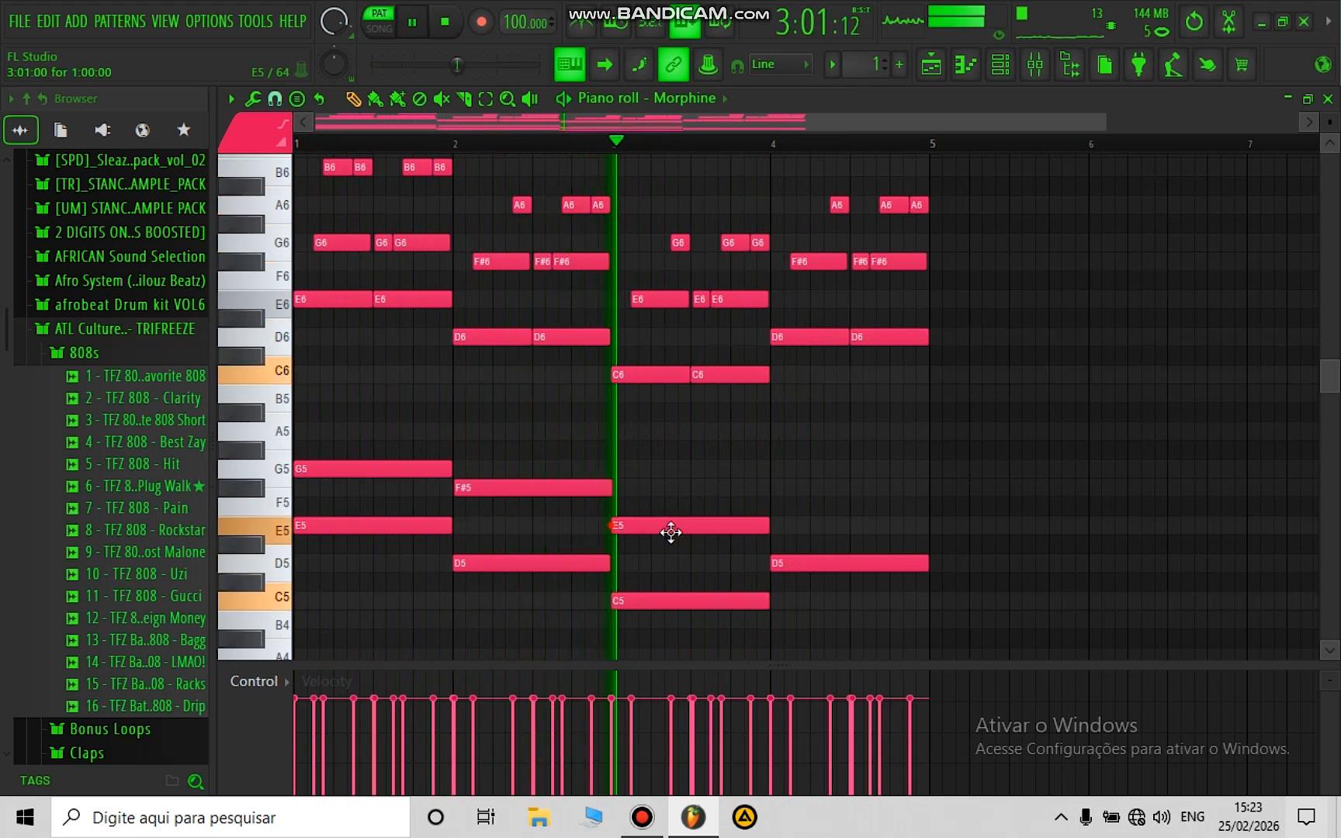
pyautogui.click(773, 487)
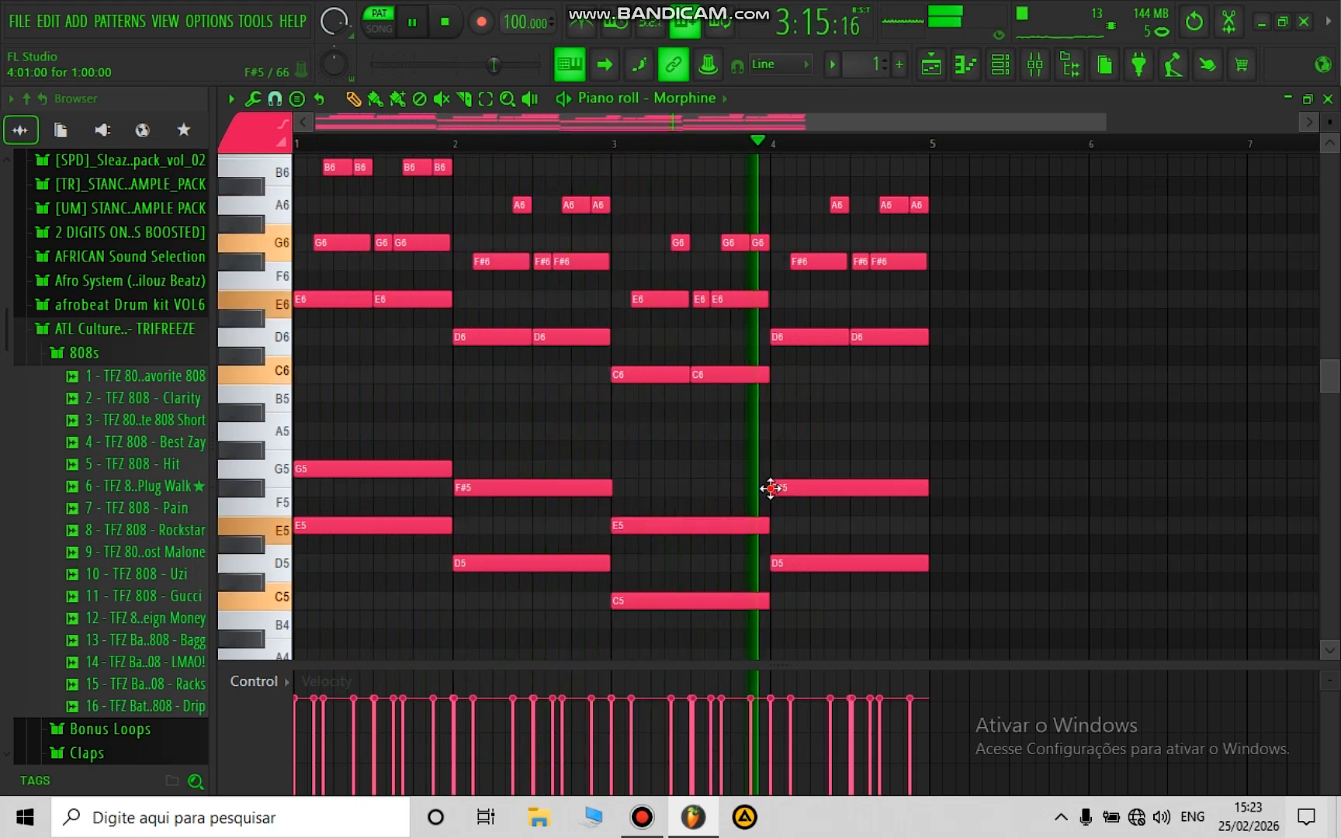
# Step: Duplicate the low E5, D5, C5 and D5 notes one octave down as a bass layer
pyautogui.scroll(-2, 882, 425)
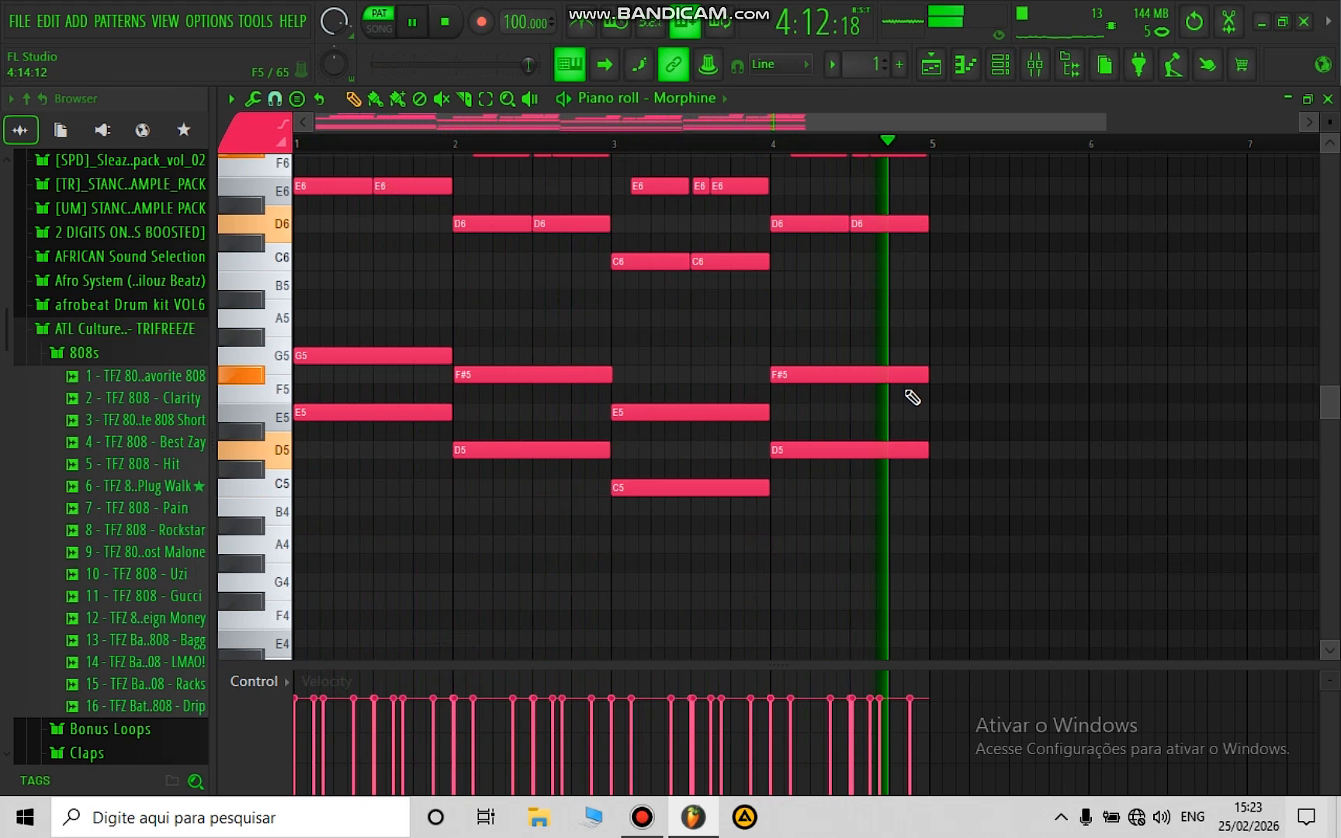
pyautogui.moveTo(901, 358); pyautogui.dragTo(404, 420)
pyautogui.moveTo(919, 425); pyautogui.dragTo(365, 531)
pyautogui.keyDown('ctrl'); pyautogui.keyDown('shift'); pyautogui.click(365, 409); pyautogui.keyUp('shift'); pyautogui.keyUp('ctrl')
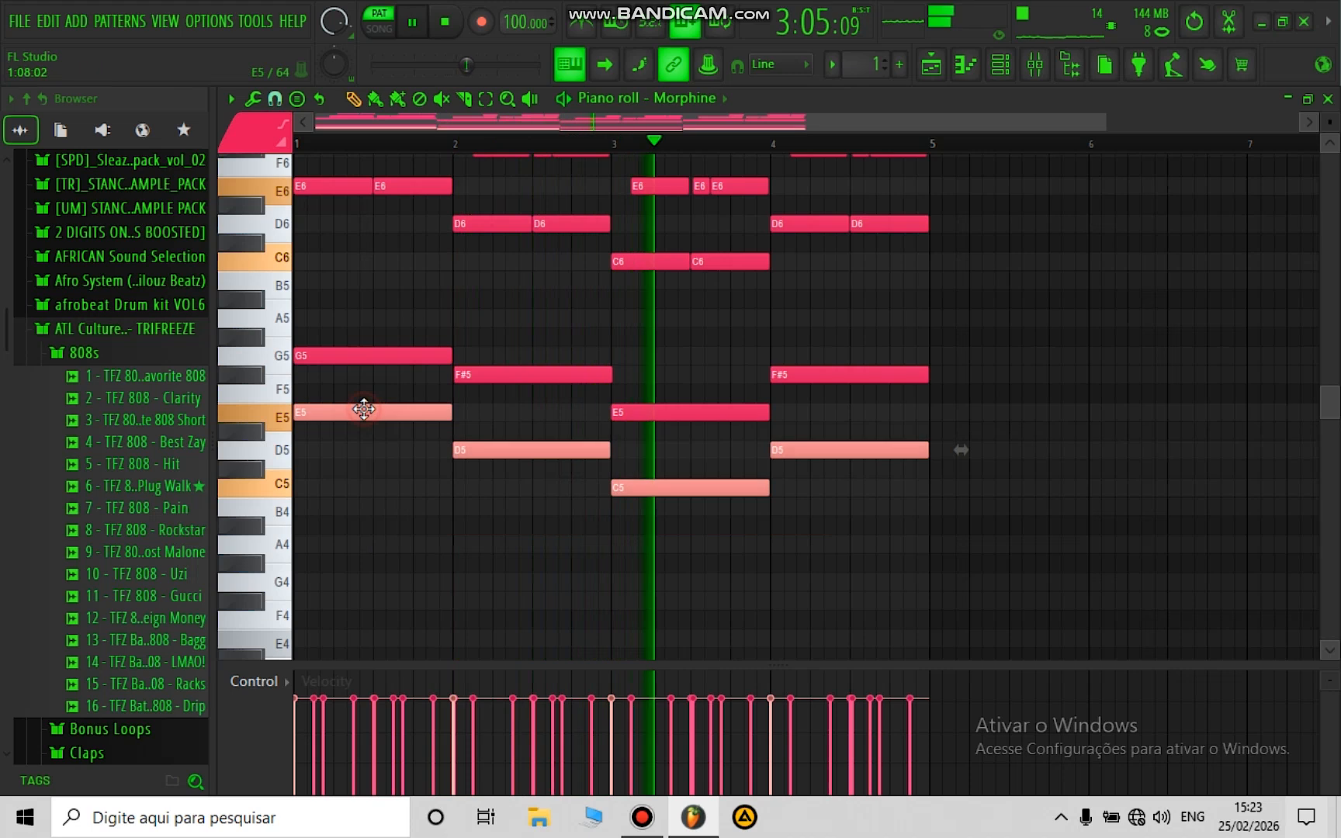
pyautogui.hotkey('ctrl', 'c')
pyautogui.hotkey('ctrl', 'v')
pyautogui.hotkey('ctrl', 'Down')
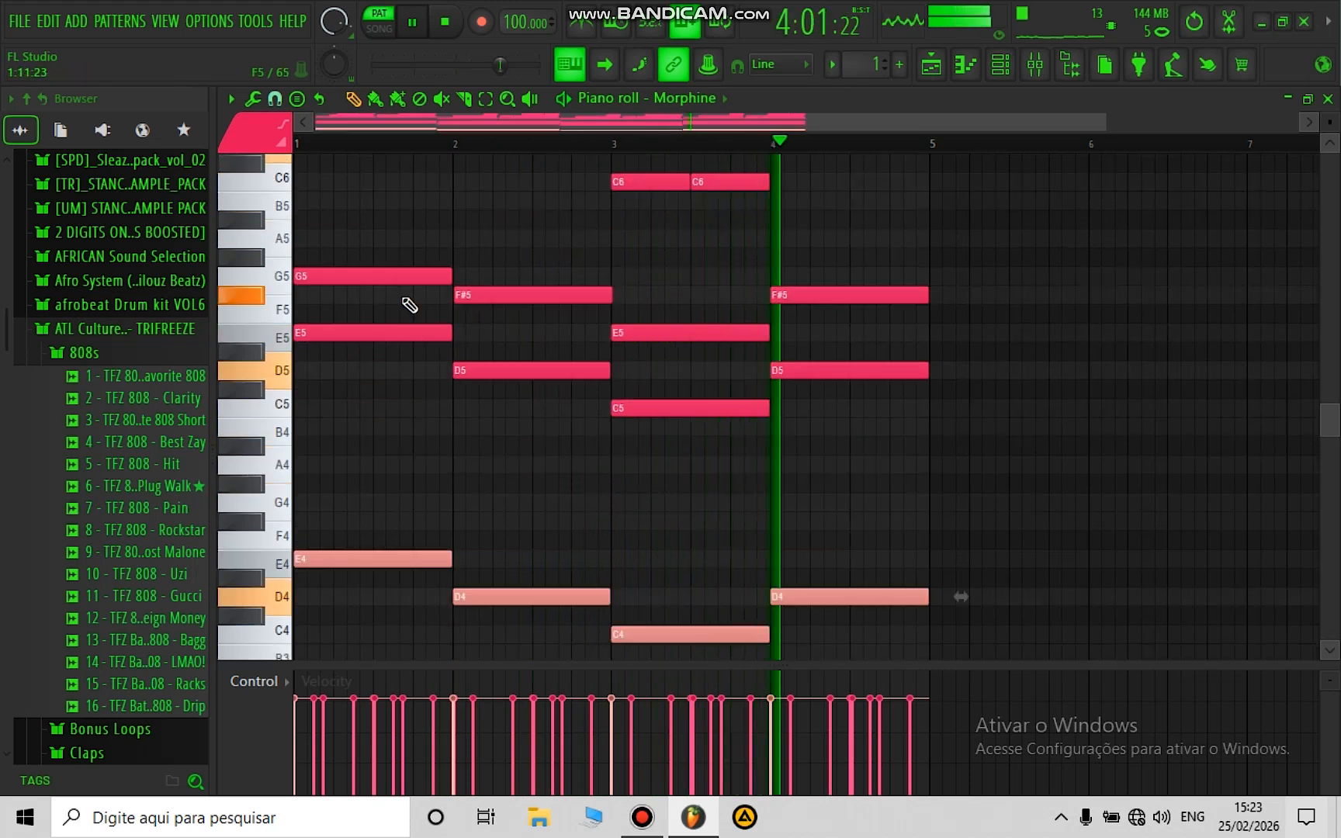
pyautogui.click(396, 277)
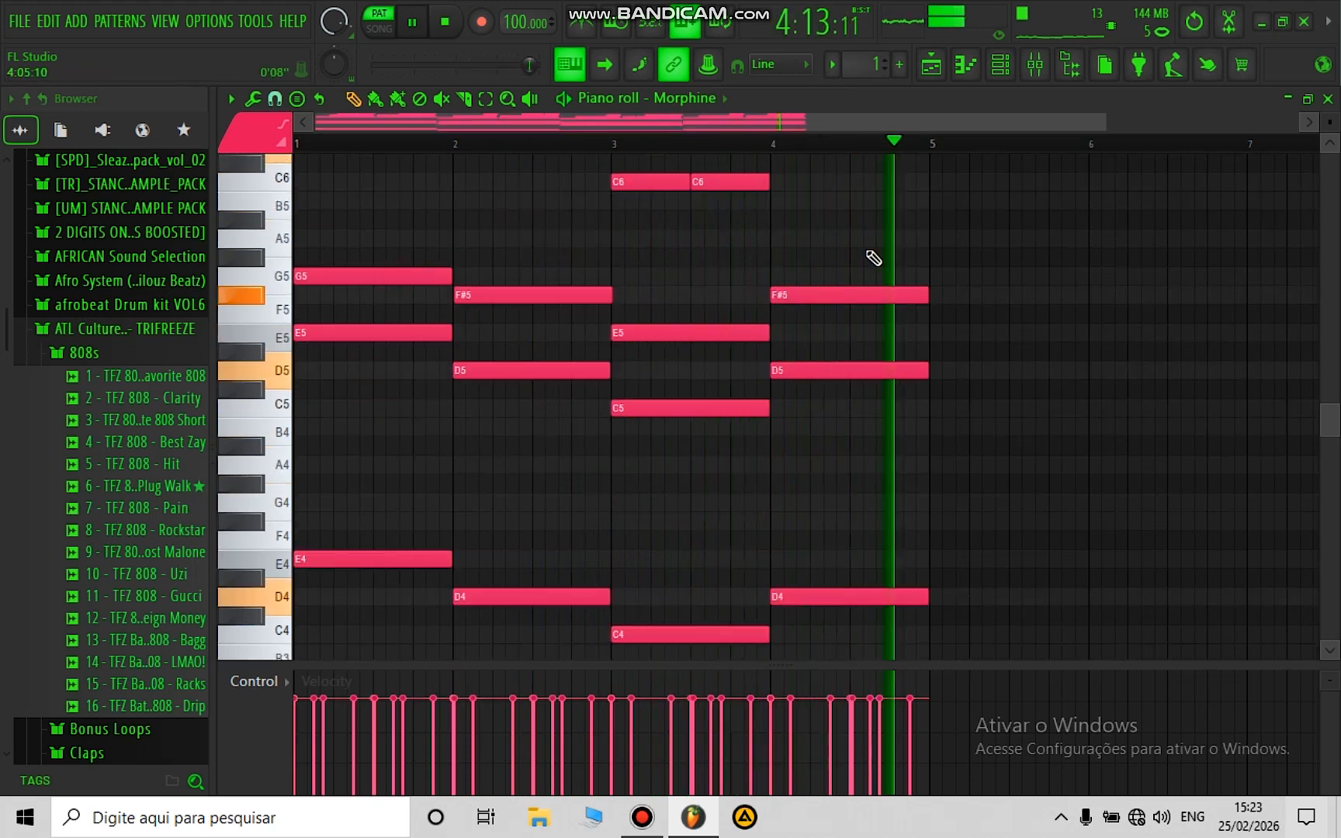
# Step: Randomize the note velocities with a bipolar level of -26%, and reduce all velocities with level scaling
pyautogui.scroll(-1, 881, 277)
pyautogui.scroll(3, 885, 284)
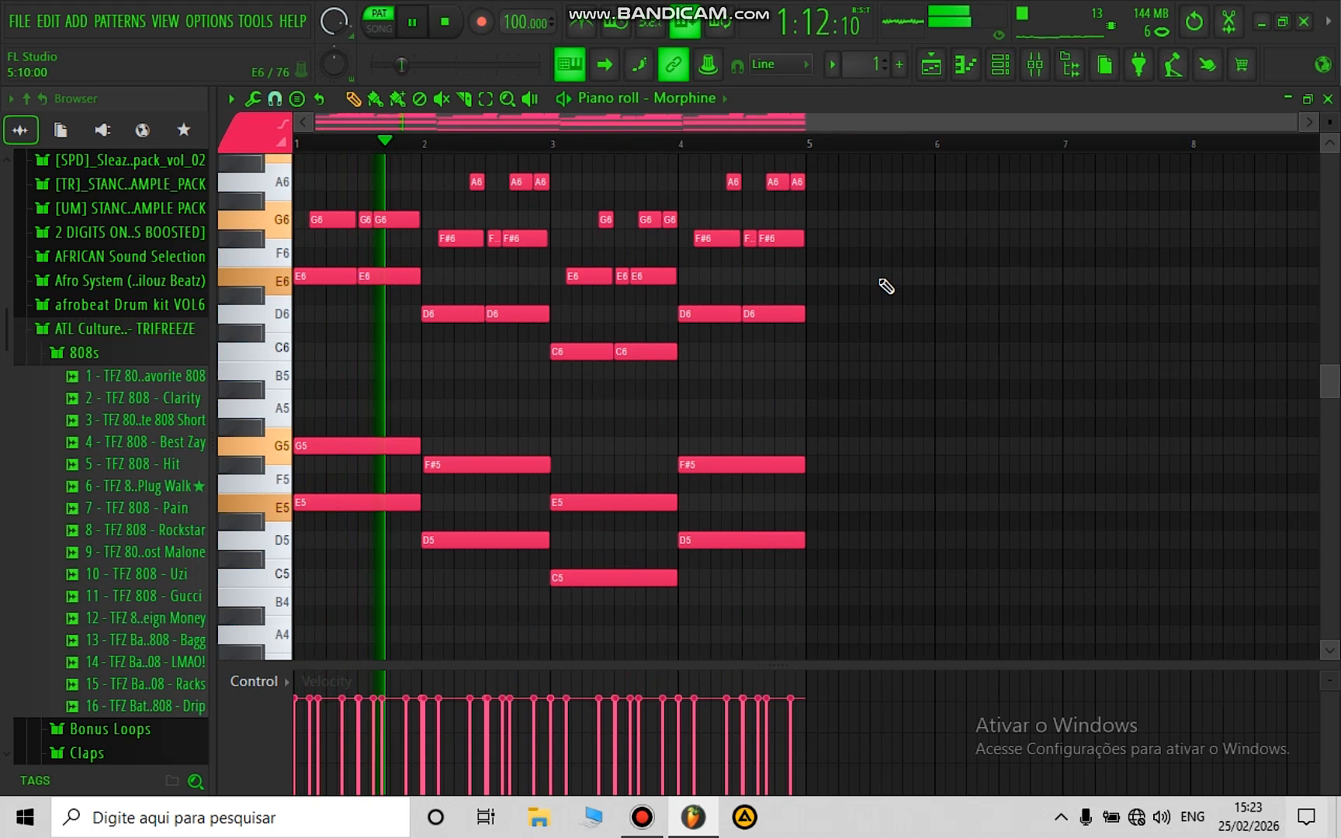
pyautogui.hotkey('alt', 'r')
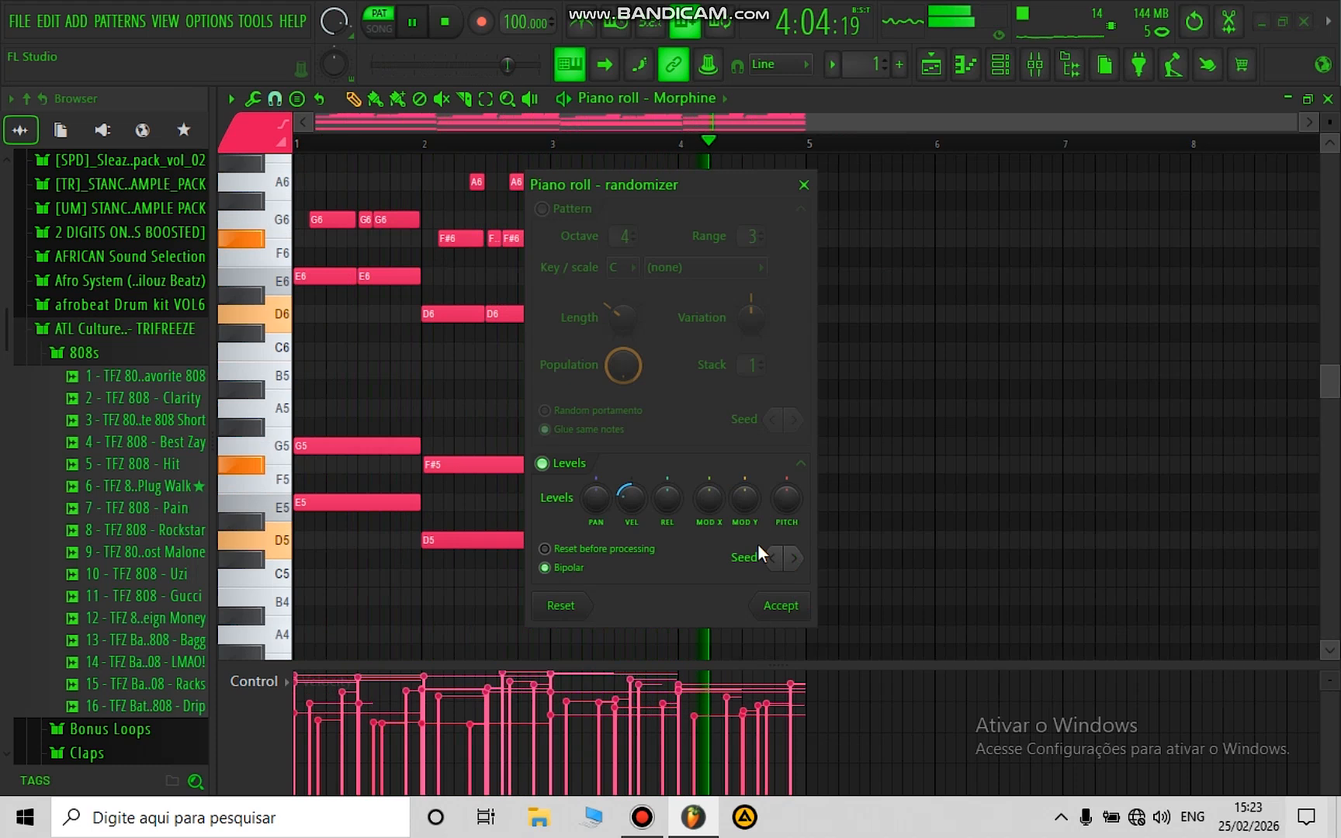
pyautogui.moveTo(634, 500); pyautogui.dragTo(634, 516)
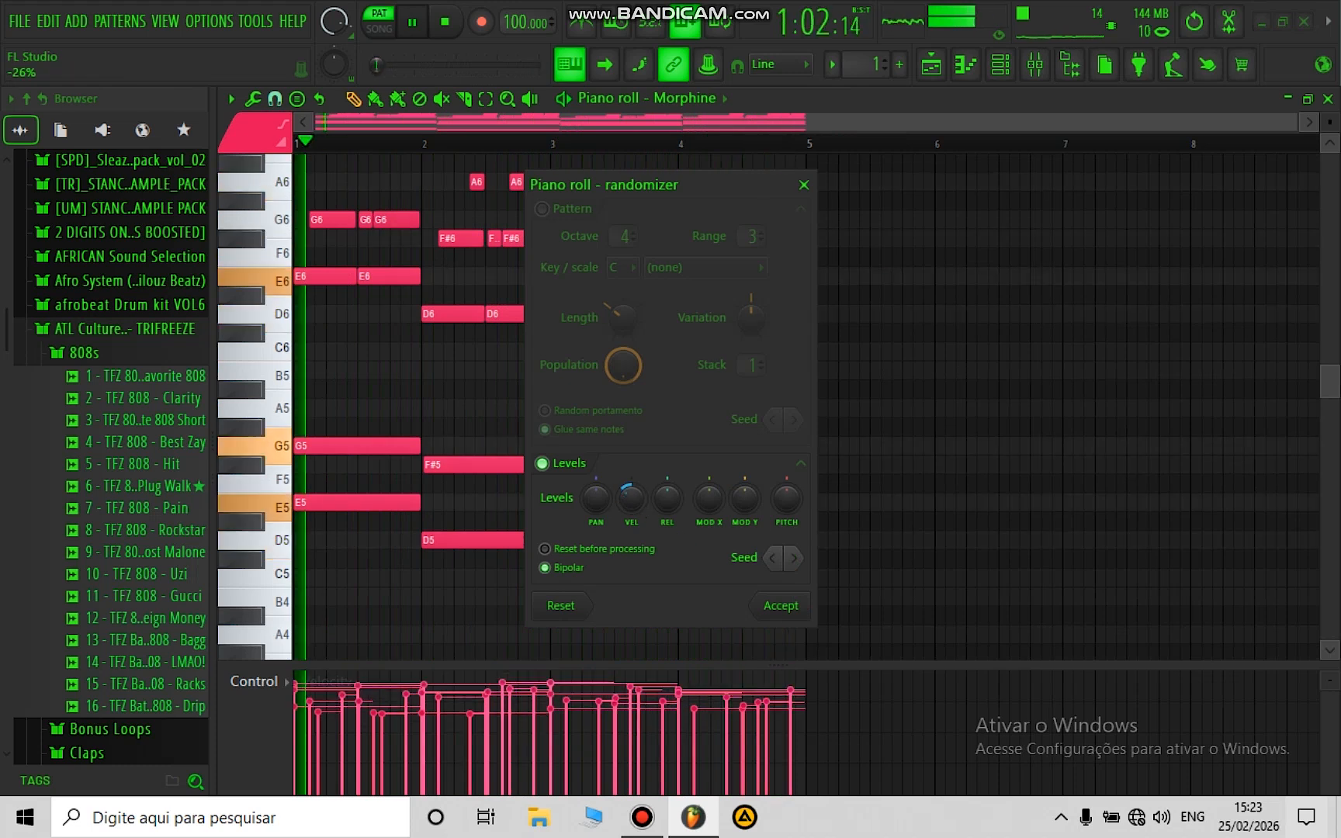
pyautogui.click(791, 613)
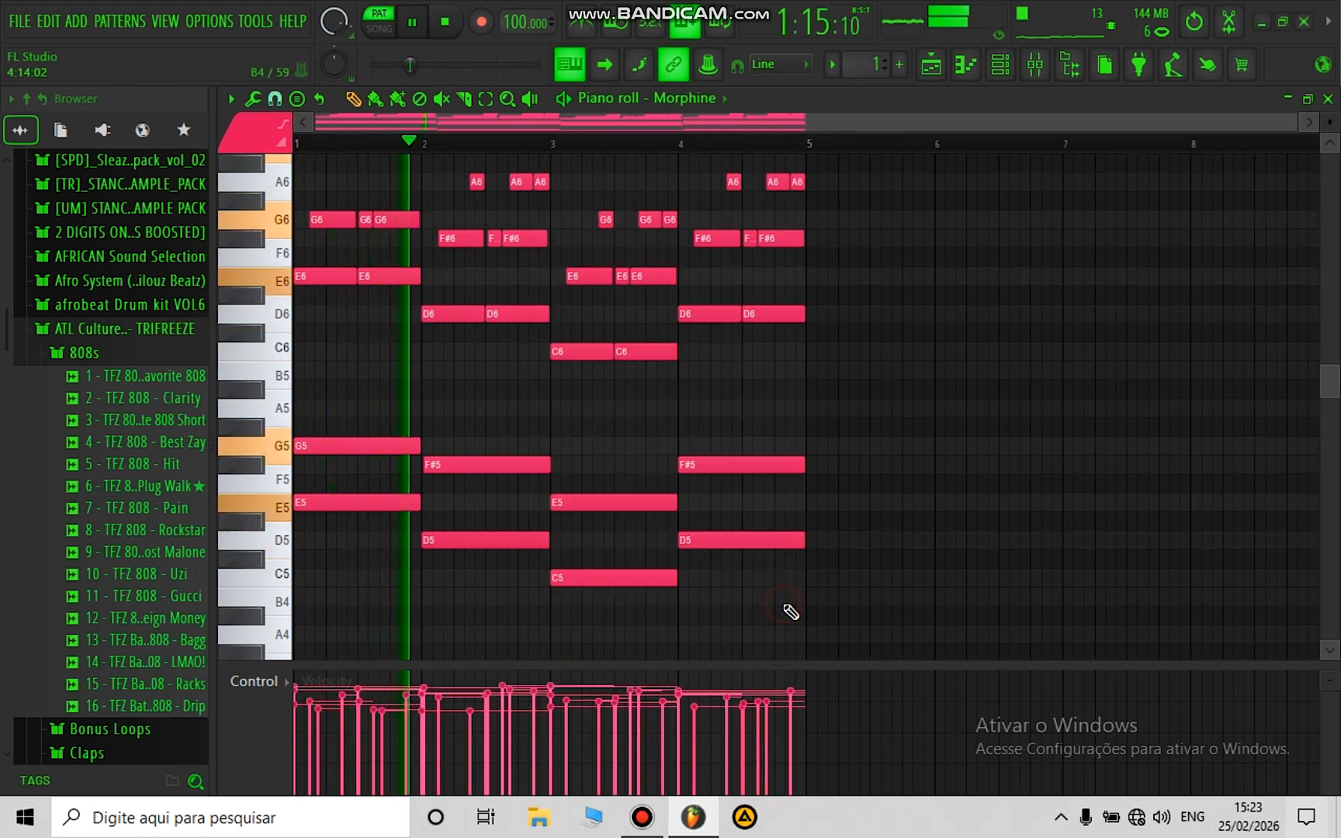
pyautogui.hotkey('alt', 'x')
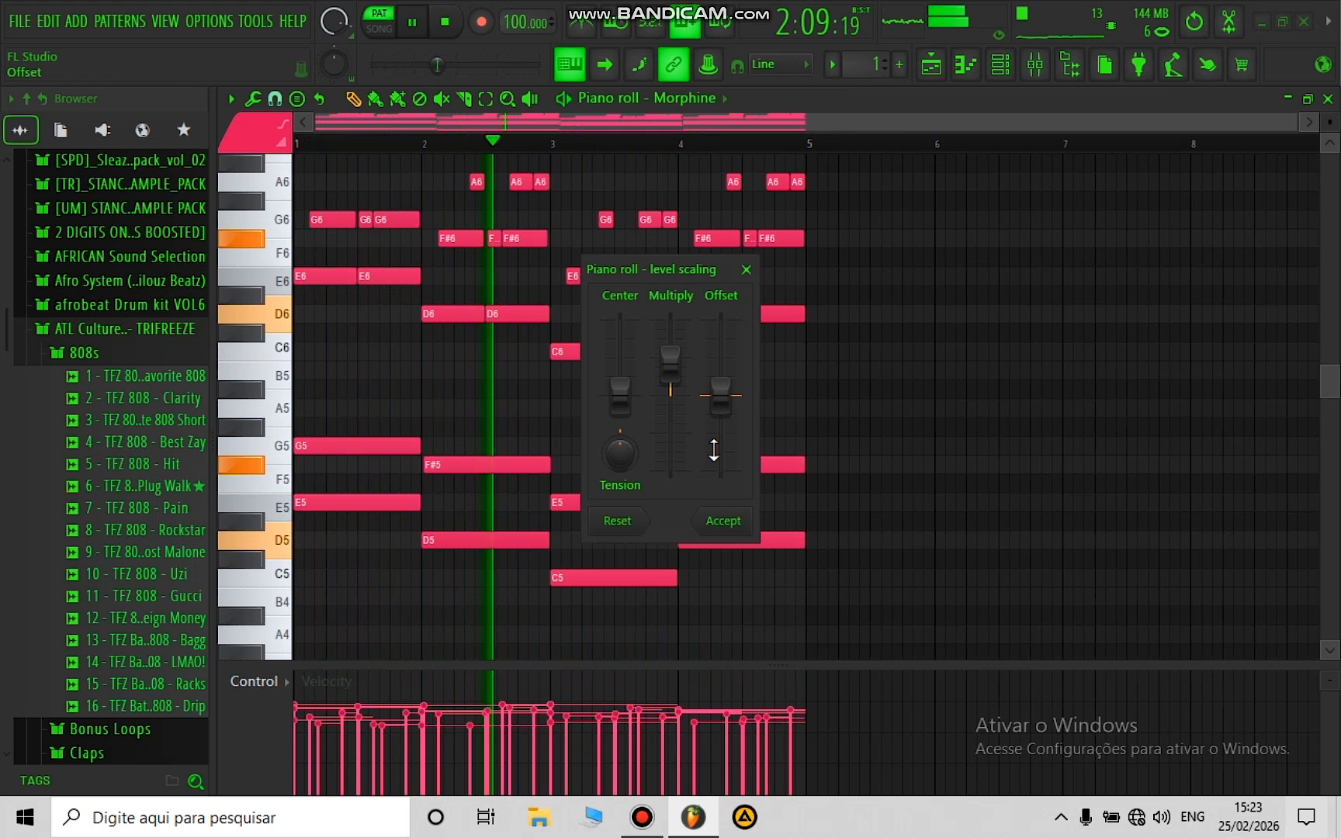
pyautogui.click(747, 522)
# Step: Transpose the entire four-bar pattern down one octave
pyautogui.scroll(2, 919, 260)
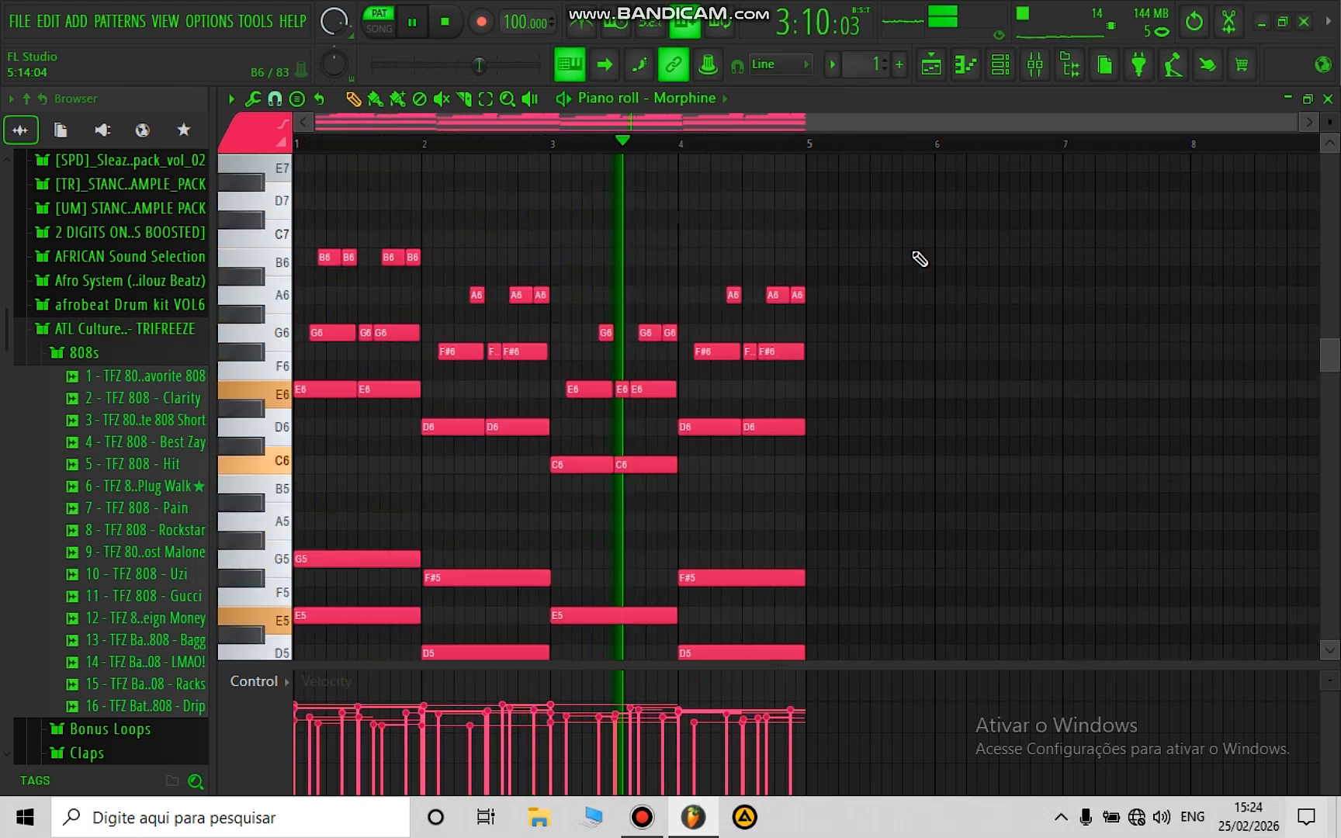
pyautogui.scroll(-2, 922, 259)
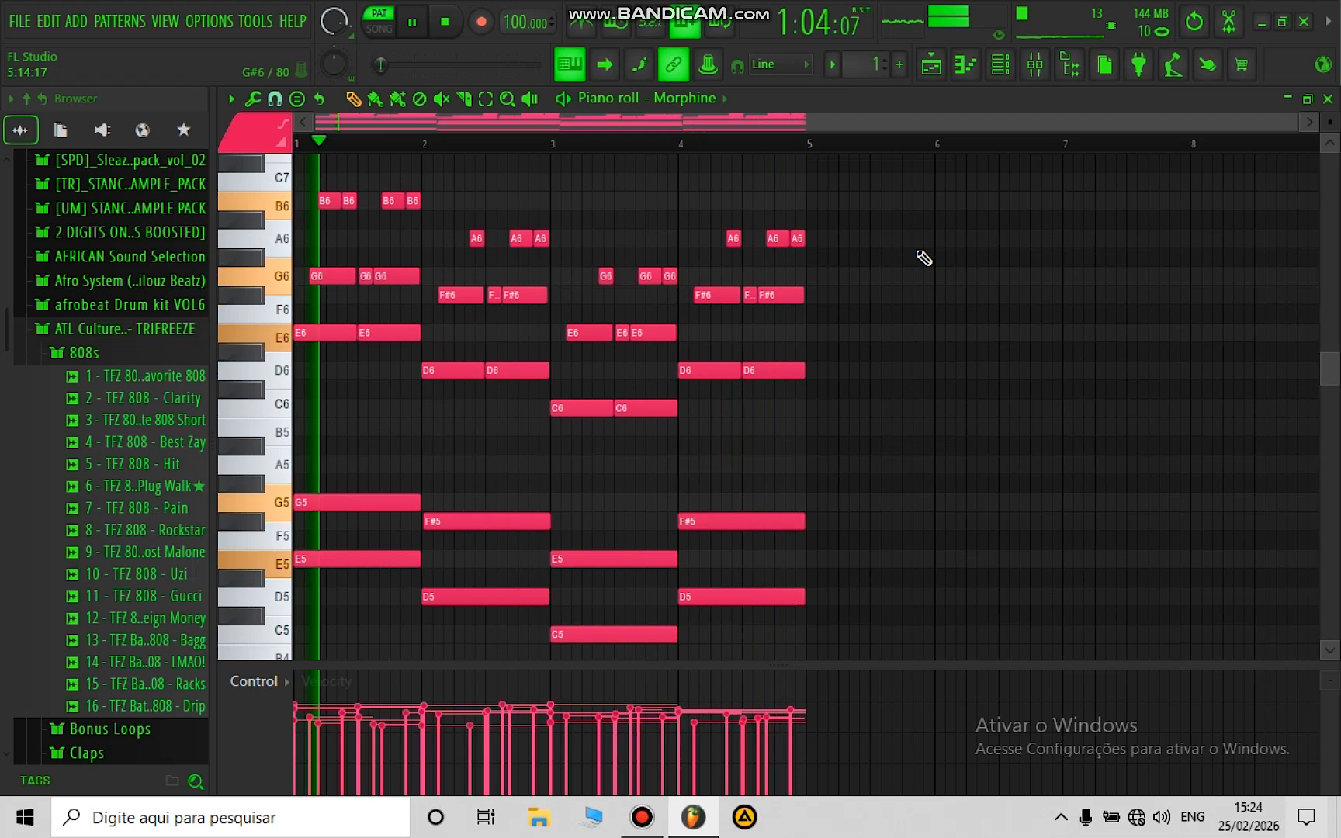
pyautogui.scroll(-10, 923, 258)
pyautogui.scroll(6, 924, 258)
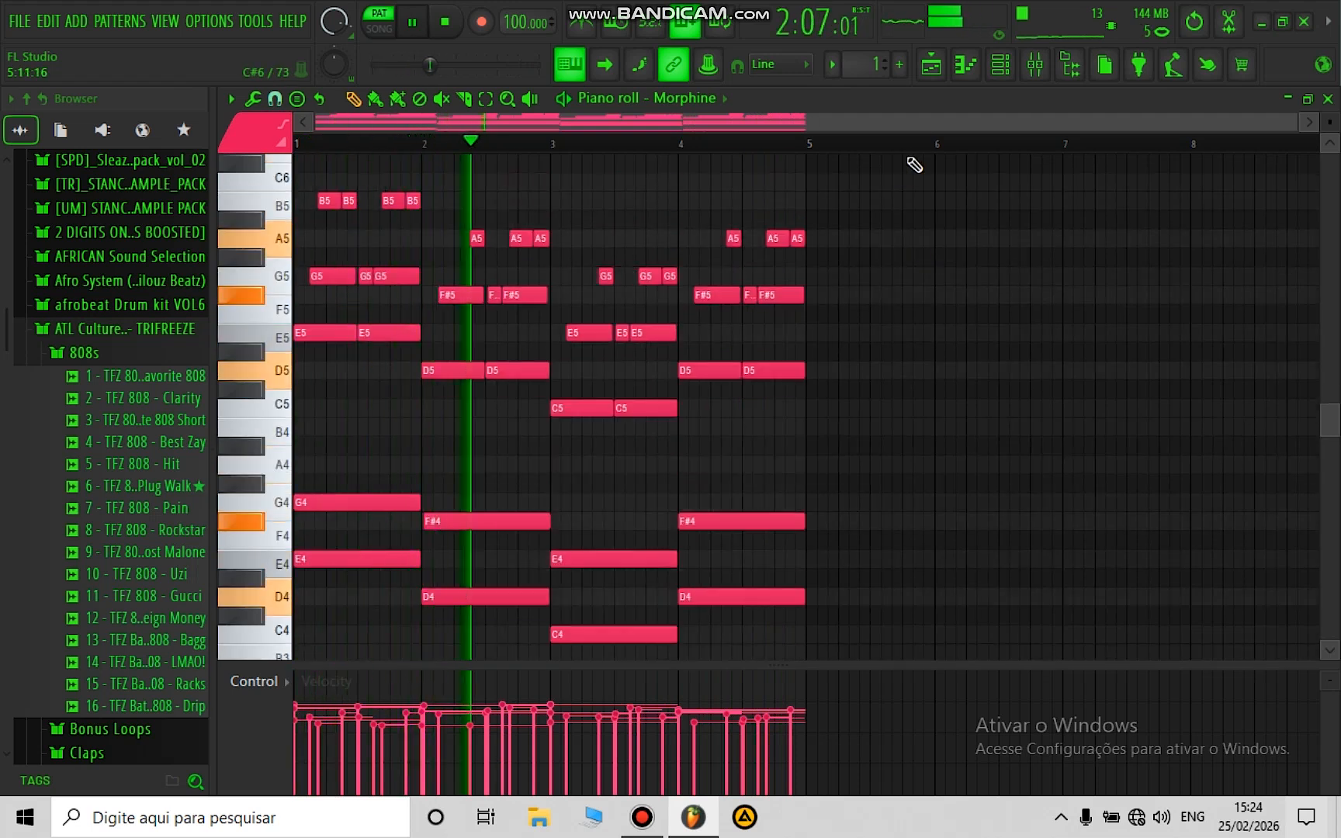
# Step: Clone the Morphine channel in the channel rack
pyautogui.click(996, 75)
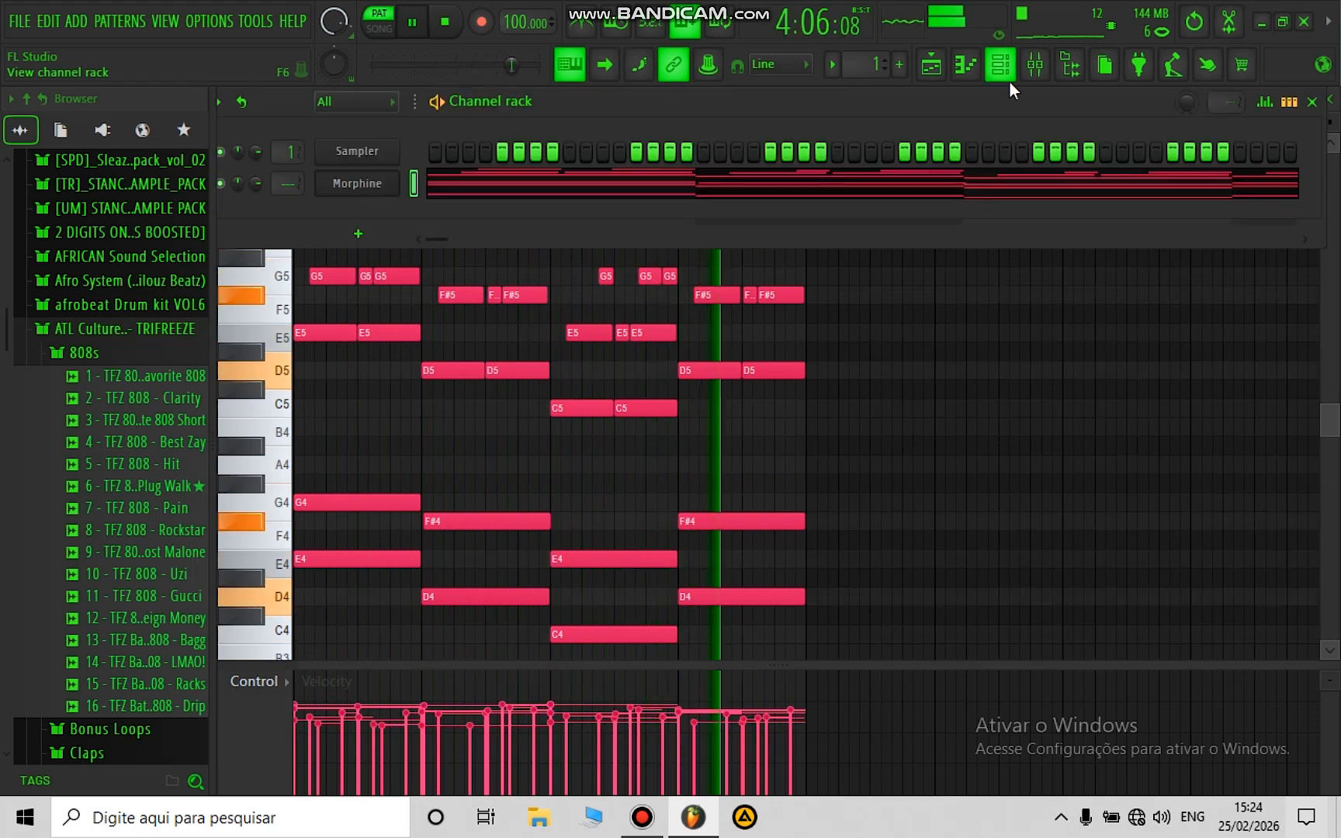
pyautogui.rightClick(354, 189)
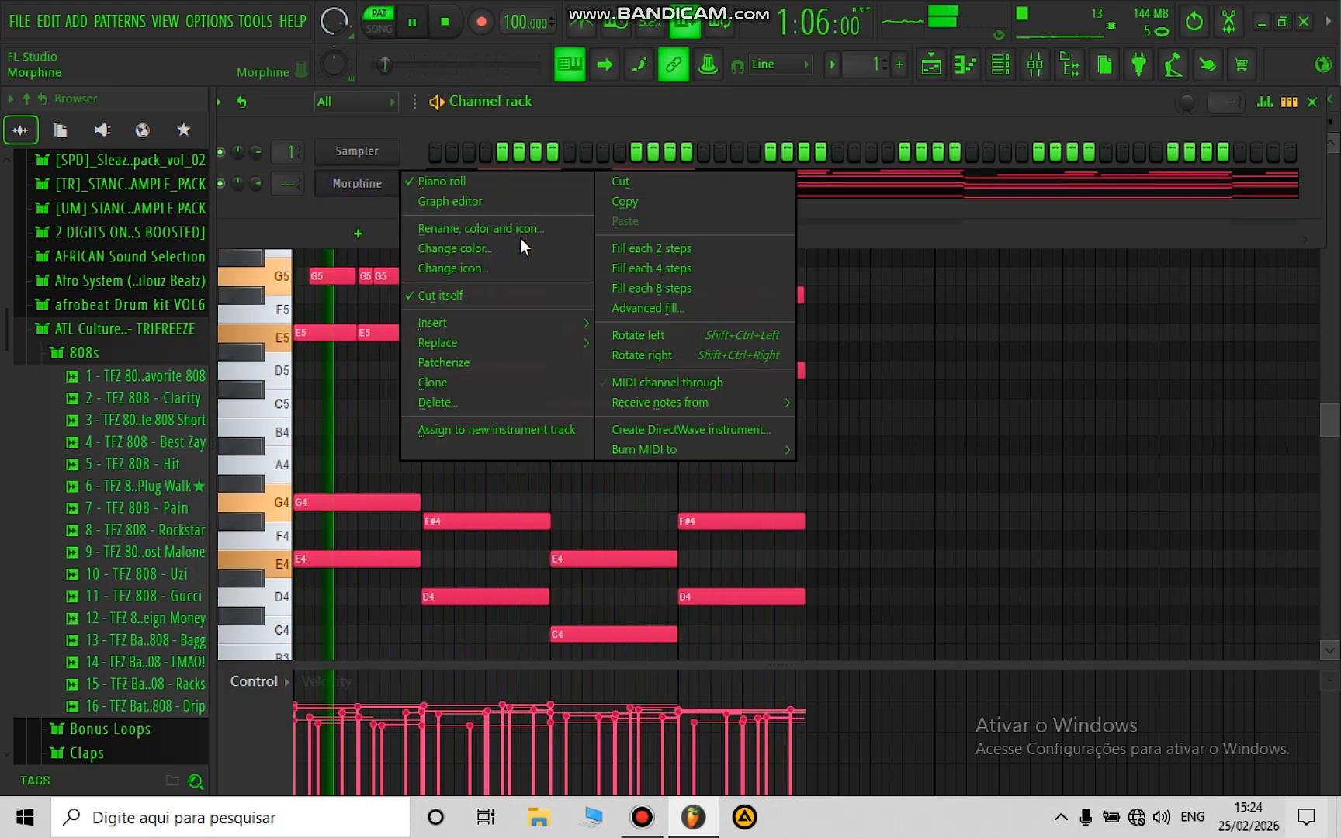
pyautogui.click(502, 390)
# Step: Load the STR Jazzy FG preset from the Strings bank into the cloned Morphine #2 instrument
pyautogui.click(456, 215)
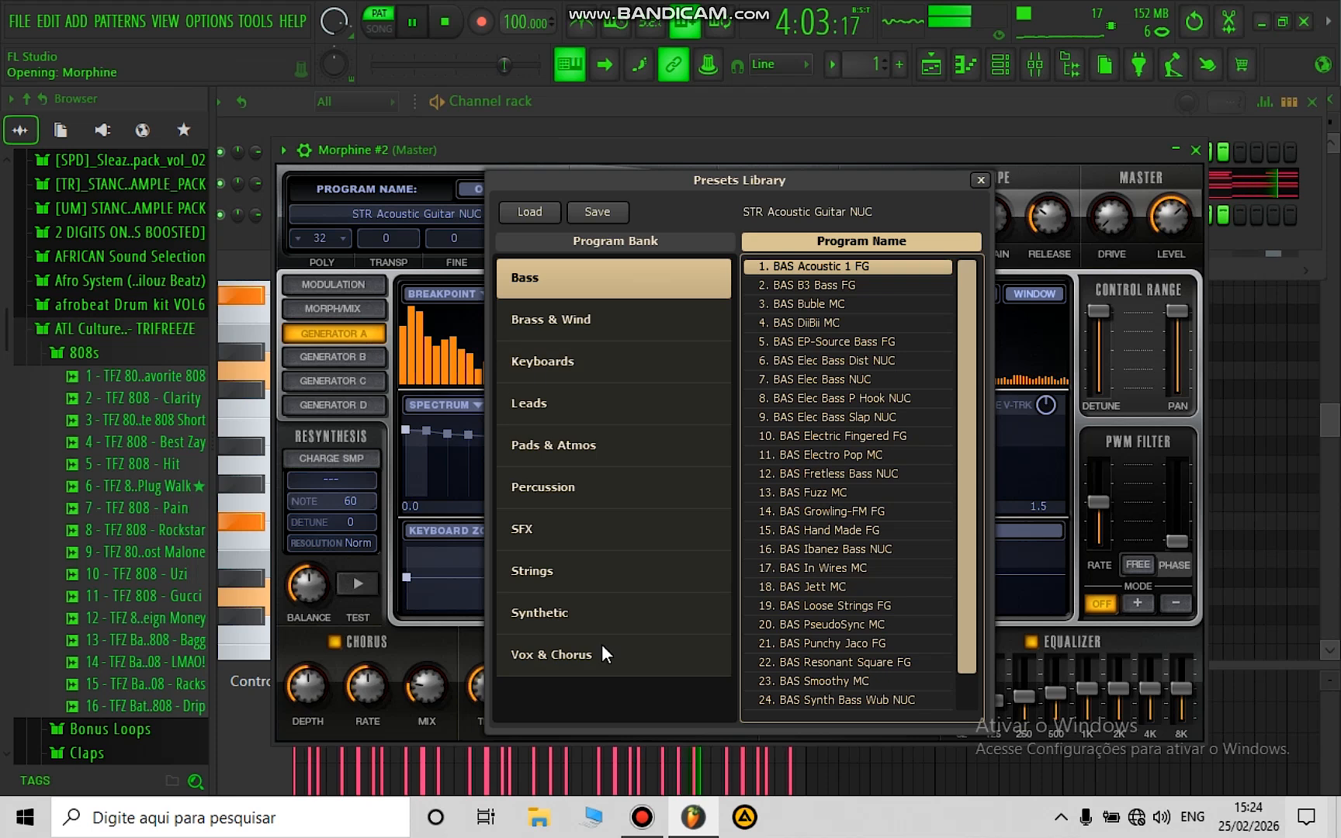
pyautogui.click(594, 578)
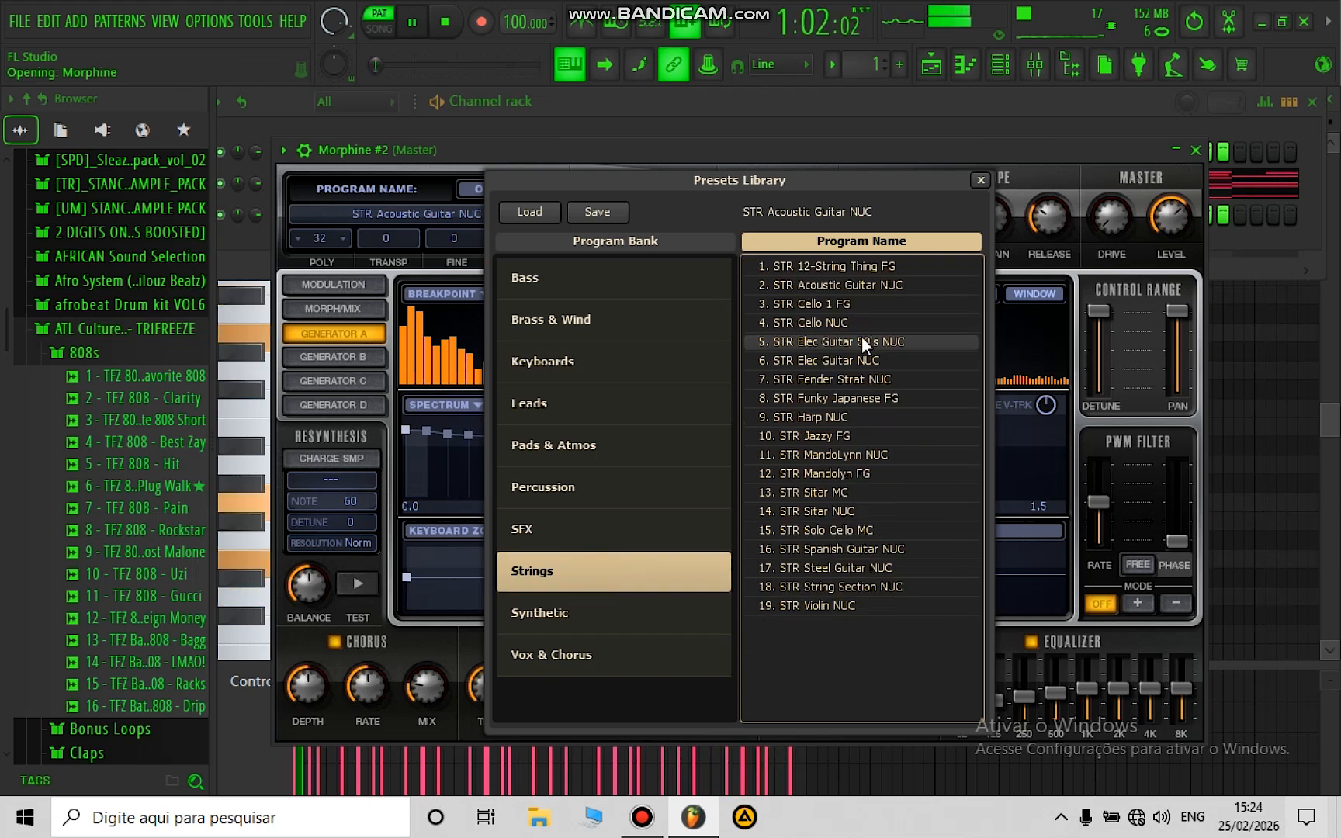
pyautogui.click(858, 436)
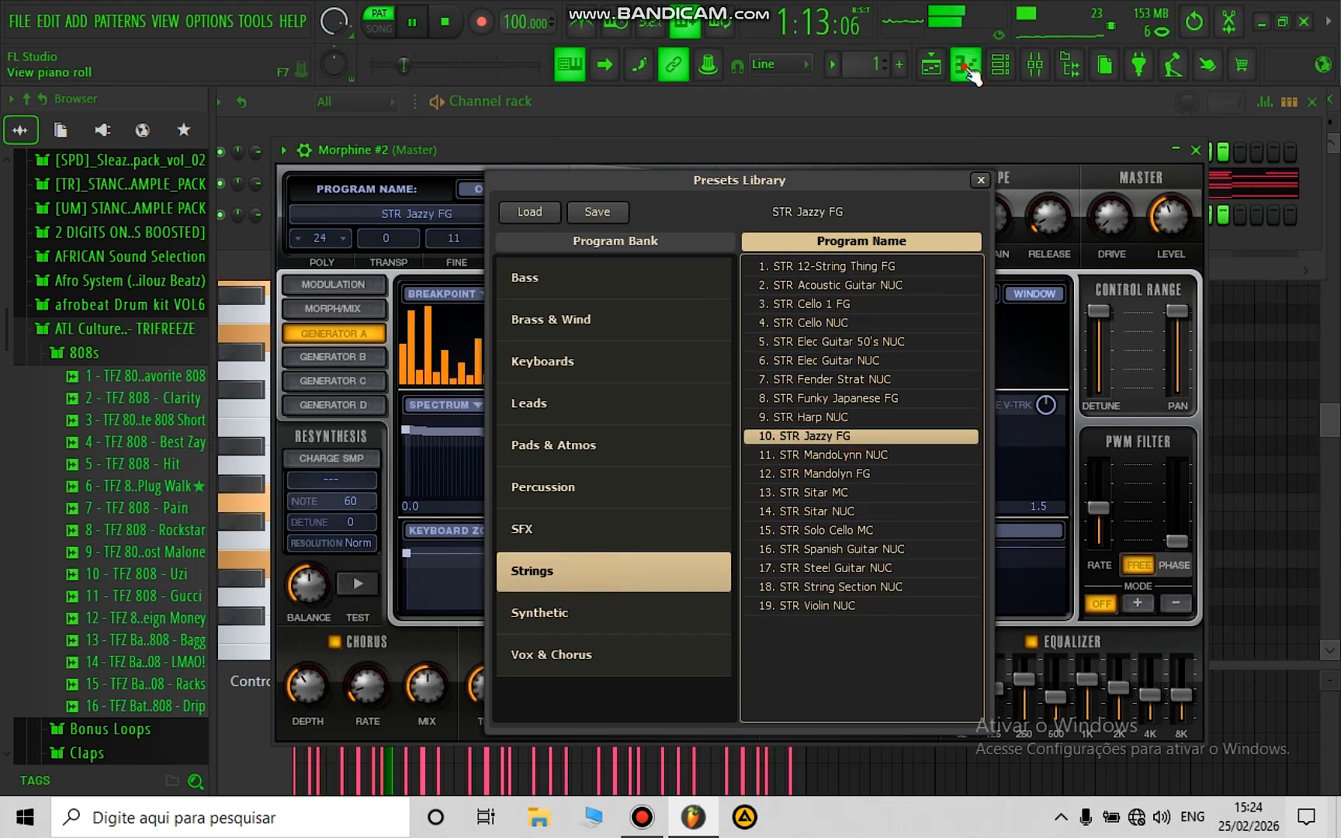
# Step: In Morphine #2's piano roll, add a B5 note at 1:07 and shorten it to two steps
pyautogui.press('F7')
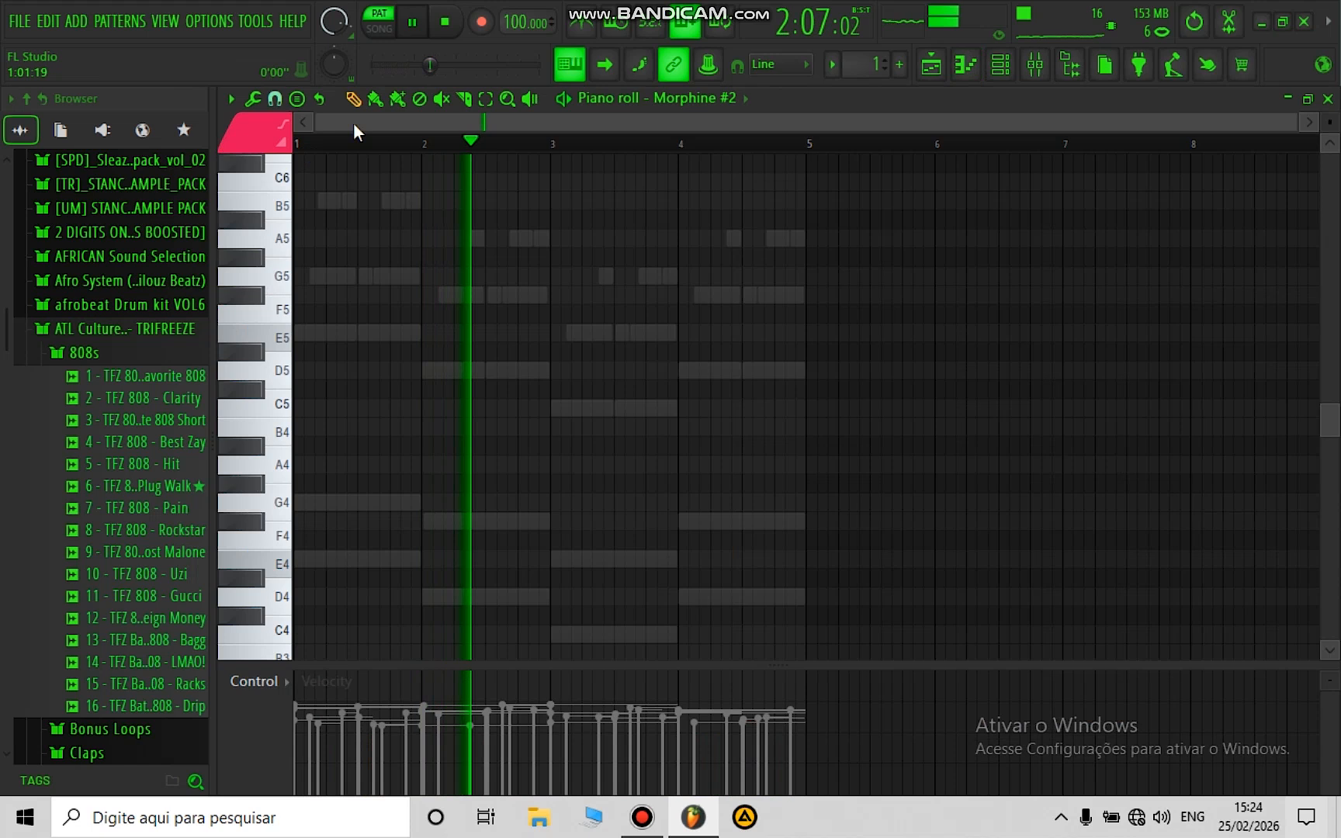
pyautogui.click(464, 200)
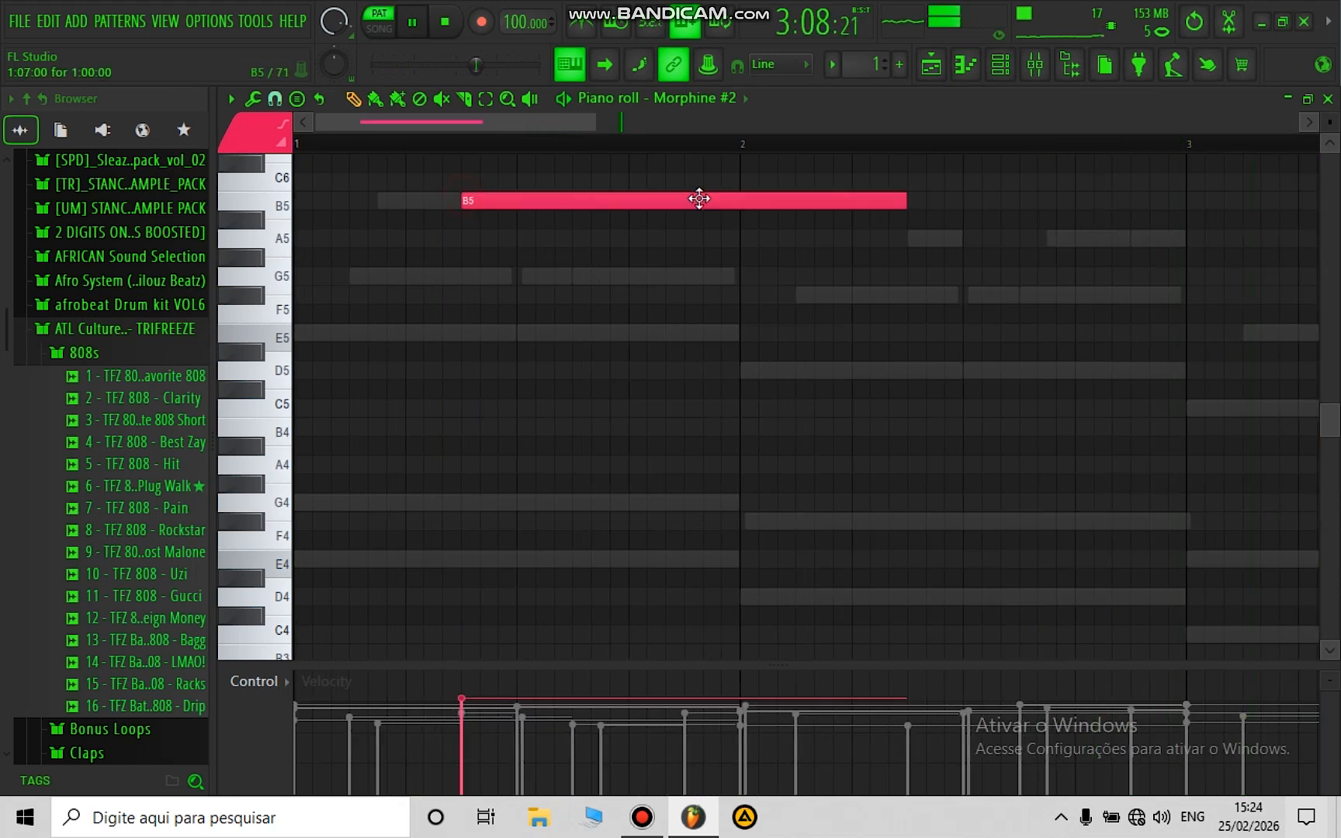
pyautogui.moveTo(902, 197); pyautogui.dragTo(481, 256)
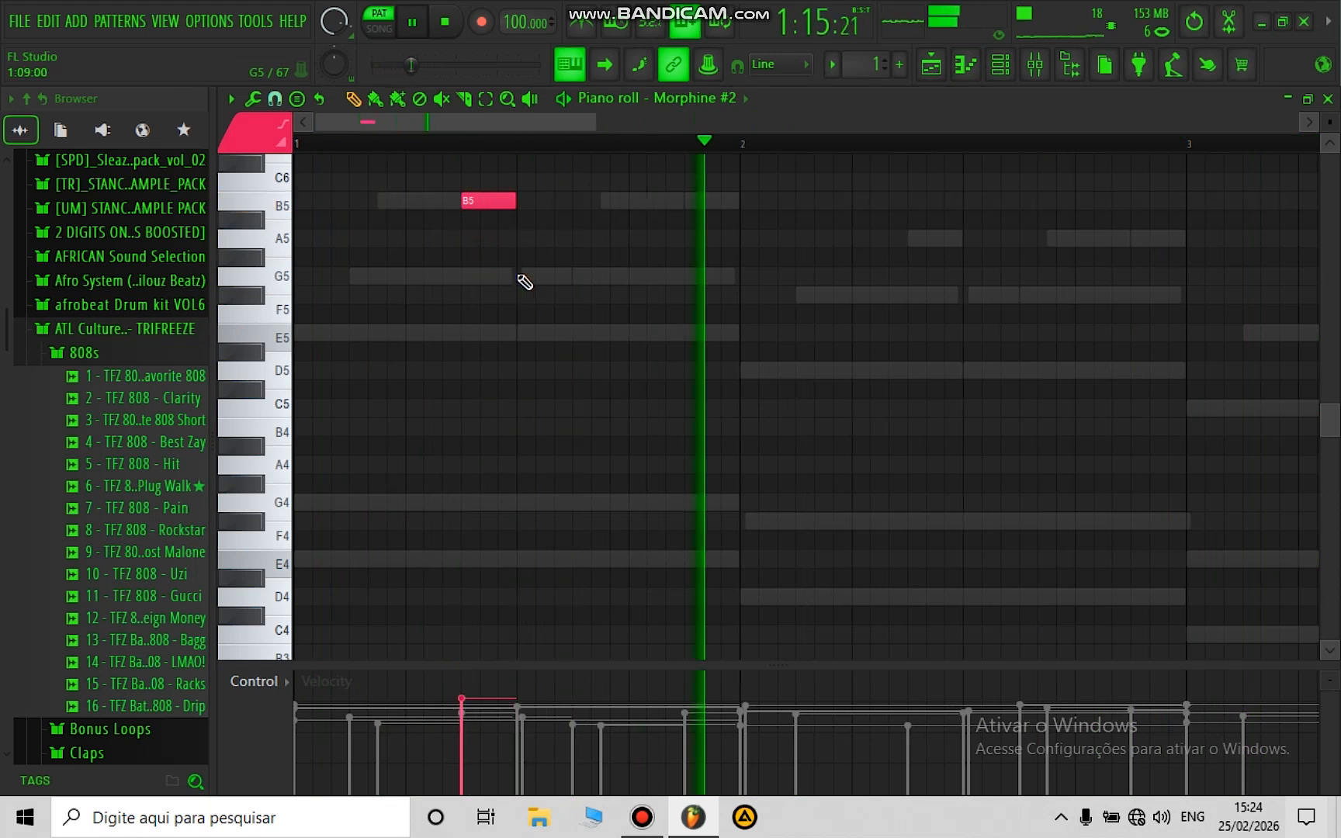
# Step: Add short E5 notes at 1:11 and 1:12, a four-step G5 at 1:13, and a short B5 just after 1:13
pyautogui.click(579, 333)
pyautogui.scroll(3, 655, 388)
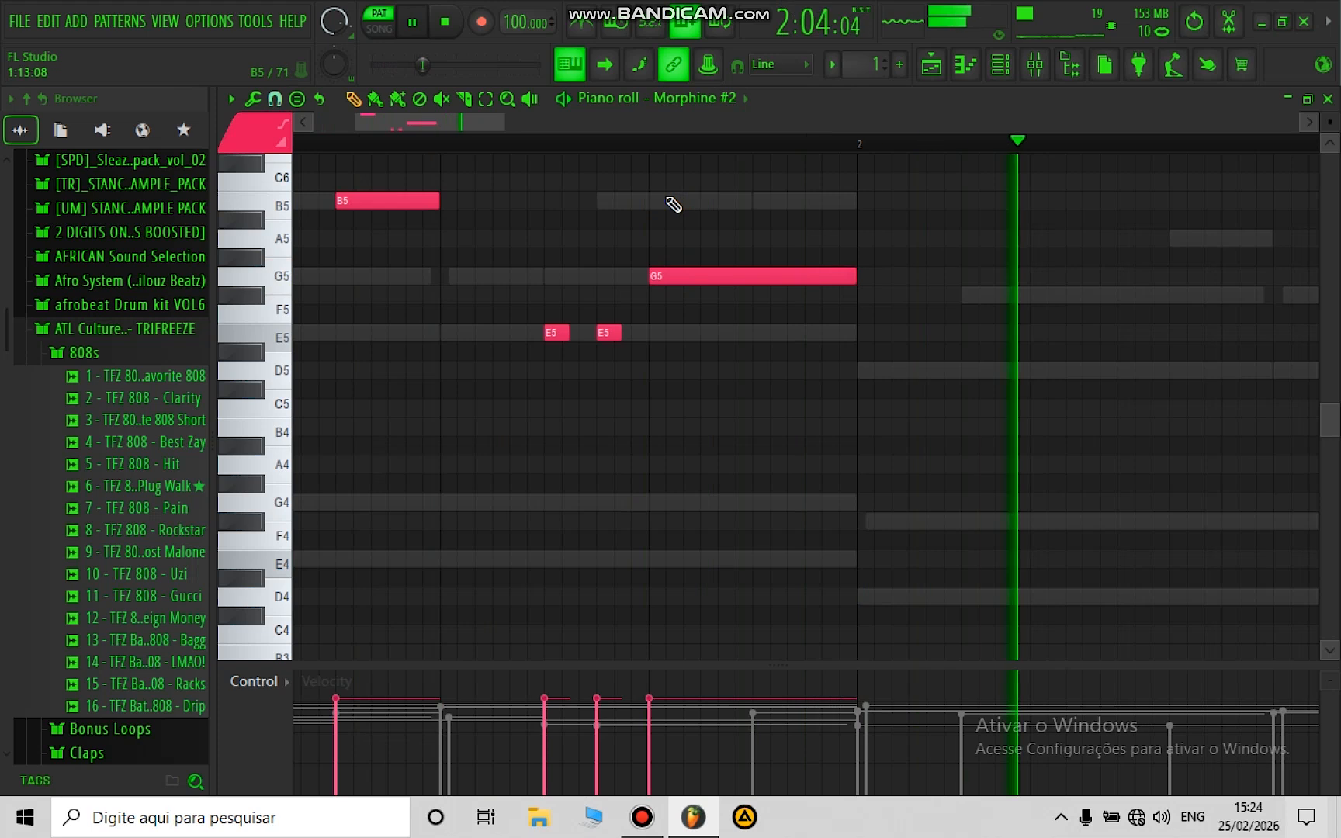
pyautogui.moveTo(673, 204); pyautogui.dragTo(839, 200)
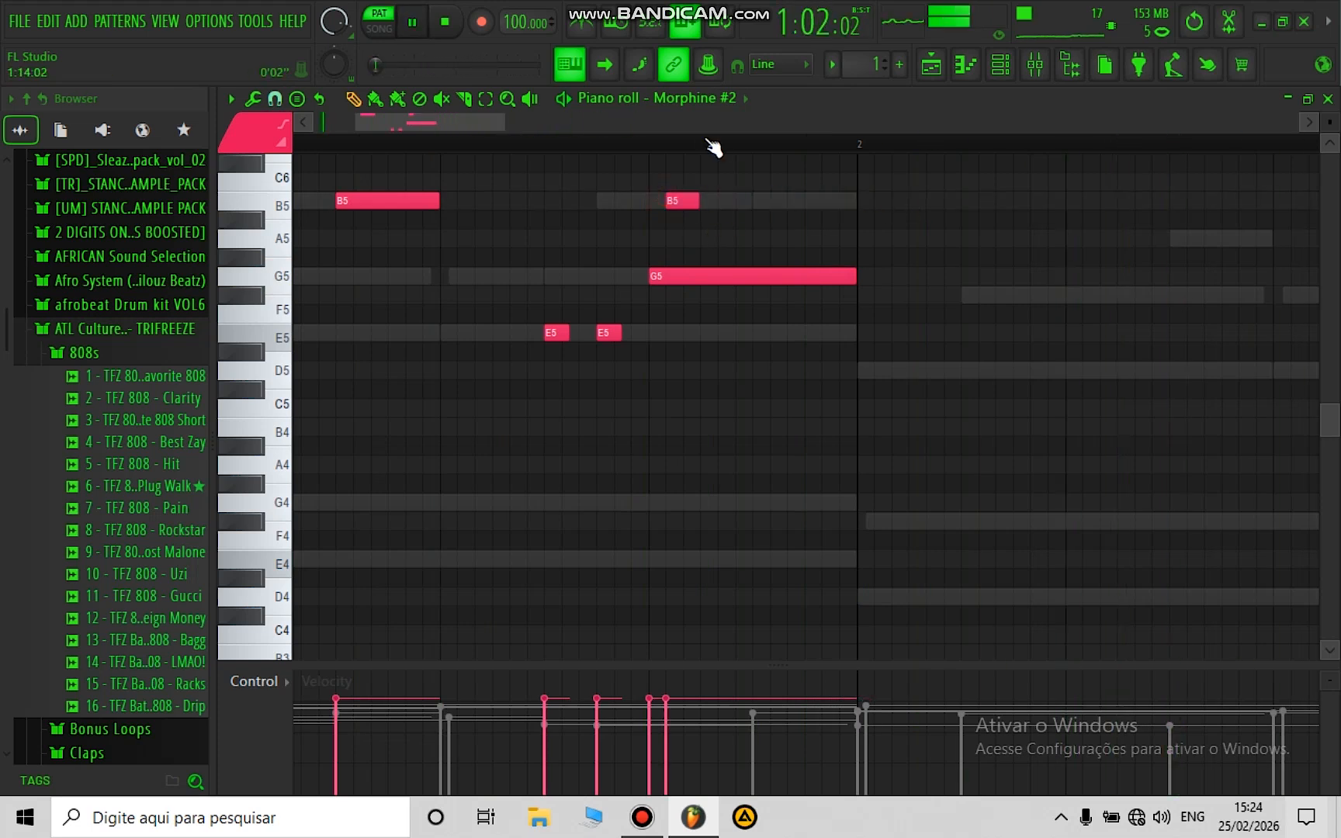
pyautogui.scroll(-3, 713, 146)
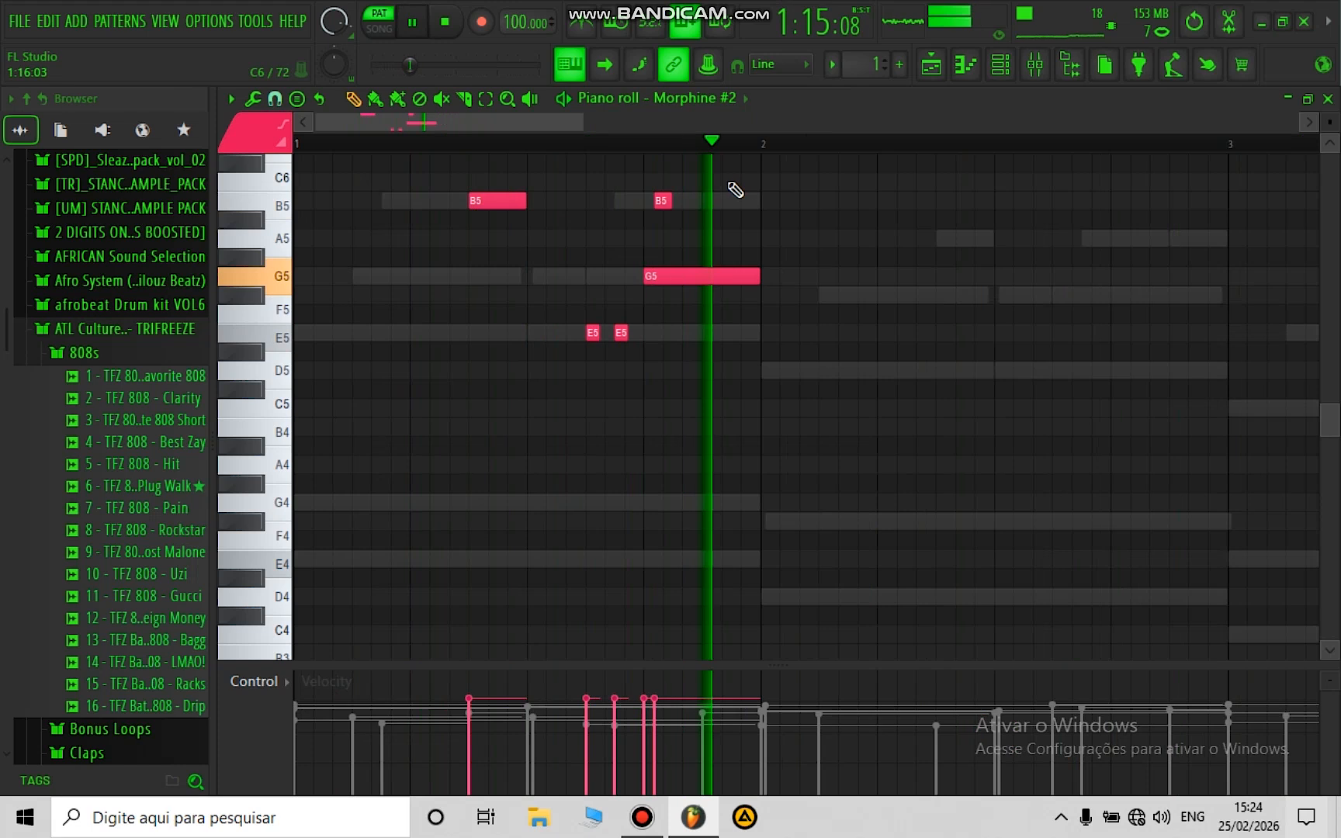
# Step: Finish the bar 1 phrase with a short B5 and a two-step E5 at 1:15, shortening the G5 to two steps
pyautogui.scroll(4, 709, 303)
pyautogui.scroll(-3, 700, 170)
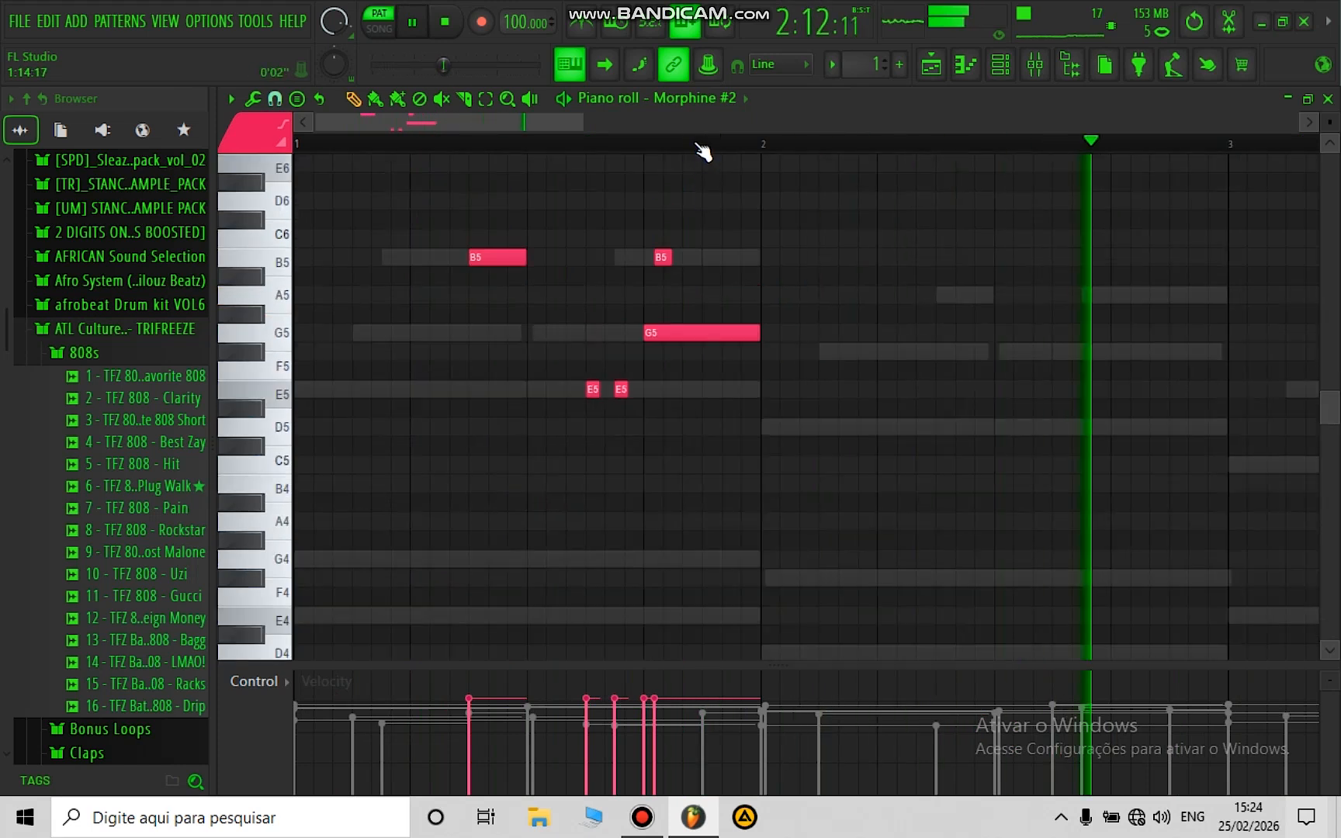
pyautogui.scroll(2, 702, 151)
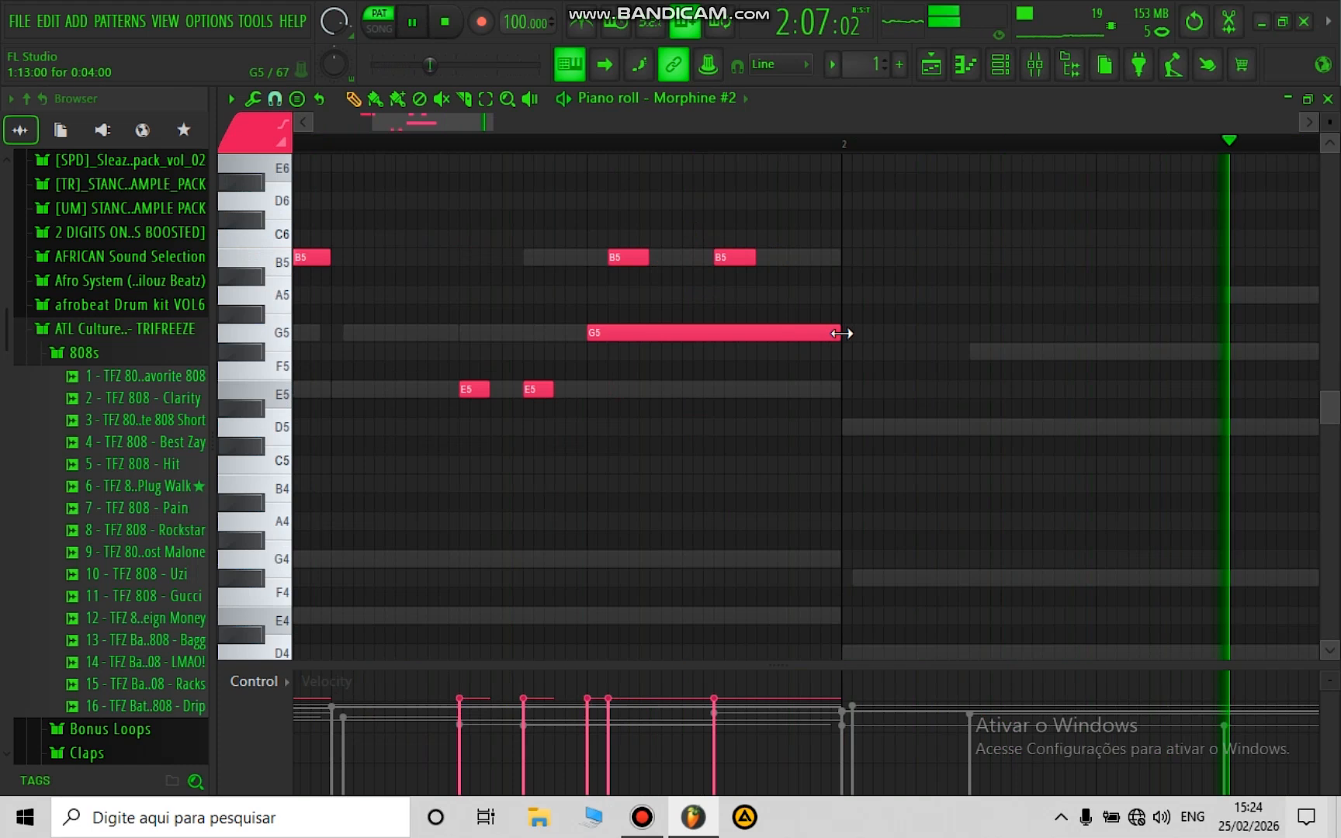
pyautogui.click(714, 389)
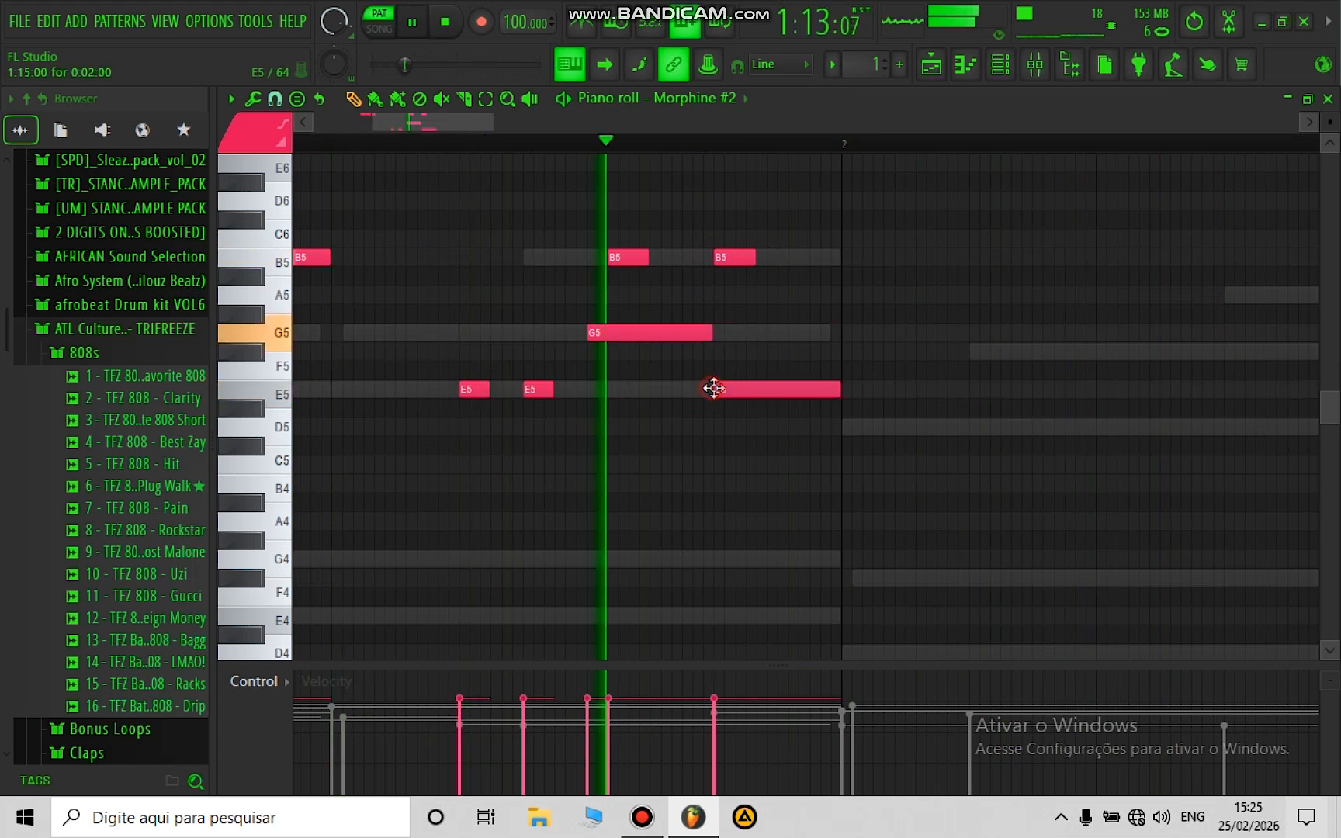
# Step: Turn the short B5 note at 1:15 into a slide note
pyautogui.doubleClick(746, 257)
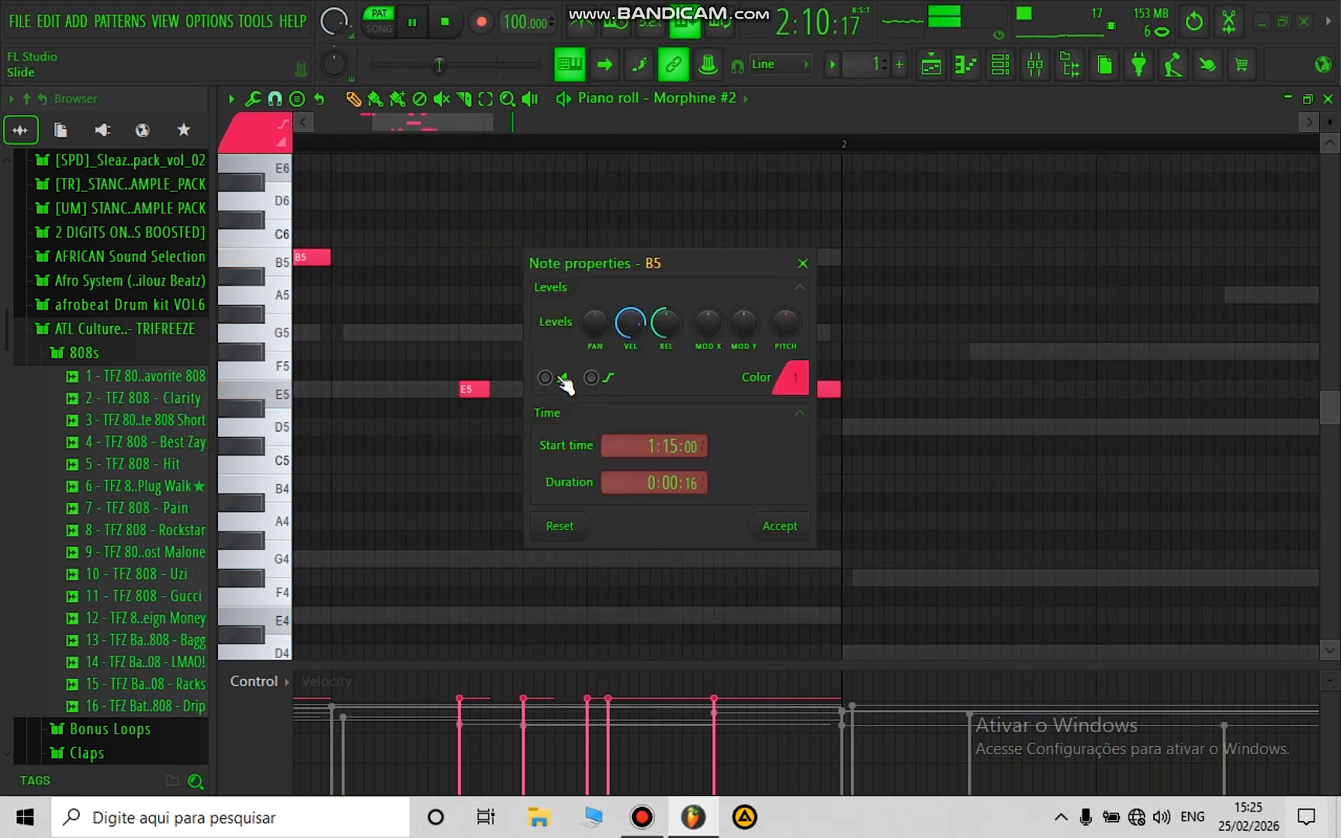
pyautogui.click(776, 526)
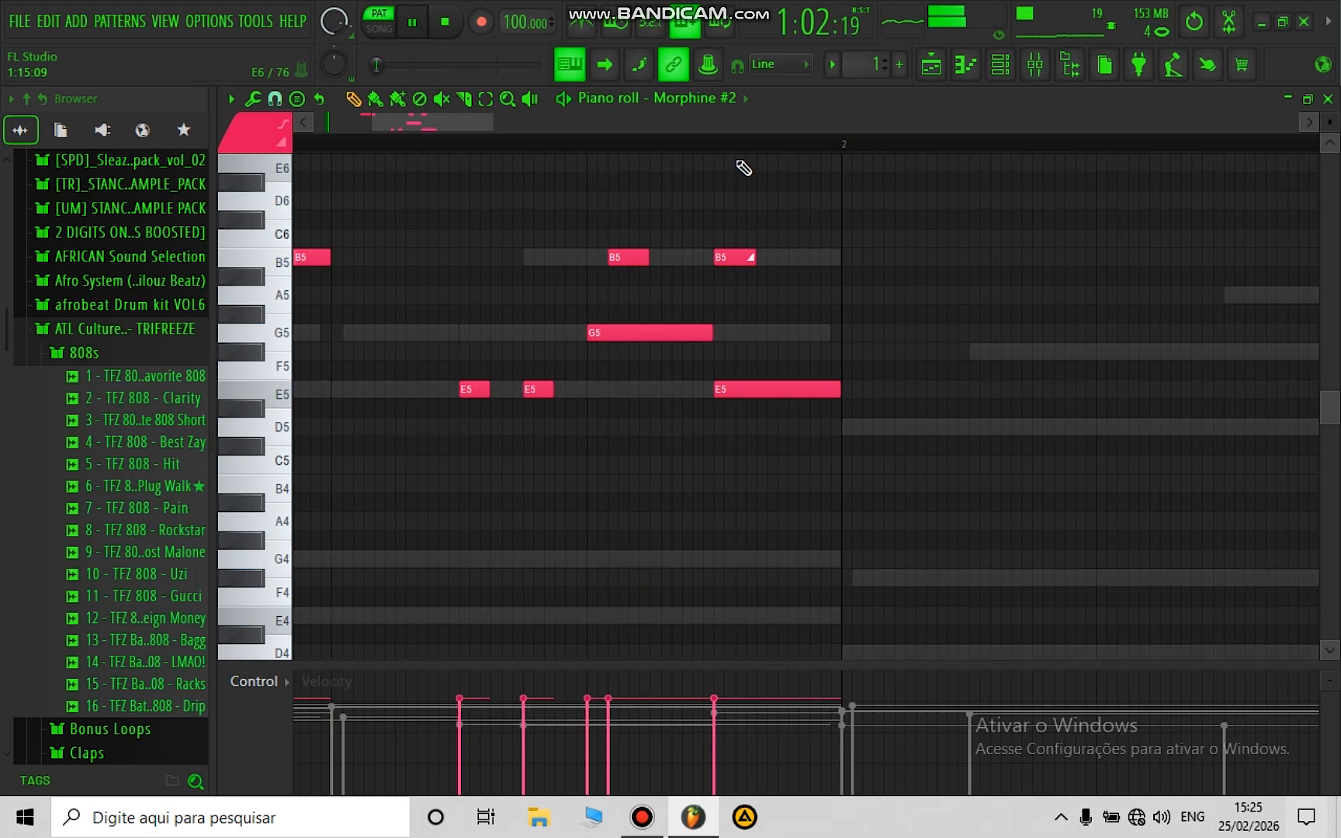
pyautogui.scroll(-2, 742, 159)
pyautogui.press('space')
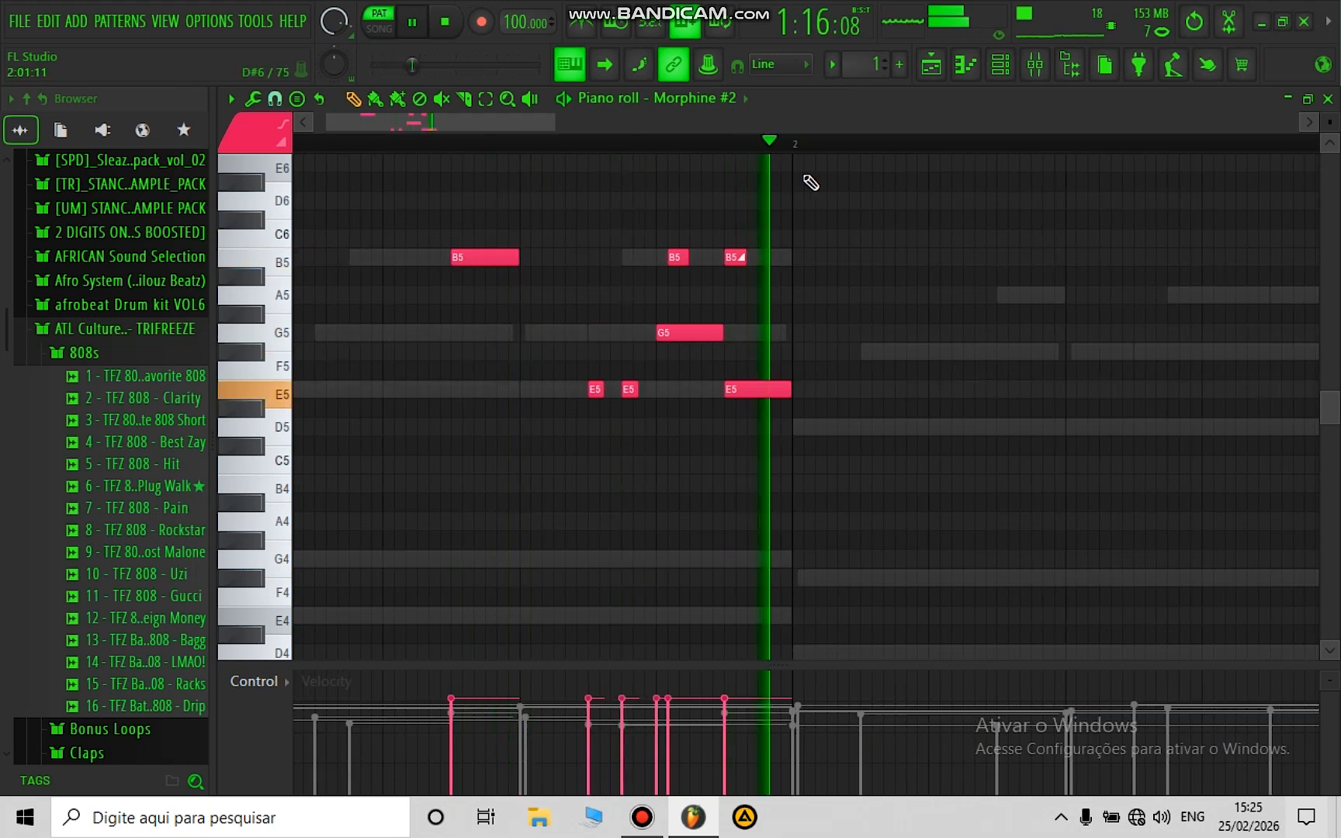
# Step: Copy the bar 1 phrase into bar 2 on A5, F#5 and D5, raising the copied F5 to F#5
pyautogui.scroll(-1, 703, 155)
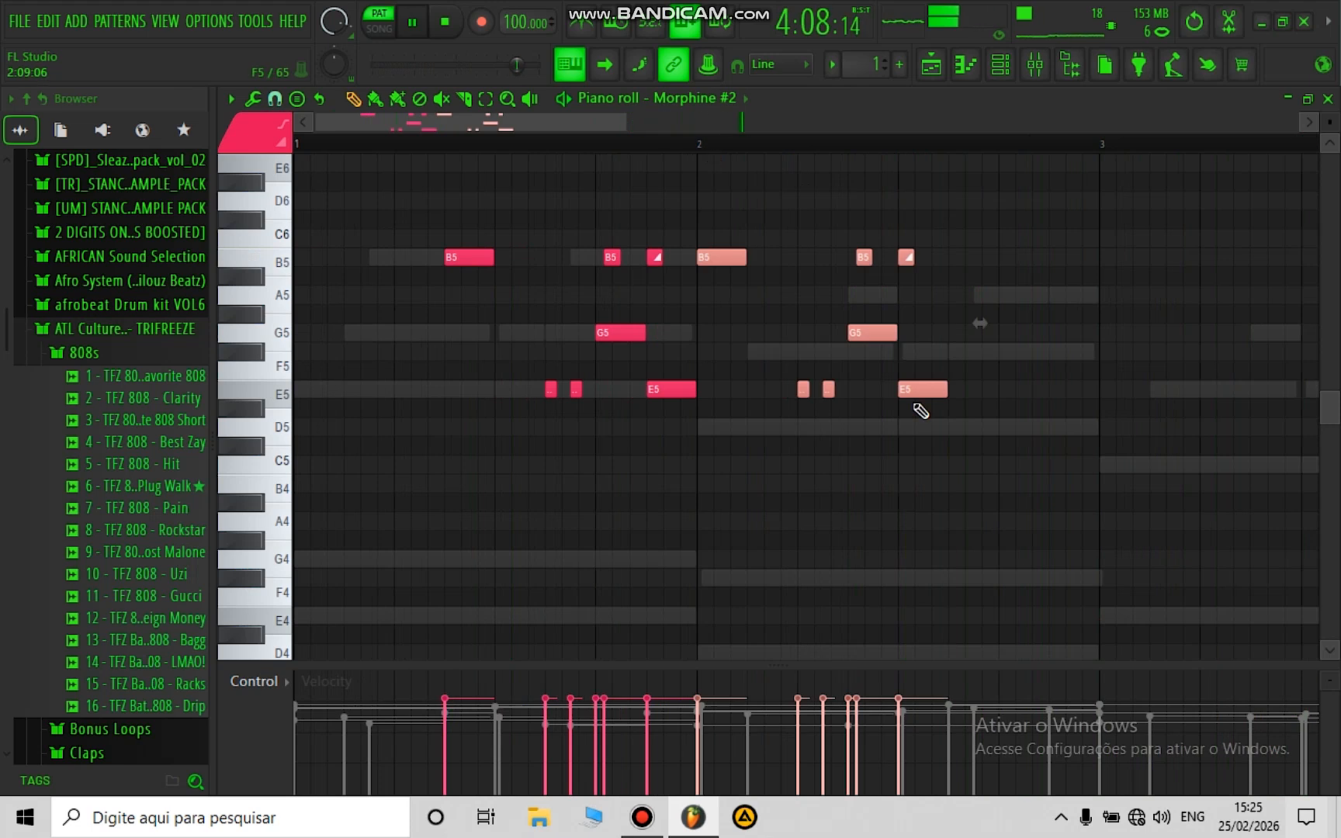
pyautogui.moveTo(913, 392); pyautogui.dragTo(1064, 429)
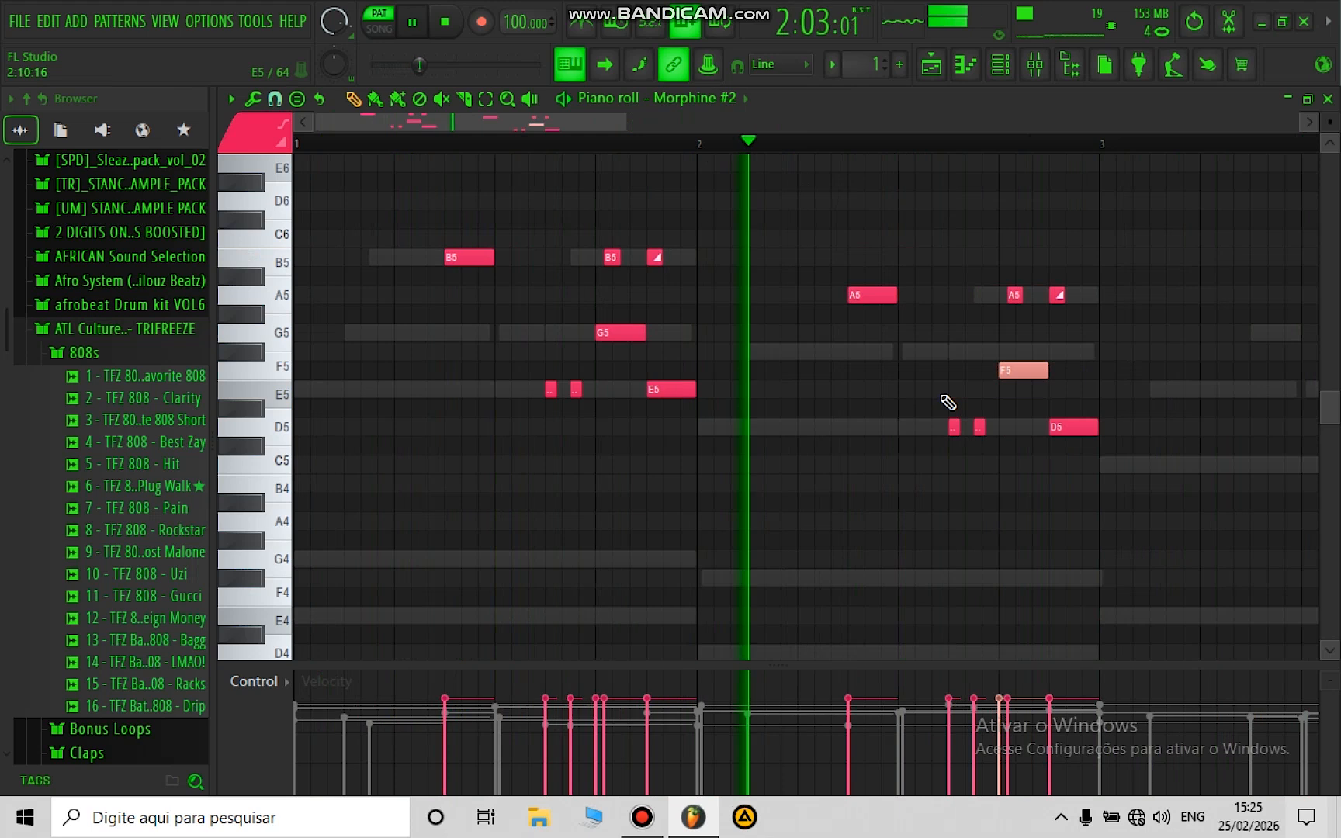
pyautogui.hotkey('shift', 'Up')
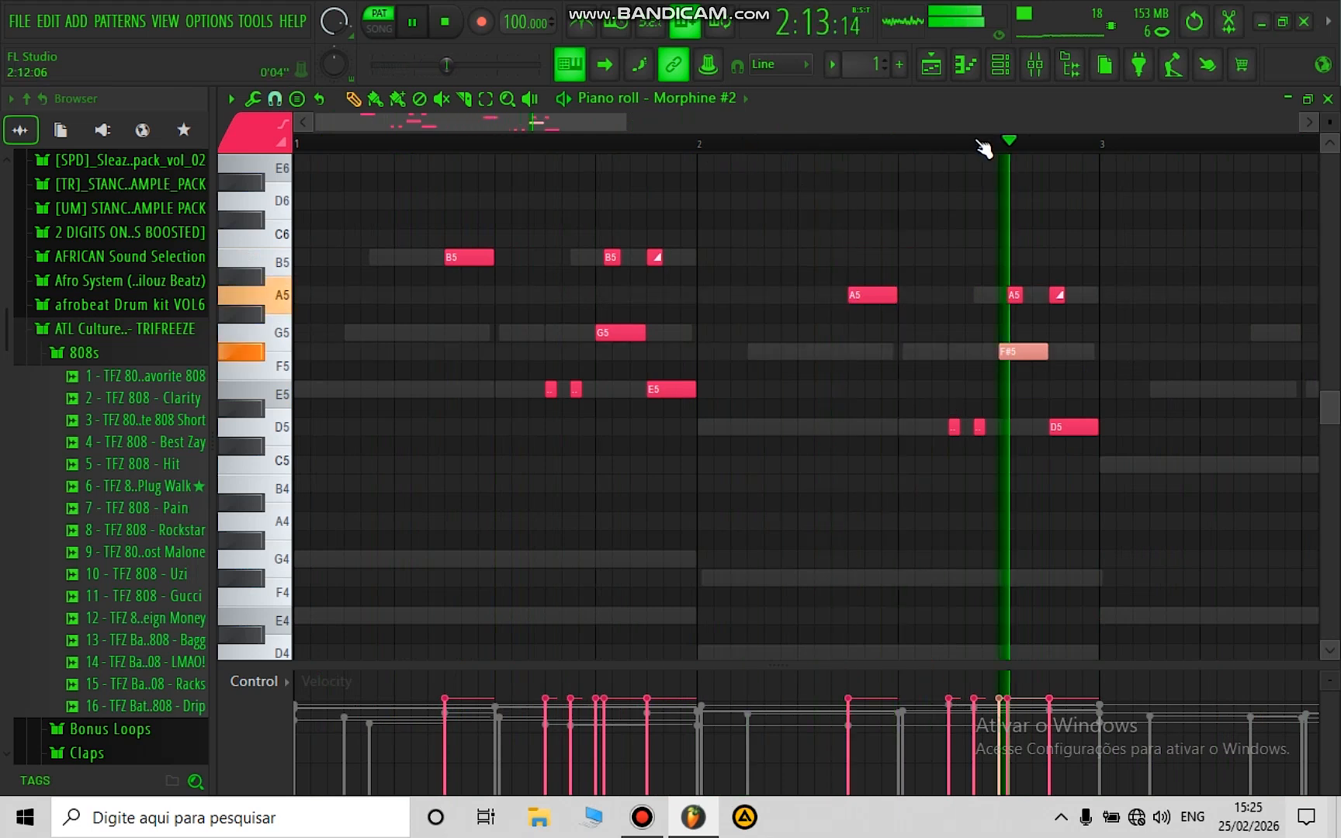
# Step: Copy the bar 2 phrase into bar 3, lowered to G5, E5 and C5
pyautogui.scroll(-2, 983, 143)
pyautogui.moveTo(672, 471); pyautogui.dragTo(916, 250)
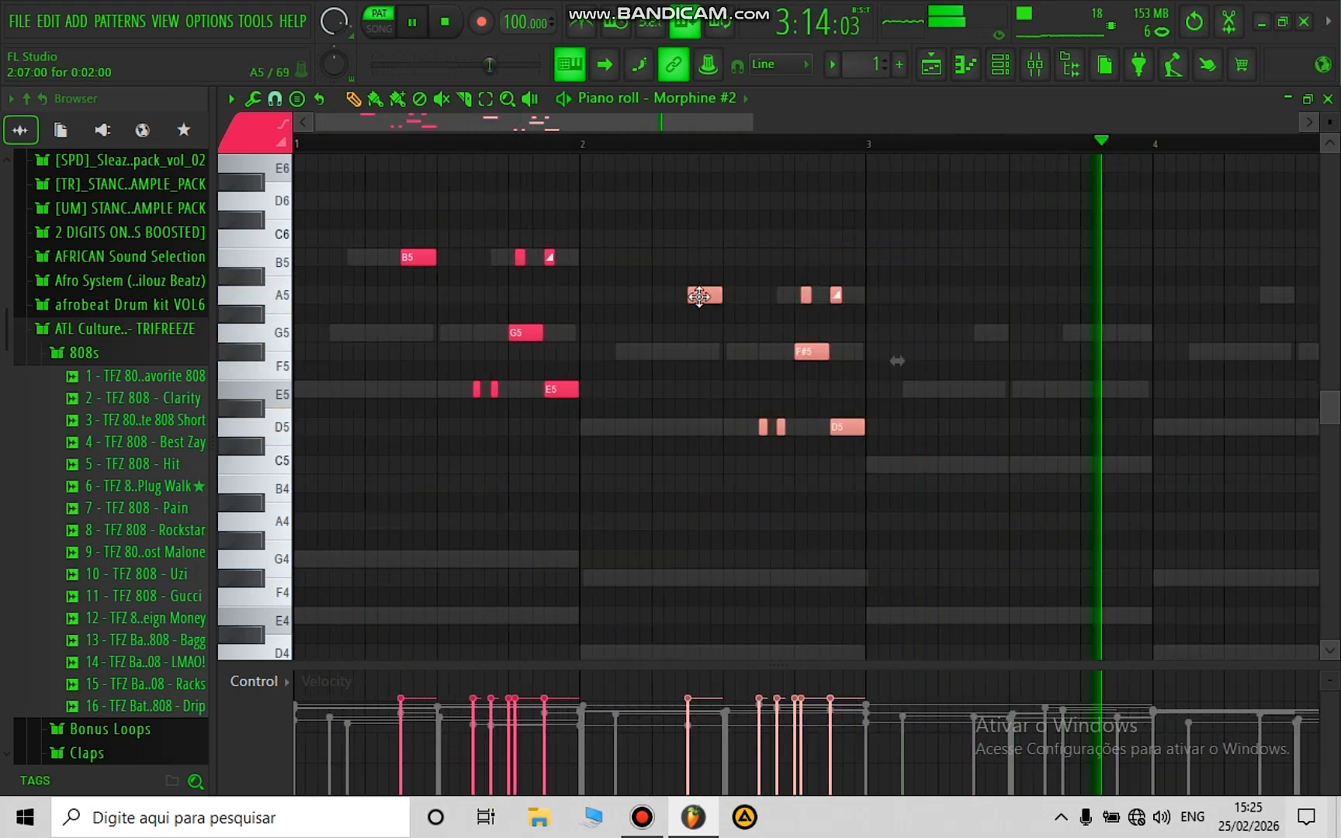
pyautogui.moveTo(699, 296); pyautogui.dragTo(984, 342)
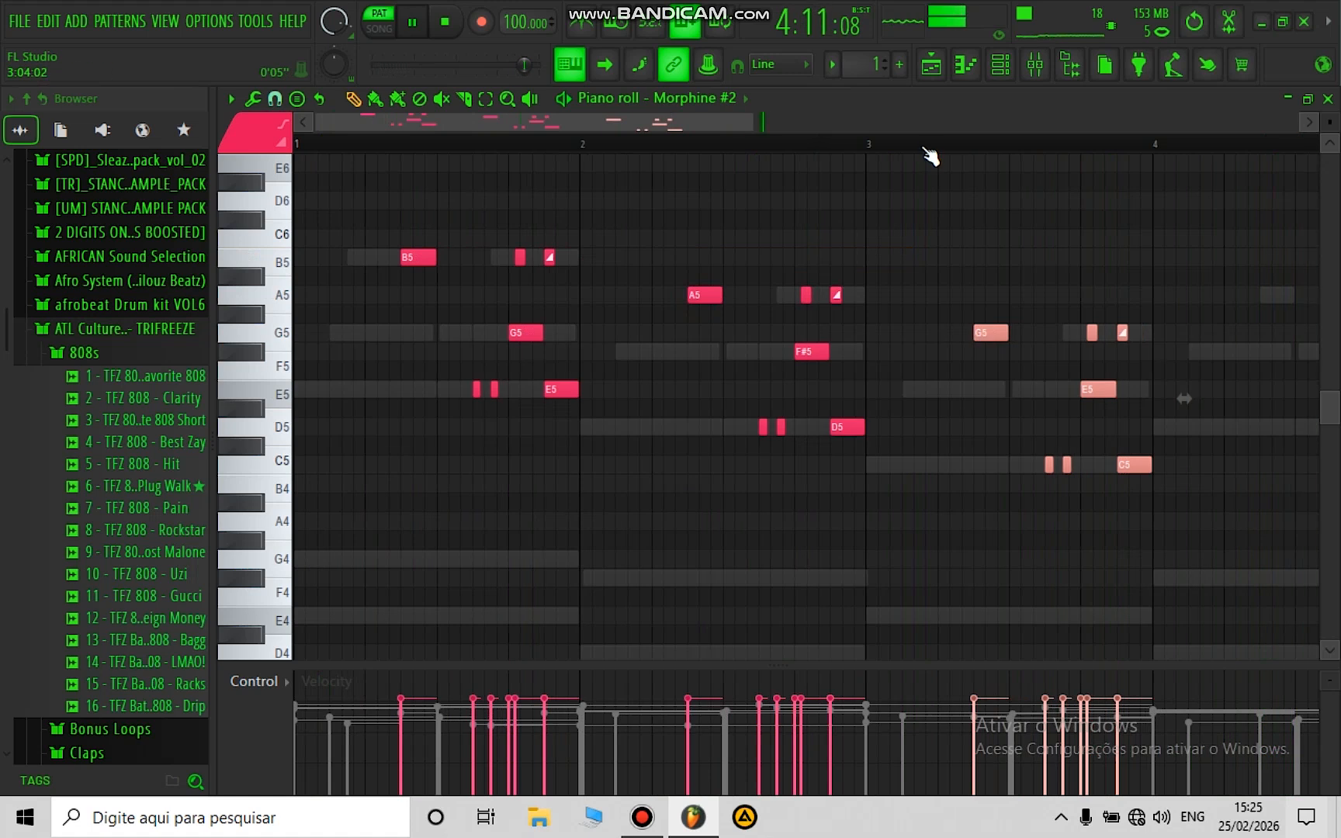
# Step: Copy the phrase into bar 4 on A5, F#5 and D5, ending at the start of bar 5
pyautogui.scroll(-2, 924, 143)
pyautogui.moveTo(728, 332); pyautogui.dragTo(930, 288)
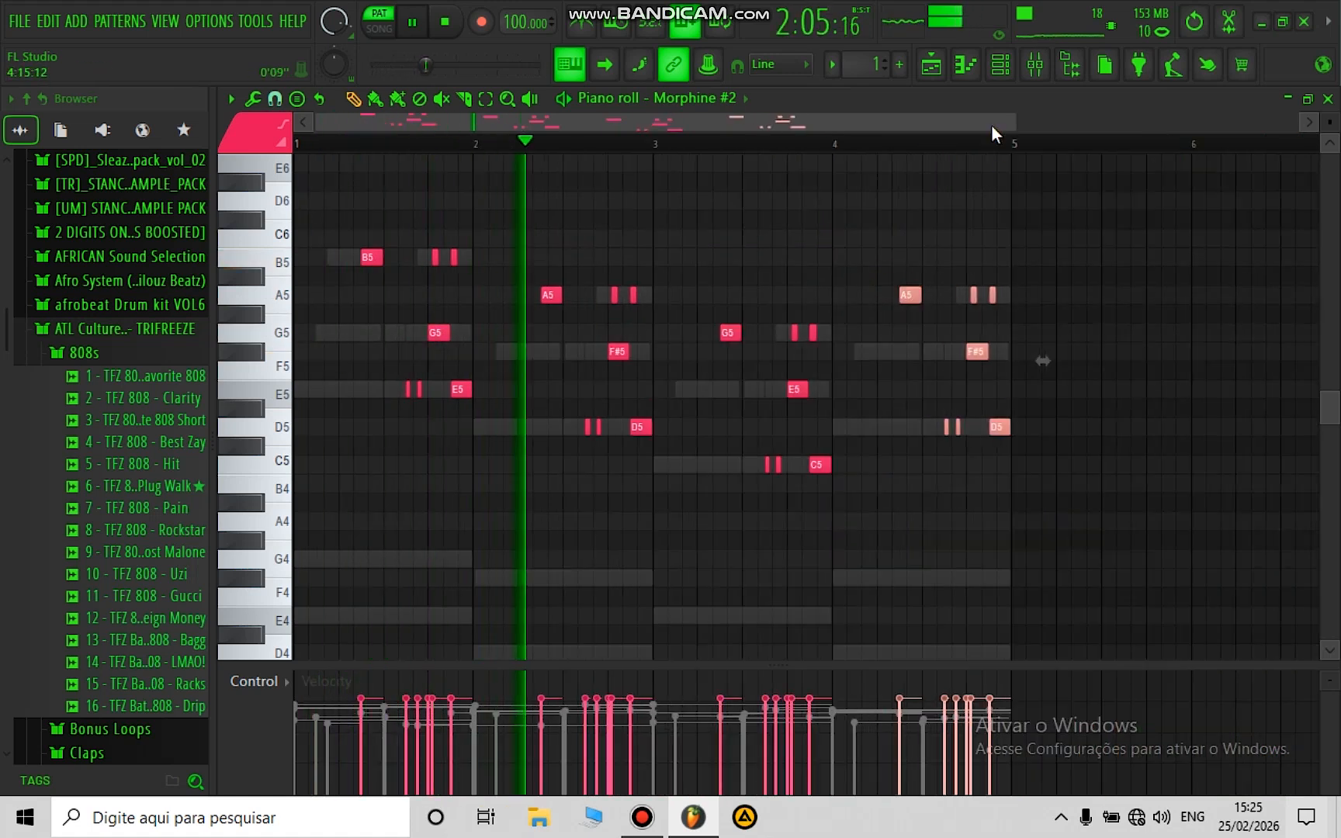
pyautogui.scroll(4, 1007, 156)
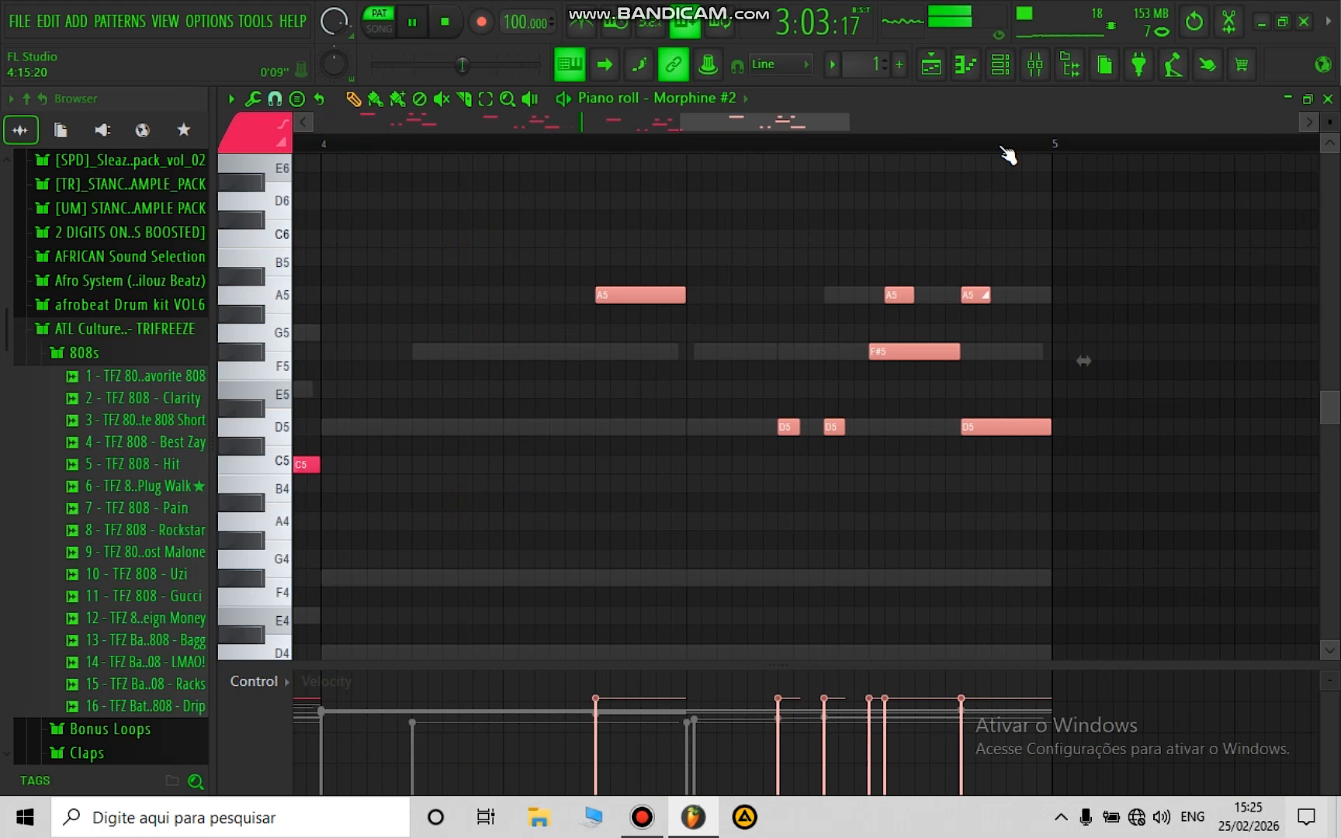
pyautogui.scroll(-4, 1007, 155)
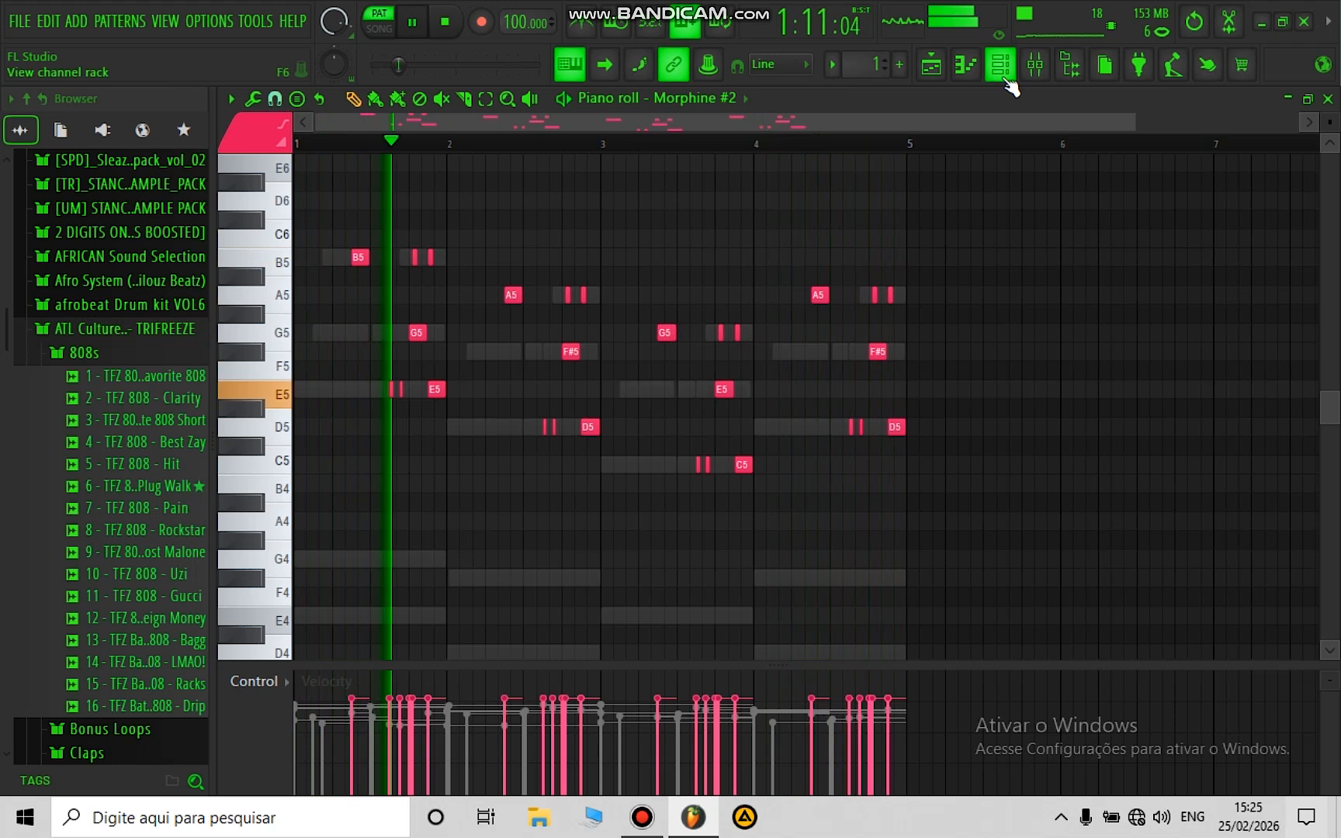
# Step: Clone the Morphine #2 channel and open the piano roll of the new Morphine #3
pyautogui.press('F6')
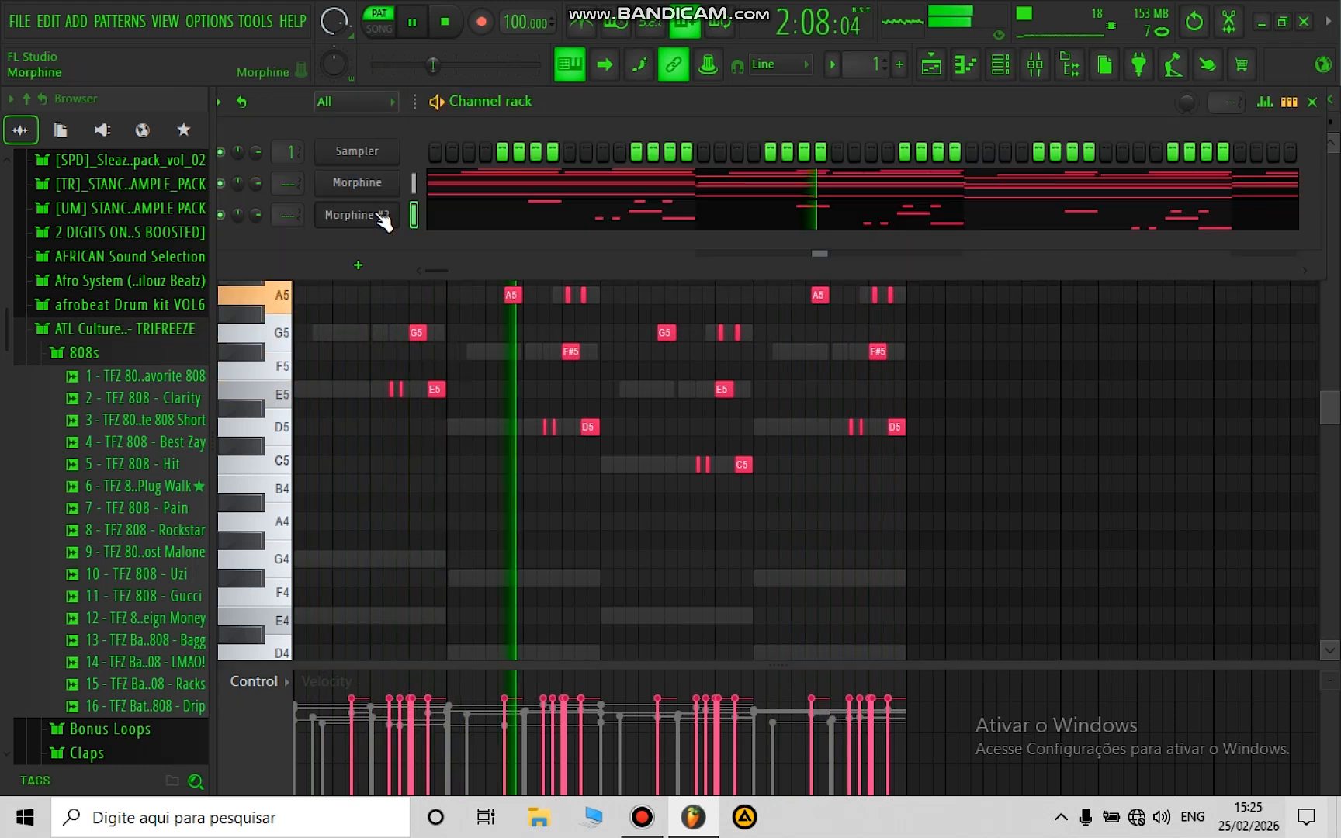
pyautogui.rightClick(398, 209)
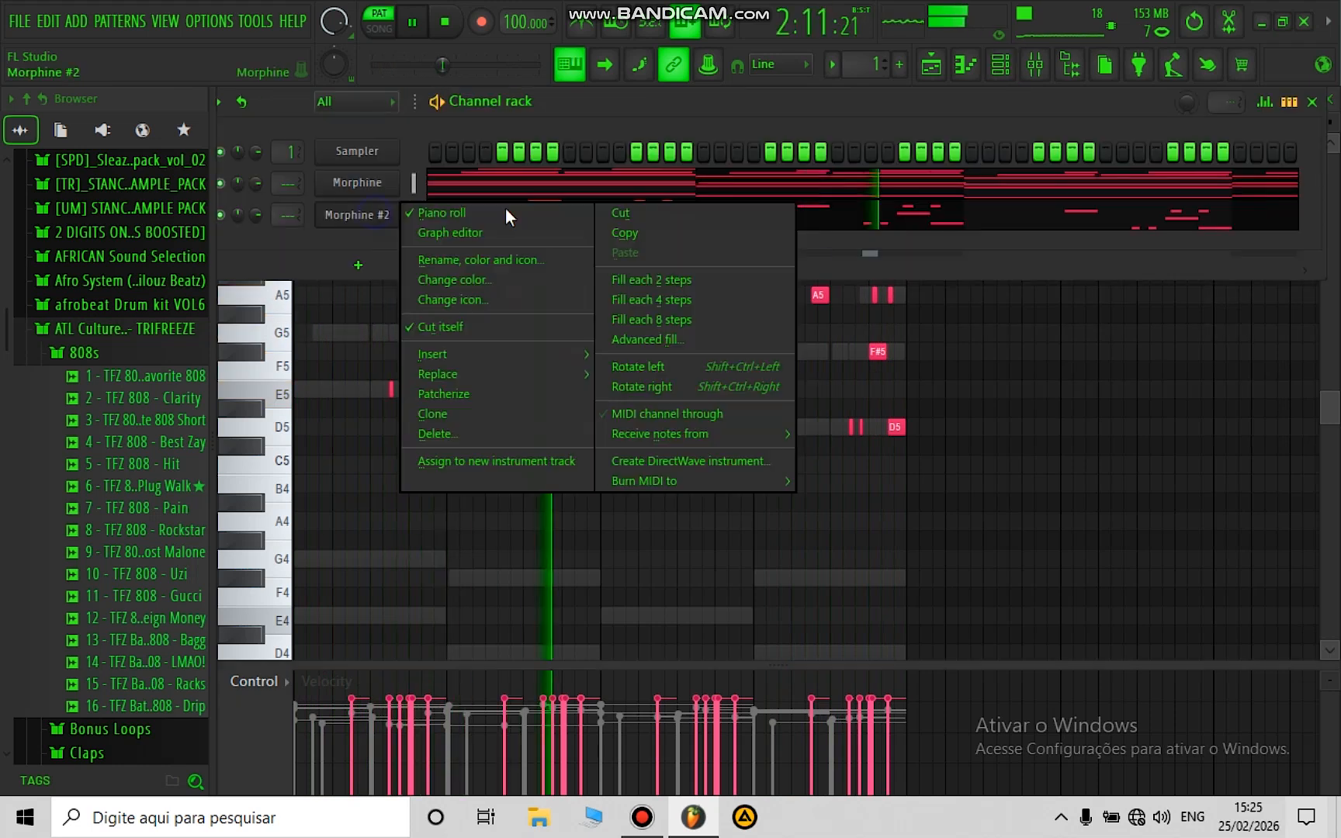
pyautogui.click(491, 417)
pyautogui.click(428, 241)
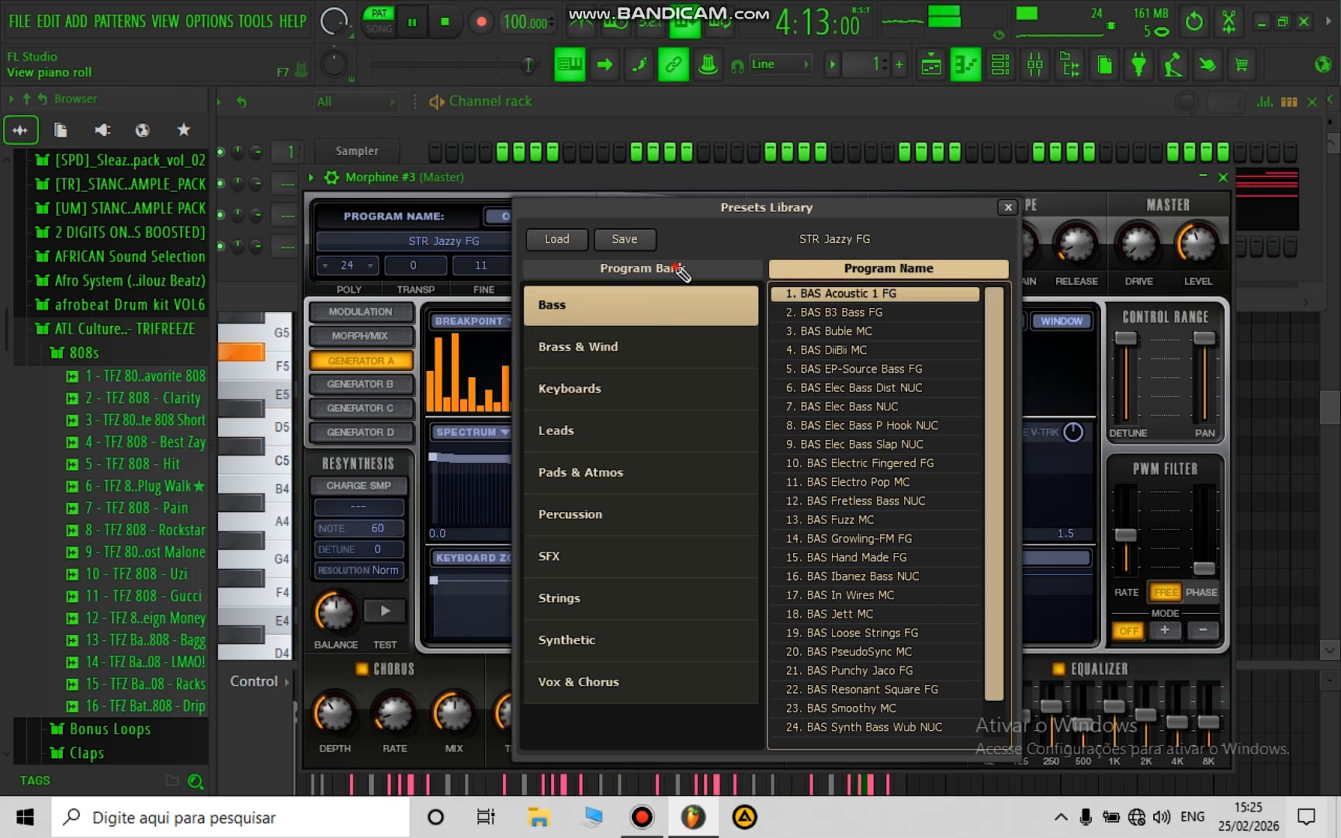
pyautogui.press('F7')
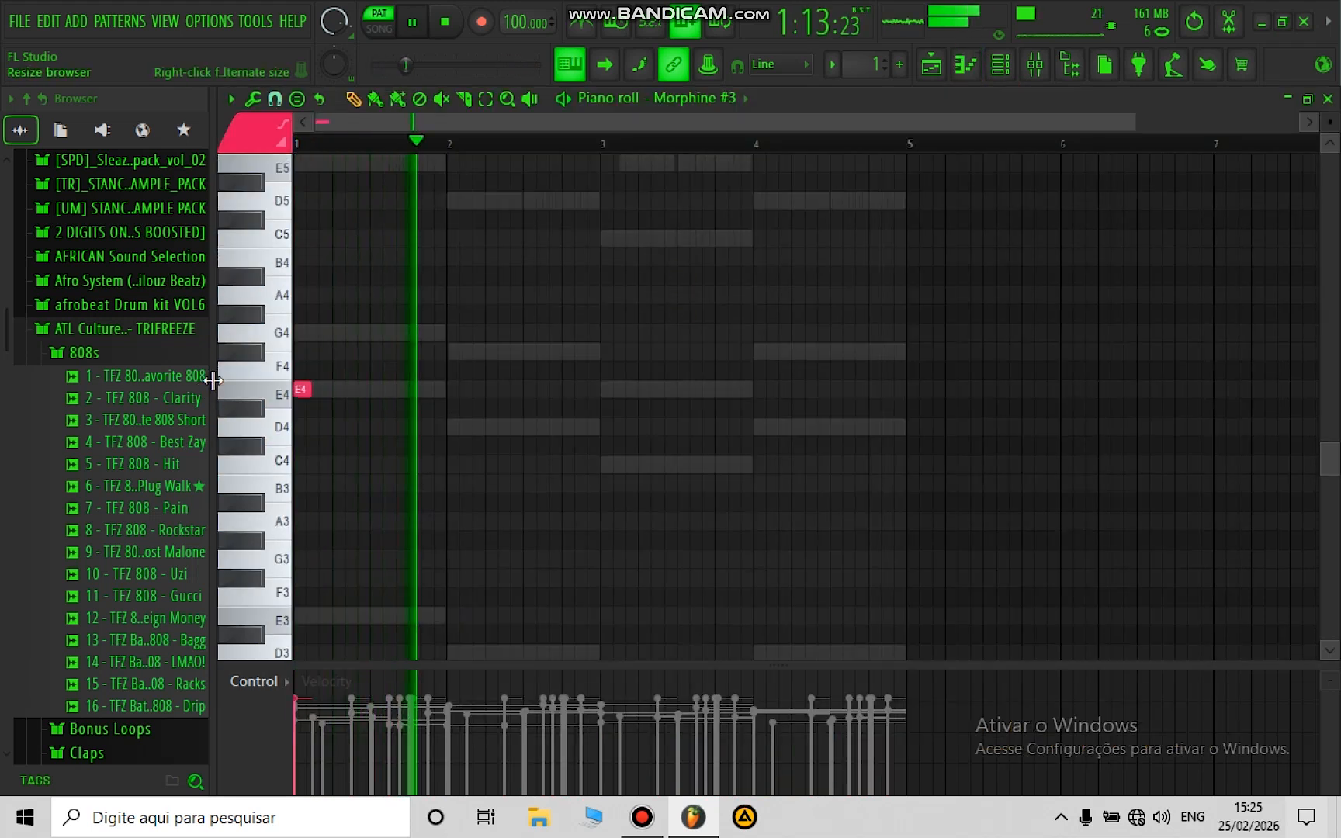
# Step: Build a line of one-bar notes E4, D4, C4 and D4 across the four bars of Morphine #3
pyautogui.hotkey('ctrl', 'l')
pyautogui.hotkey('ctrl', 'b')
pyautogui.hotkey('shift', 'Down')
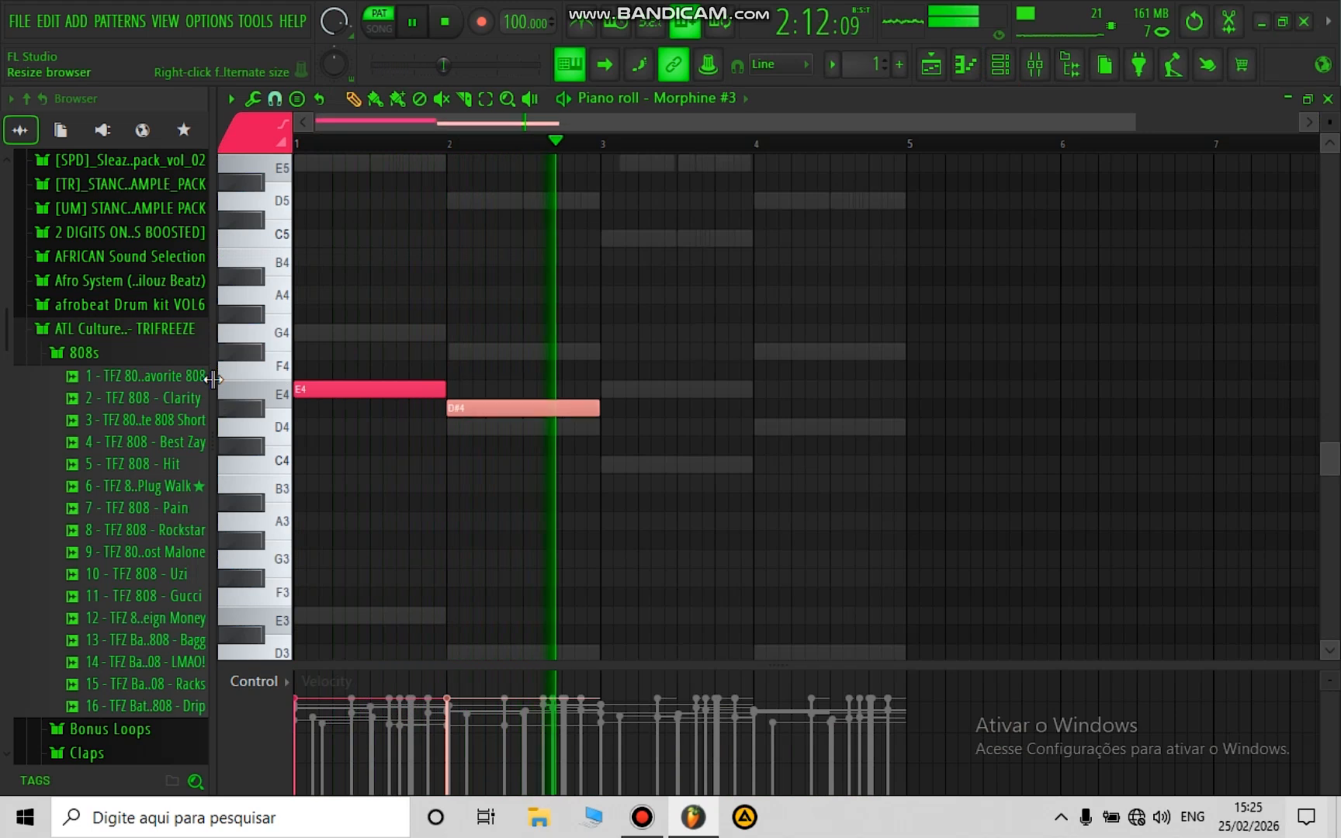
pyautogui.hotkey('shift', 'Down')
pyautogui.hotkey('ctrl', 'b')
pyautogui.hotkey('shift', 'Down')
pyautogui.hotkey('shift', 'Down')
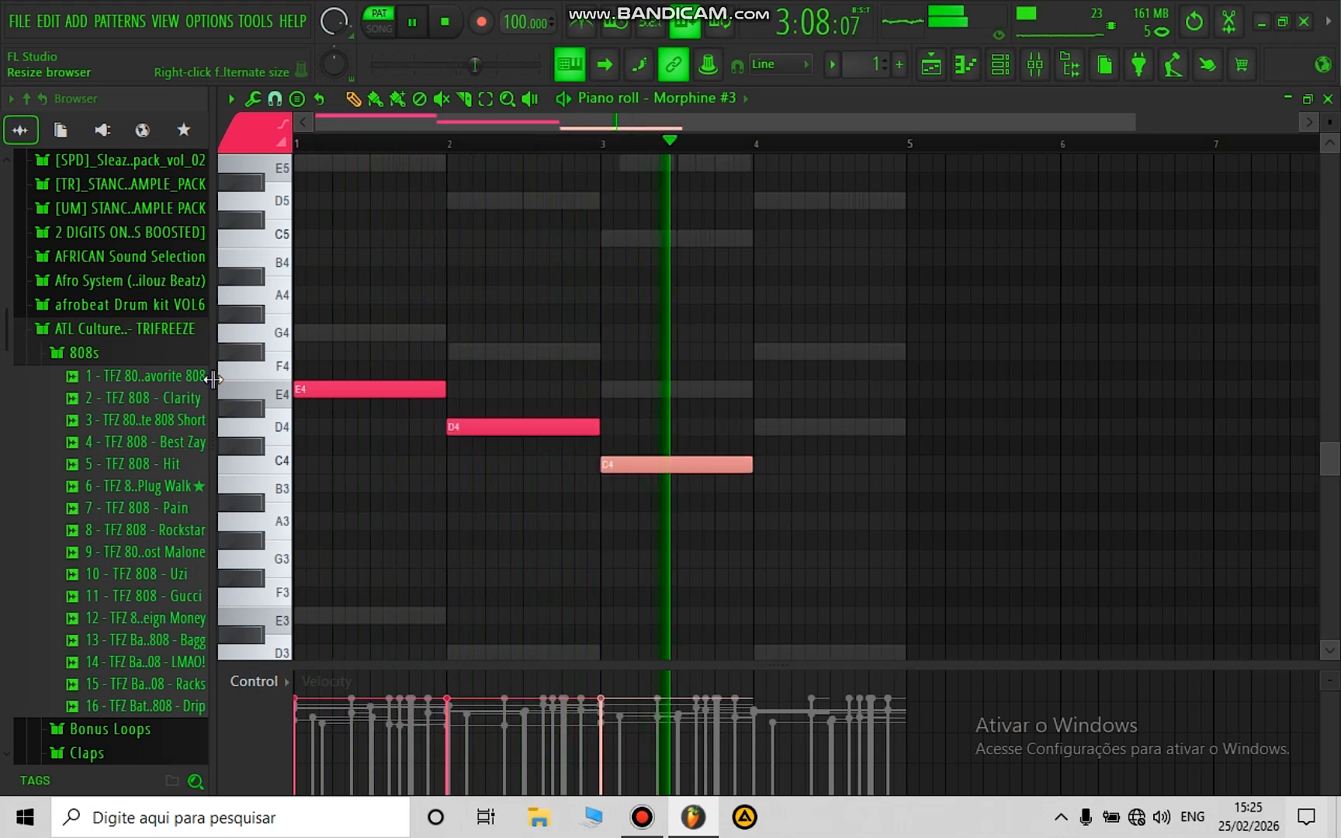
pyautogui.hotkey('ctrl', 'b')
pyautogui.hotkey('shift', 'Up')
pyautogui.hotkey('shift', 'Up')
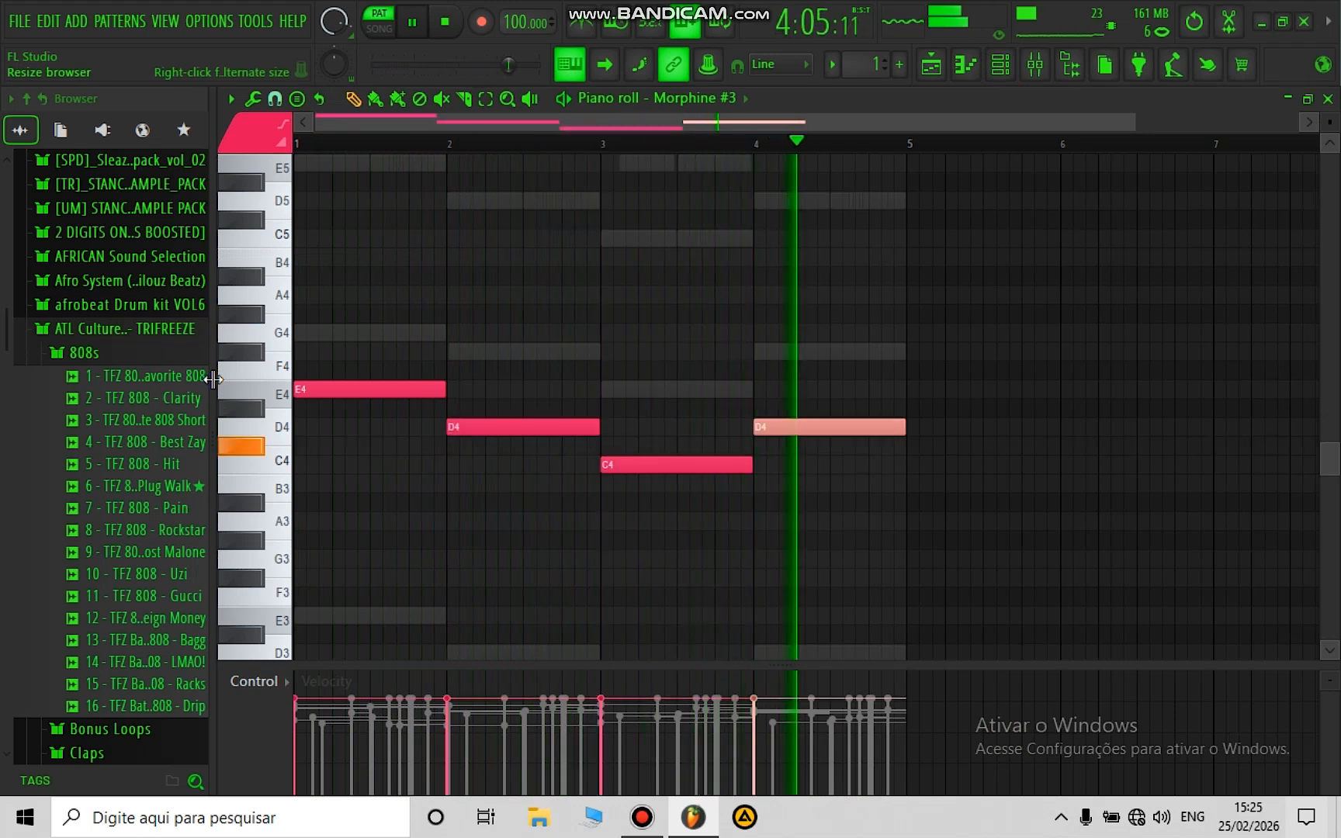
# Step: Scale the velocity levels of the Morphine #3 notes with a 175% multiplier
pyautogui.click(354, 393)
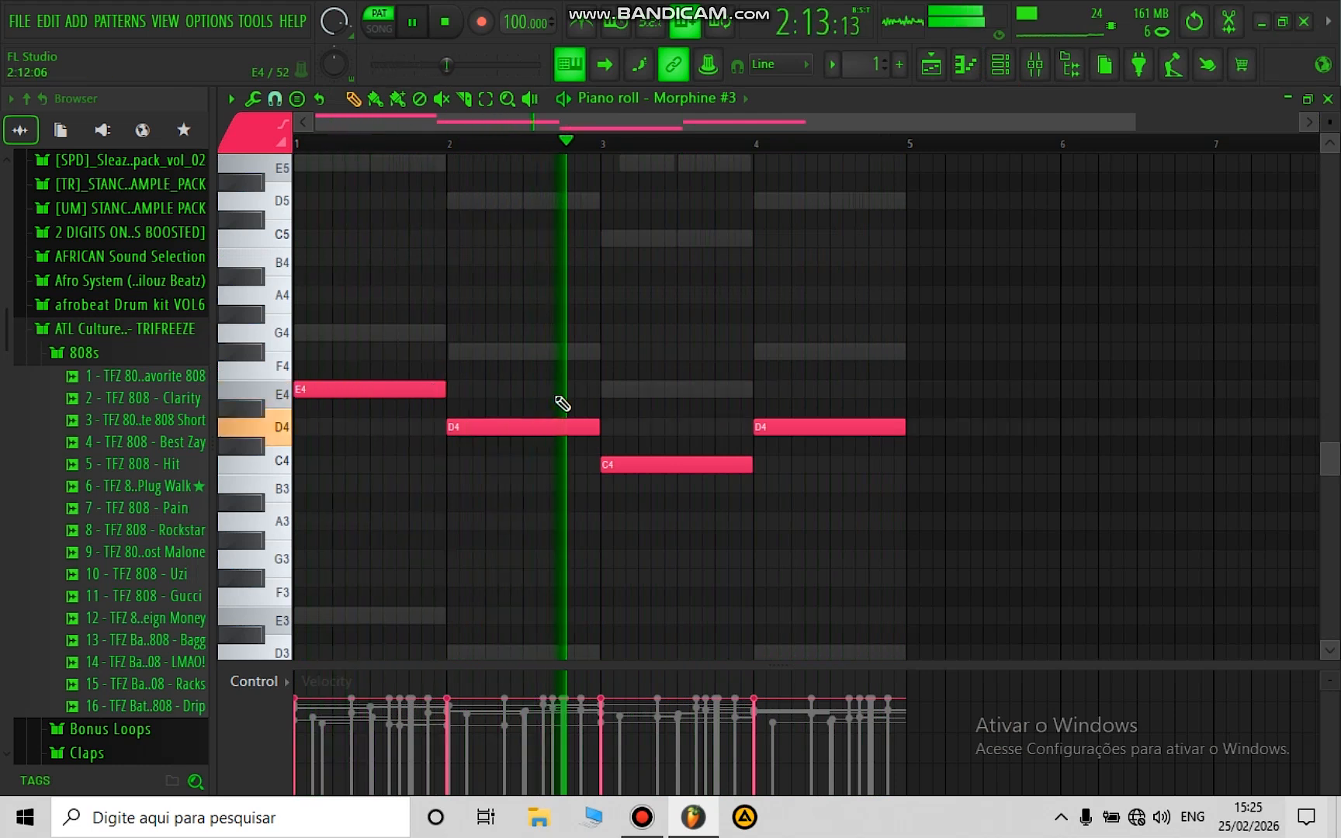
pyautogui.hotkey('alt', 'x')
pyautogui.moveTo(673, 388); pyautogui.dragTo(671, 322)
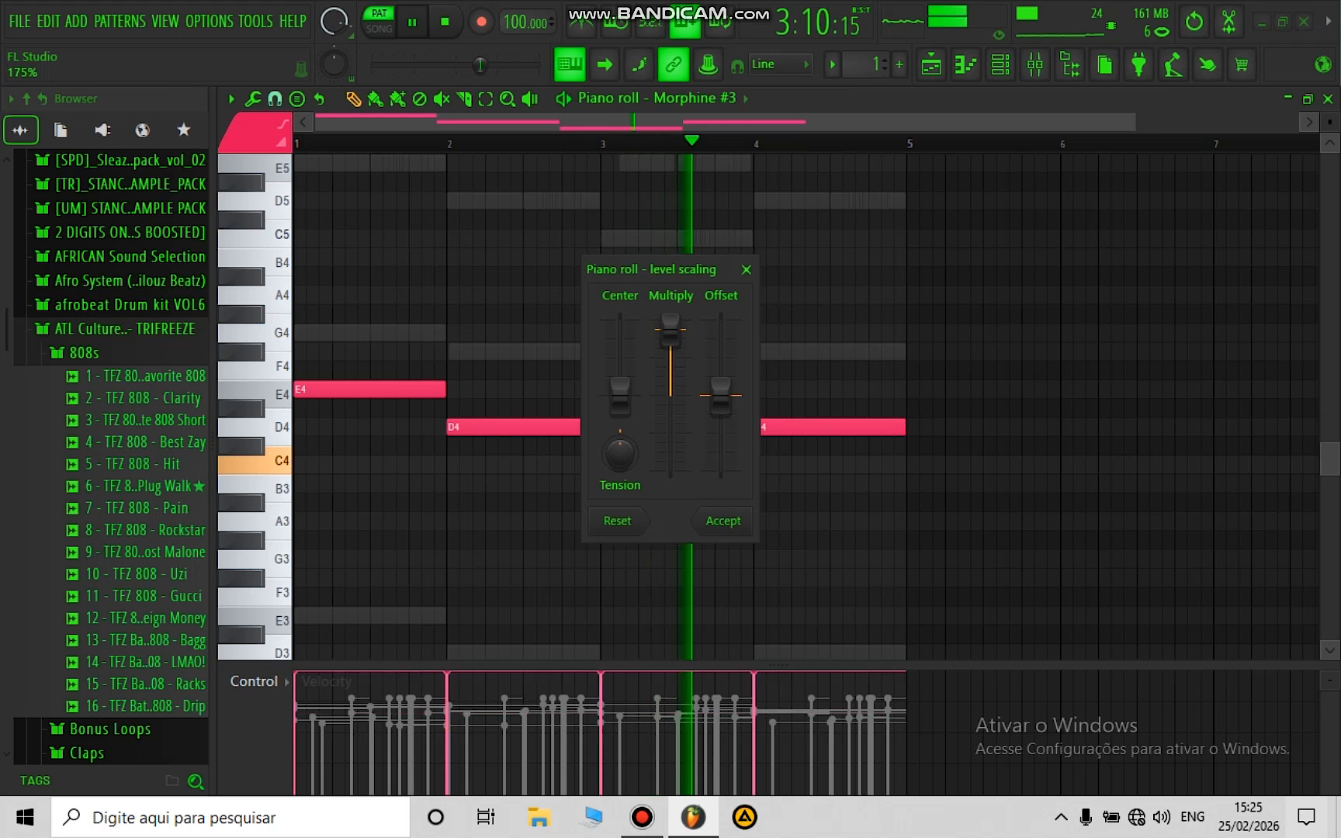
pyautogui.click(729, 522)
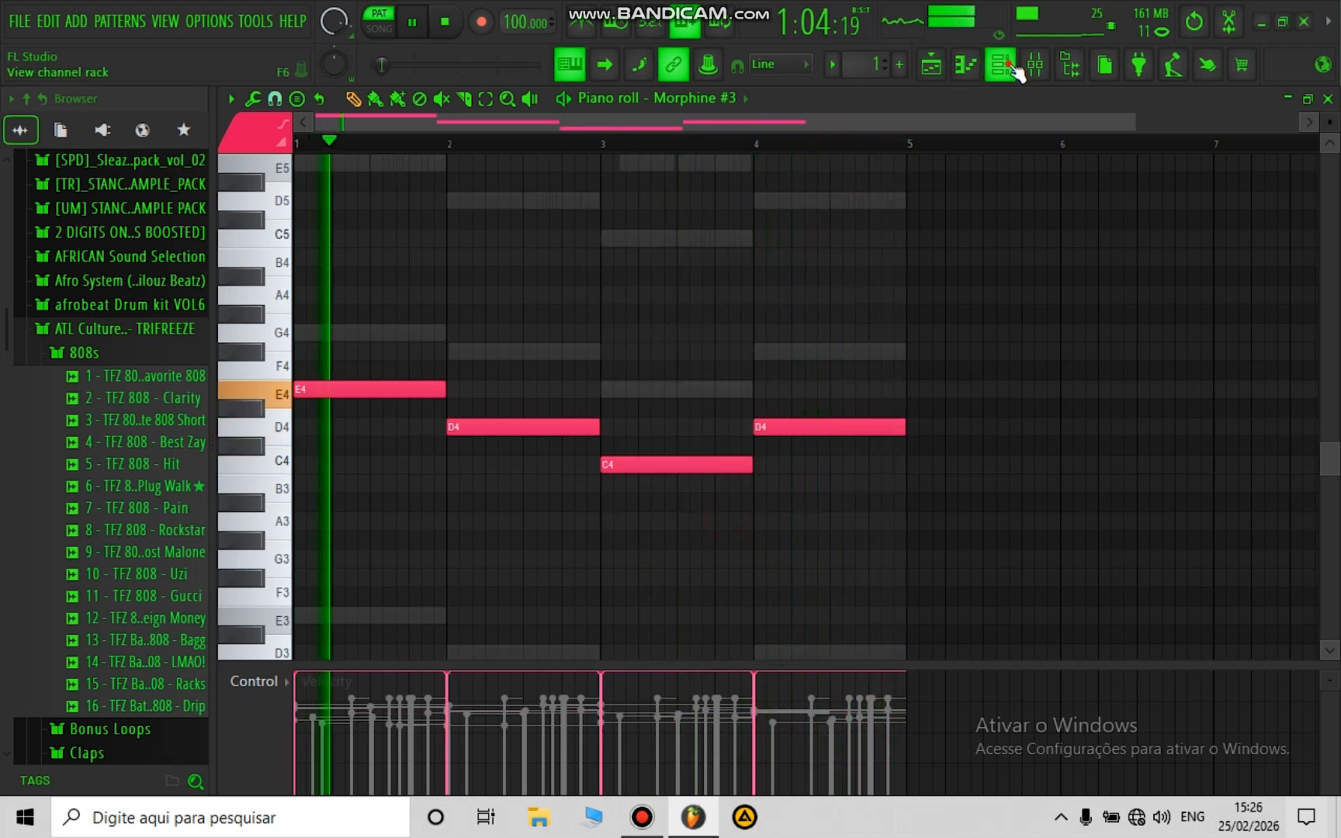
# Step: Clone the Morphine #2 channel again to create Morphine #4
pyautogui.press('F6')
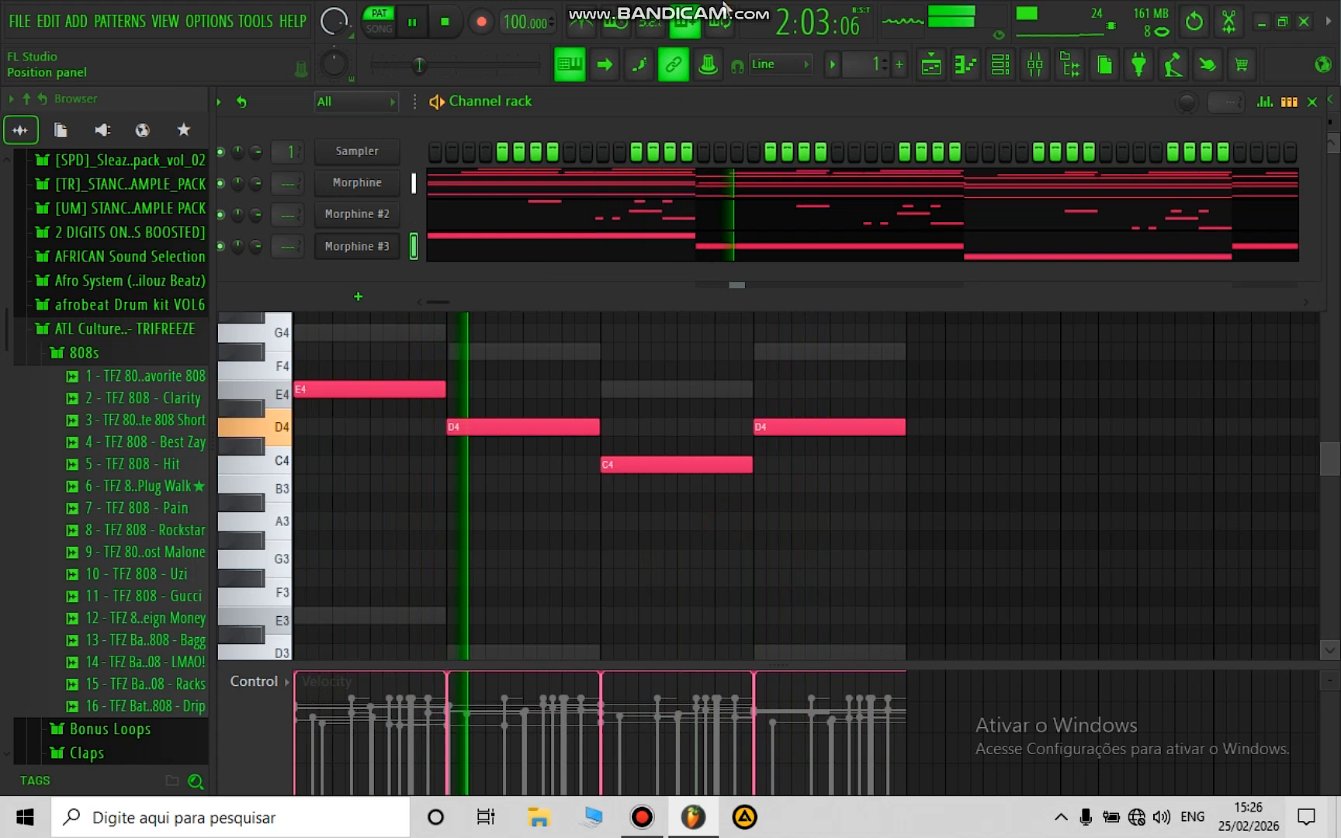
pyautogui.rightClick(344, 209)
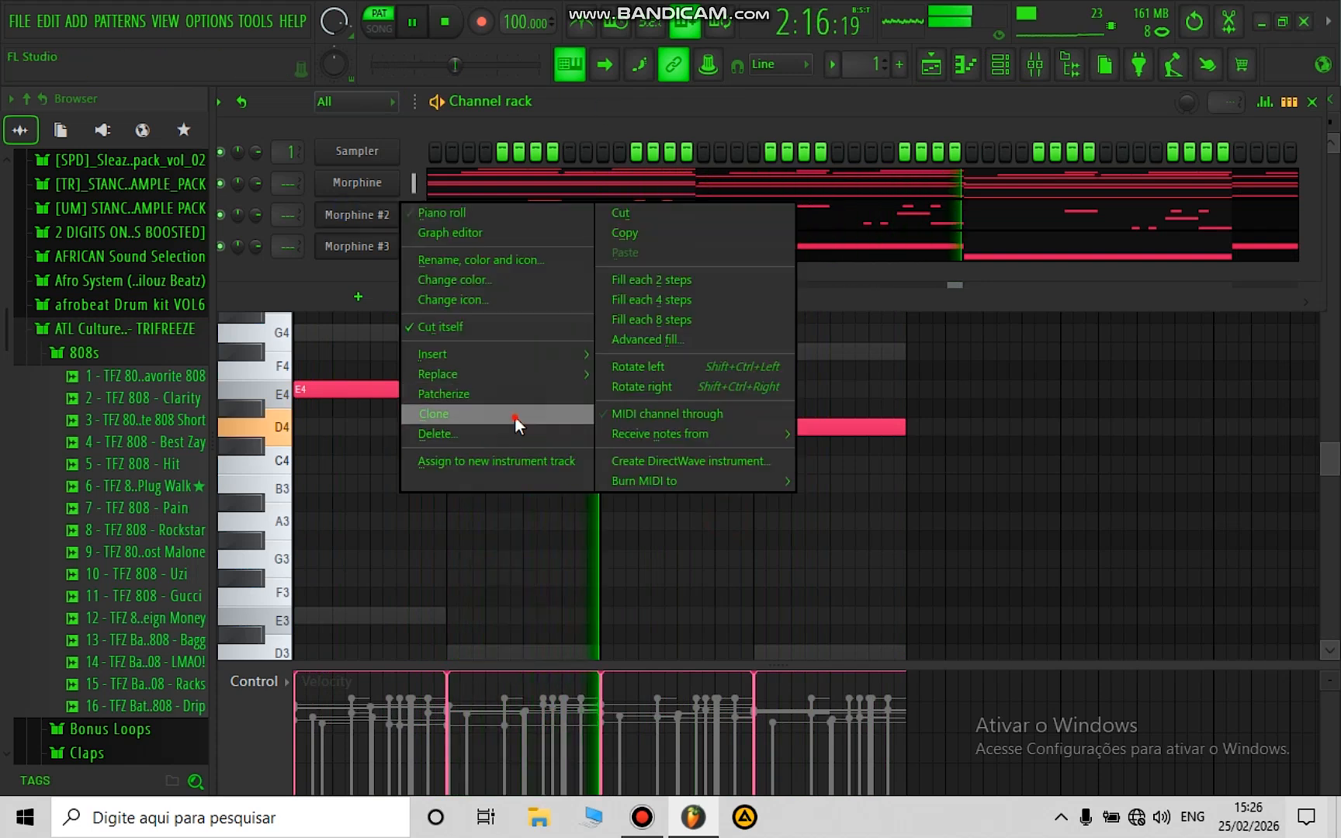
pyautogui.click(514, 416)
# Step: Load the STR Elec Guitar 50's NUC preset from the Strings bank into Morphine #4
pyautogui.click(481, 237)
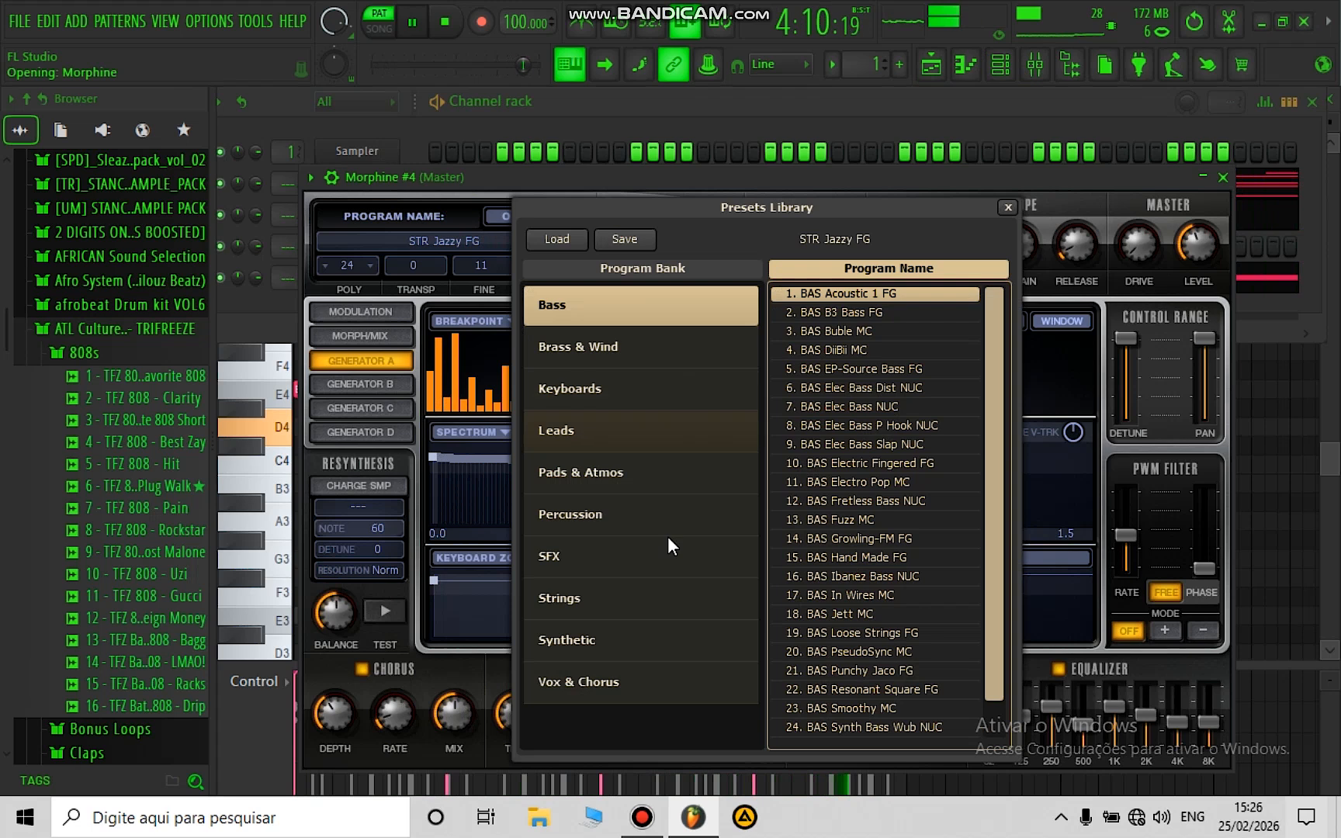
pyautogui.click(658, 601)
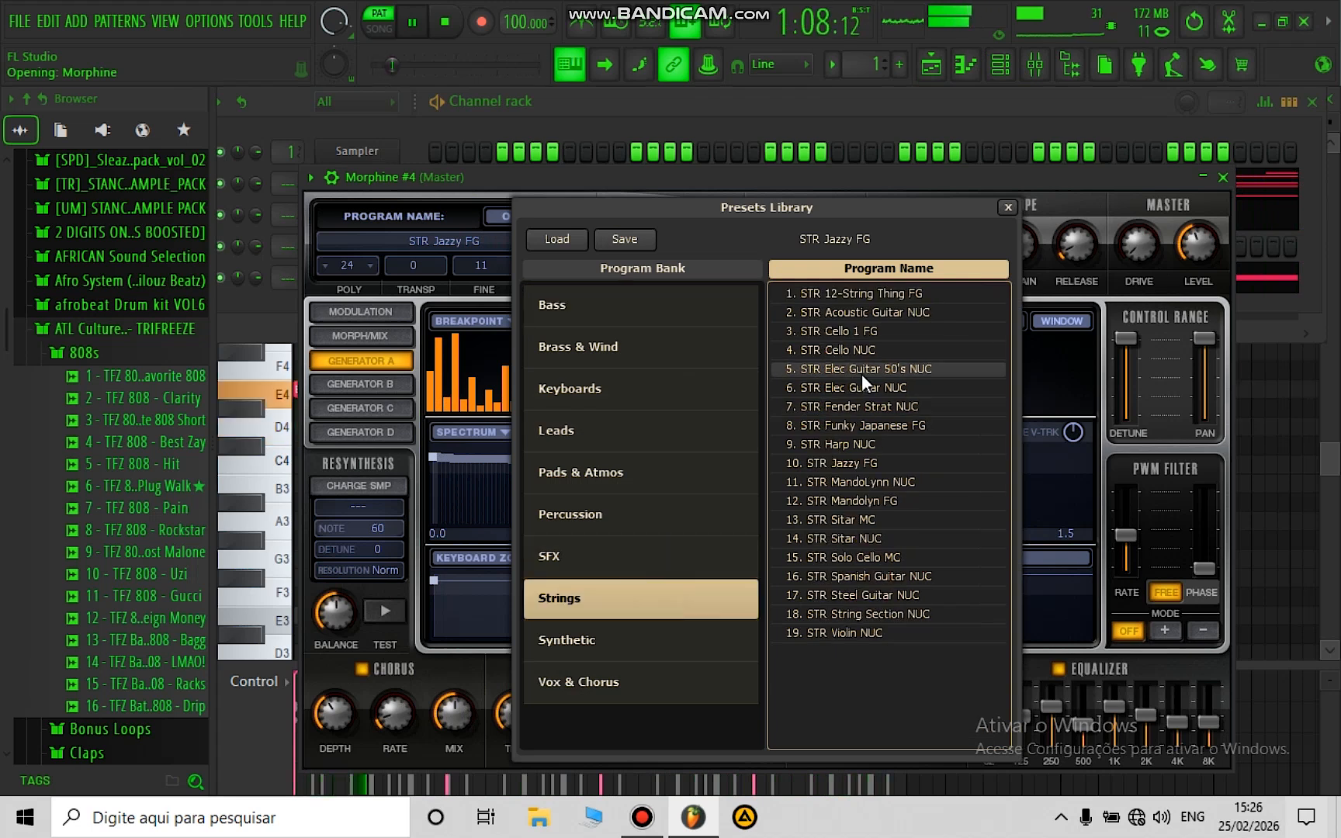
pyautogui.click(861, 374)
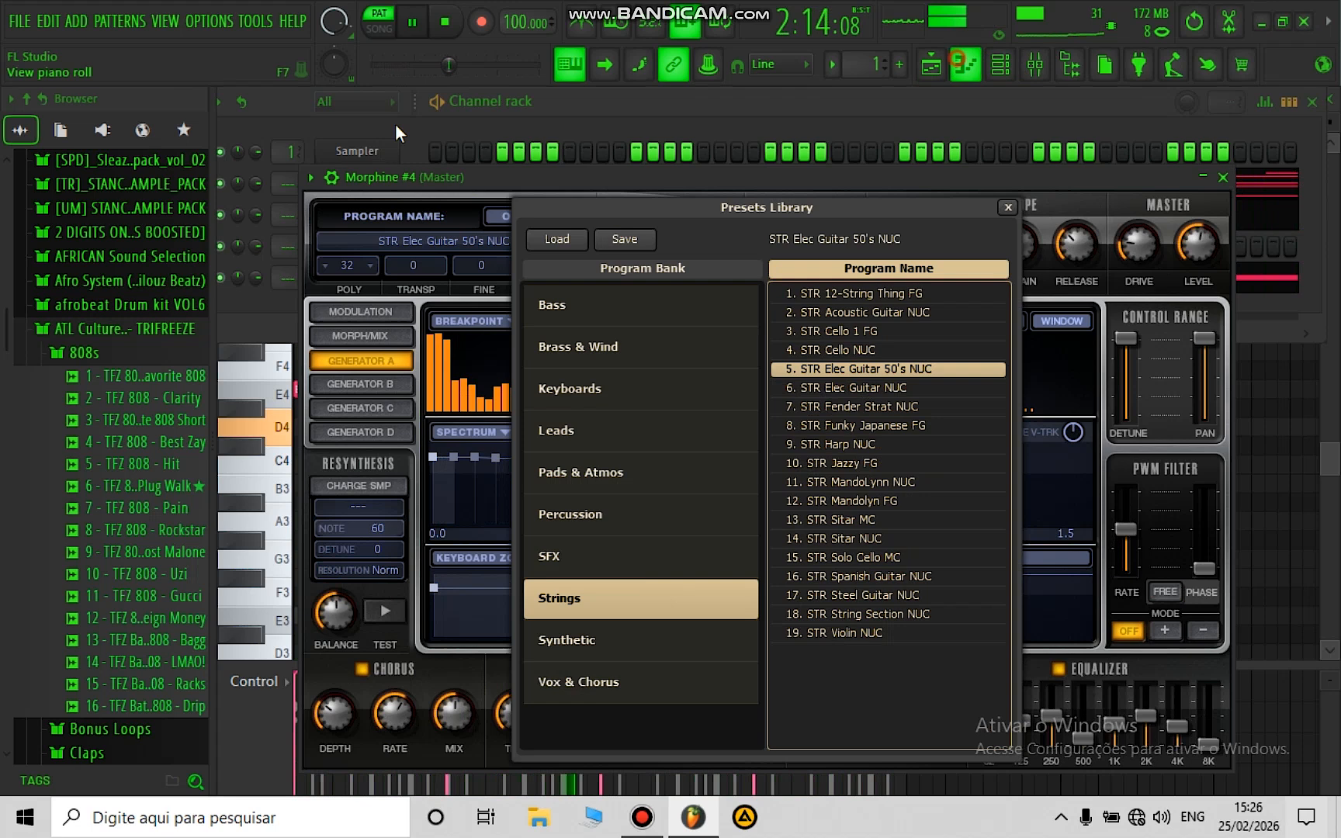
# Step: Enter a figure of very short notes E5, G5, B5, B5 and G5 in the first half of Morphine #4's bar 1
pyautogui.press('F7')
pyautogui.scroll(3, 346, 307)
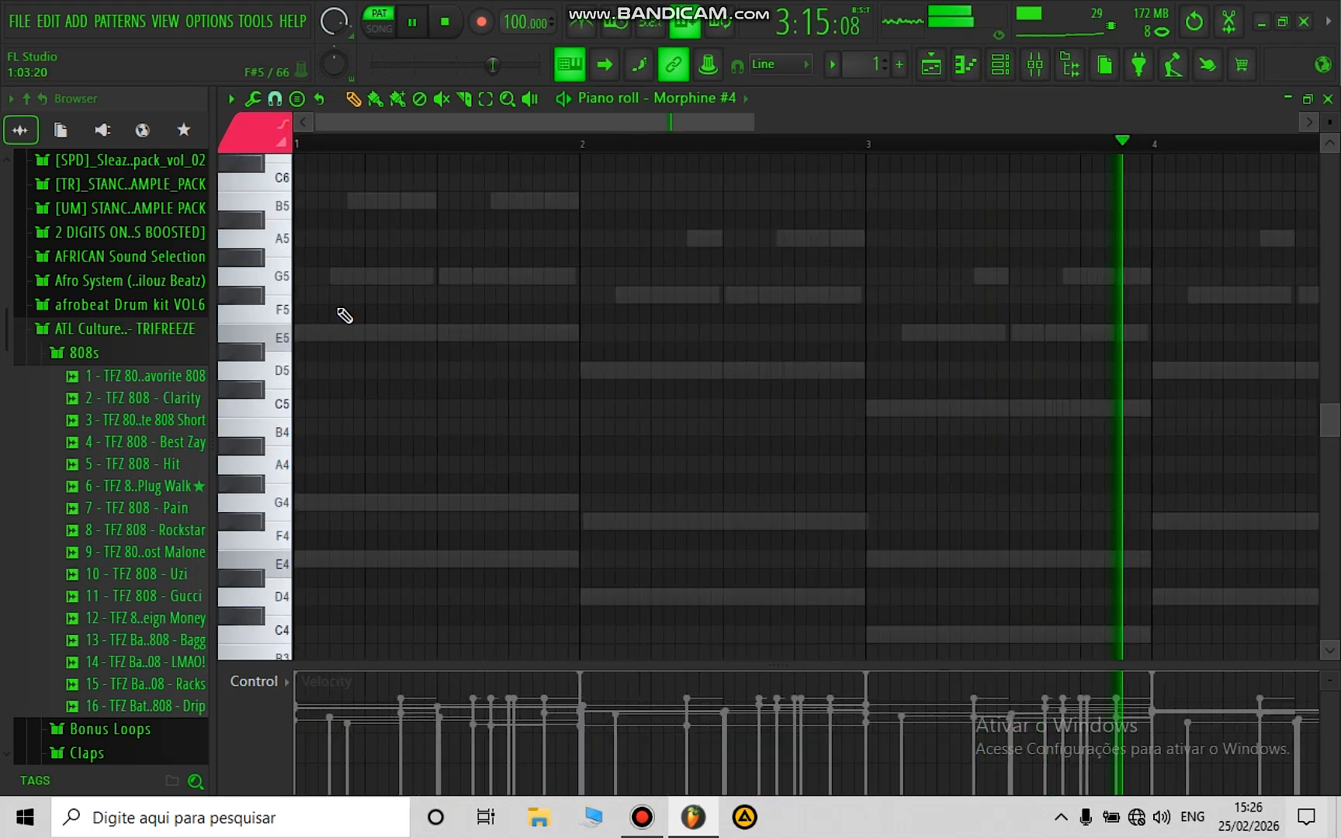
pyautogui.click(312, 333)
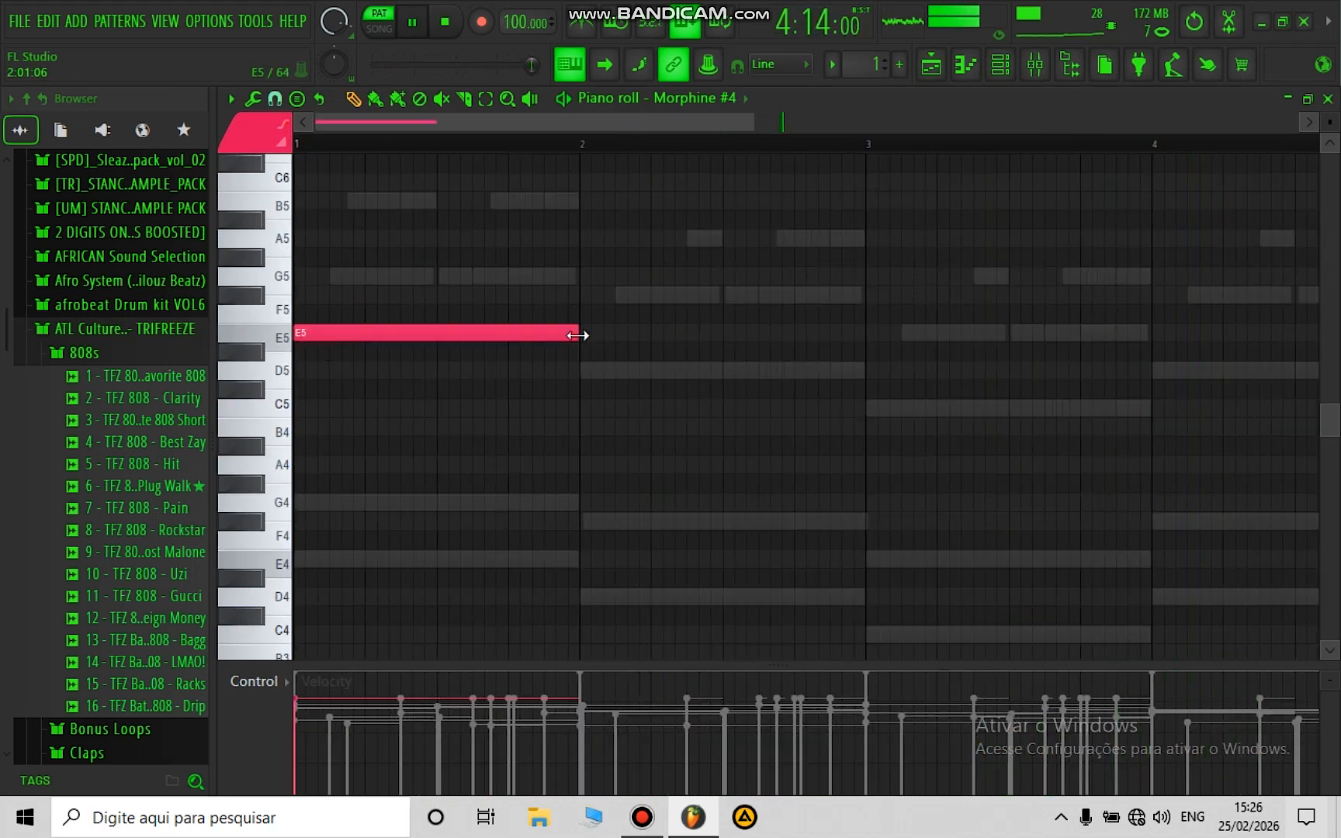
pyautogui.click(332, 276)
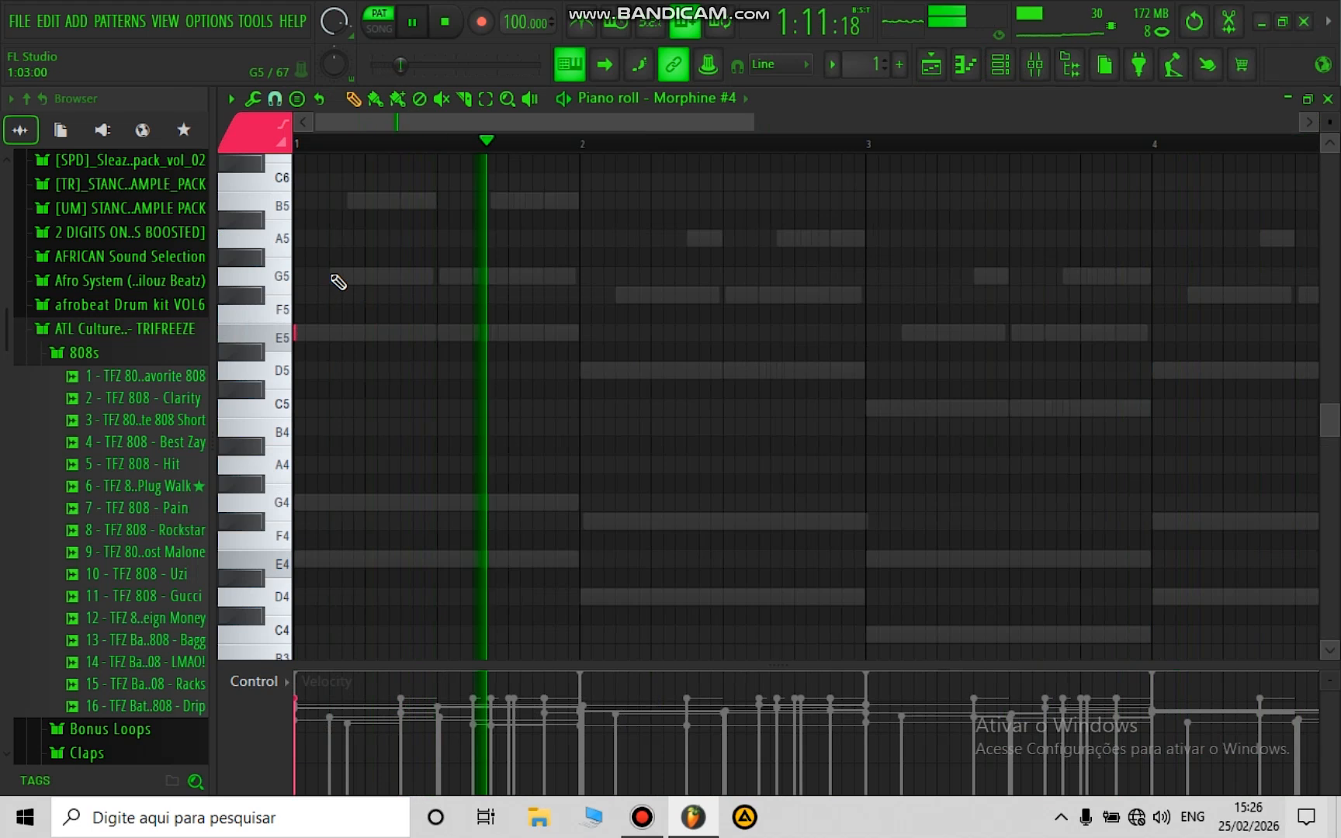
pyautogui.scroll(3, 404, 204)
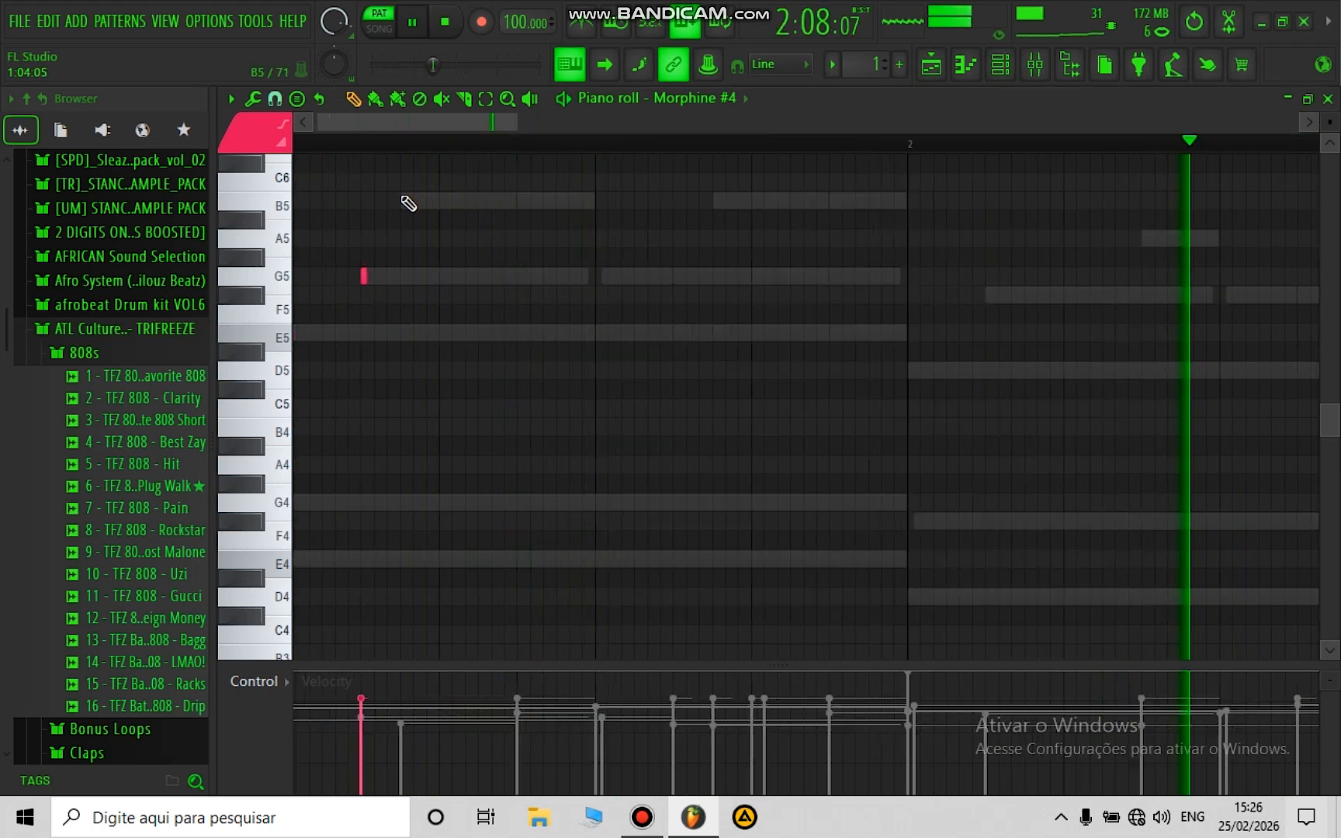
pyautogui.press('space')
pyautogui.click(402, 199)
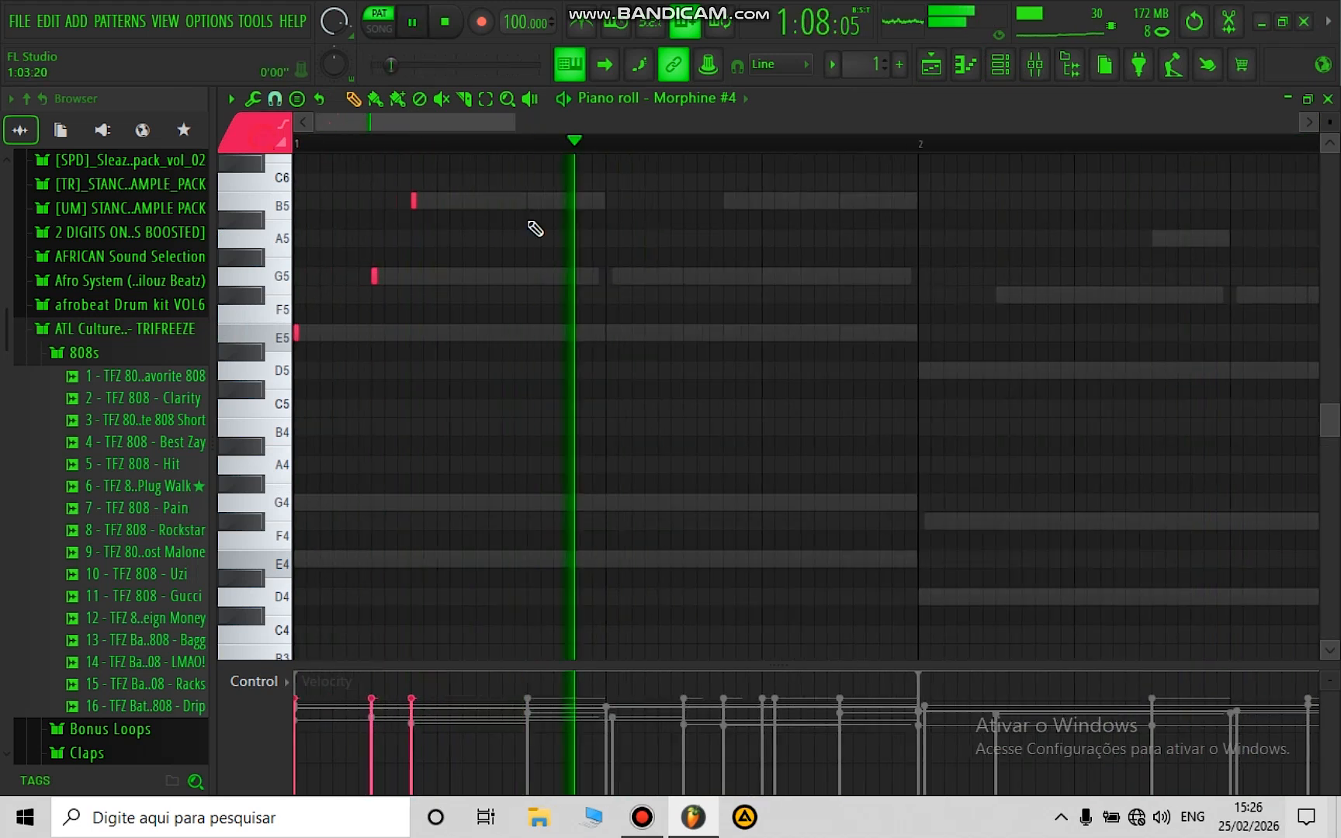
pyautogui.click(529, 201)
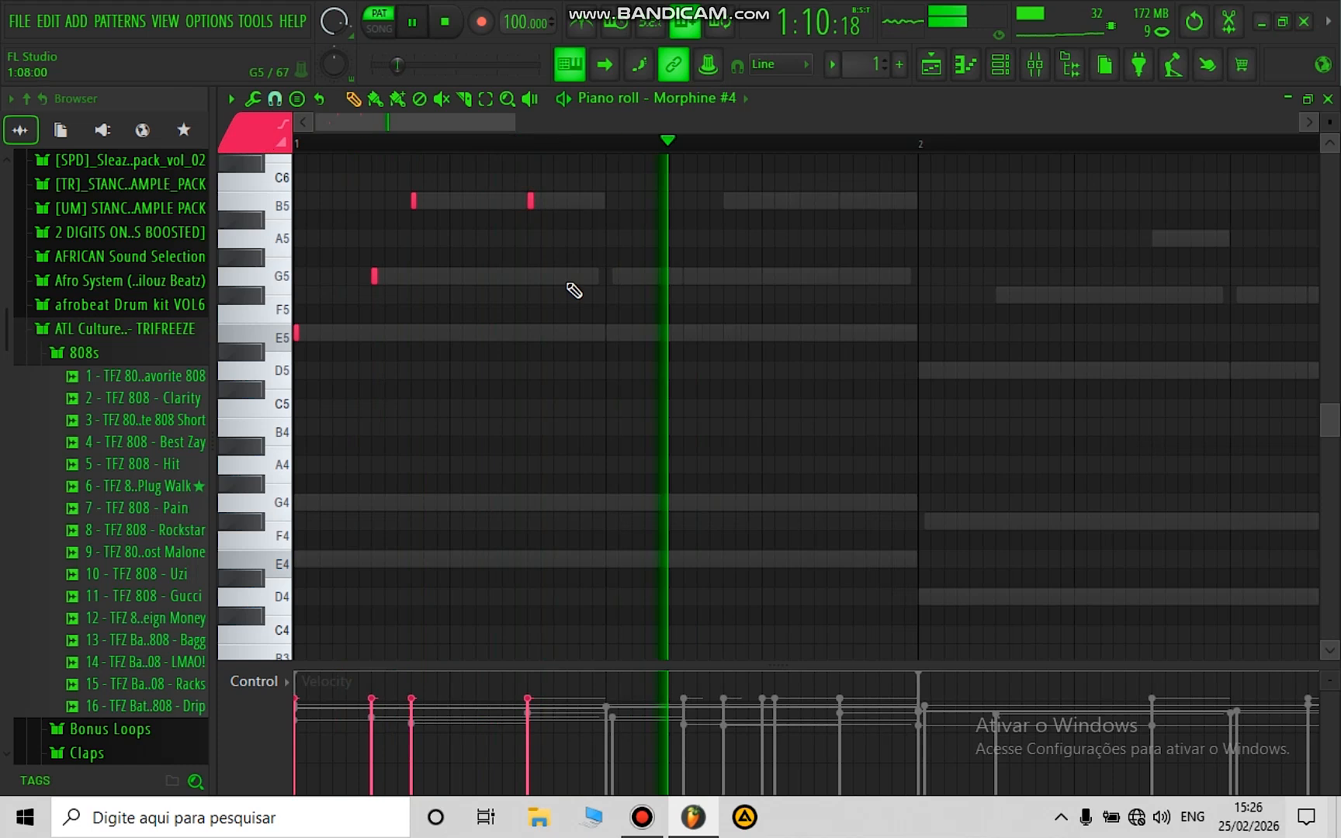
pyautogui.click(569, 277)
pyautogui.press('space')
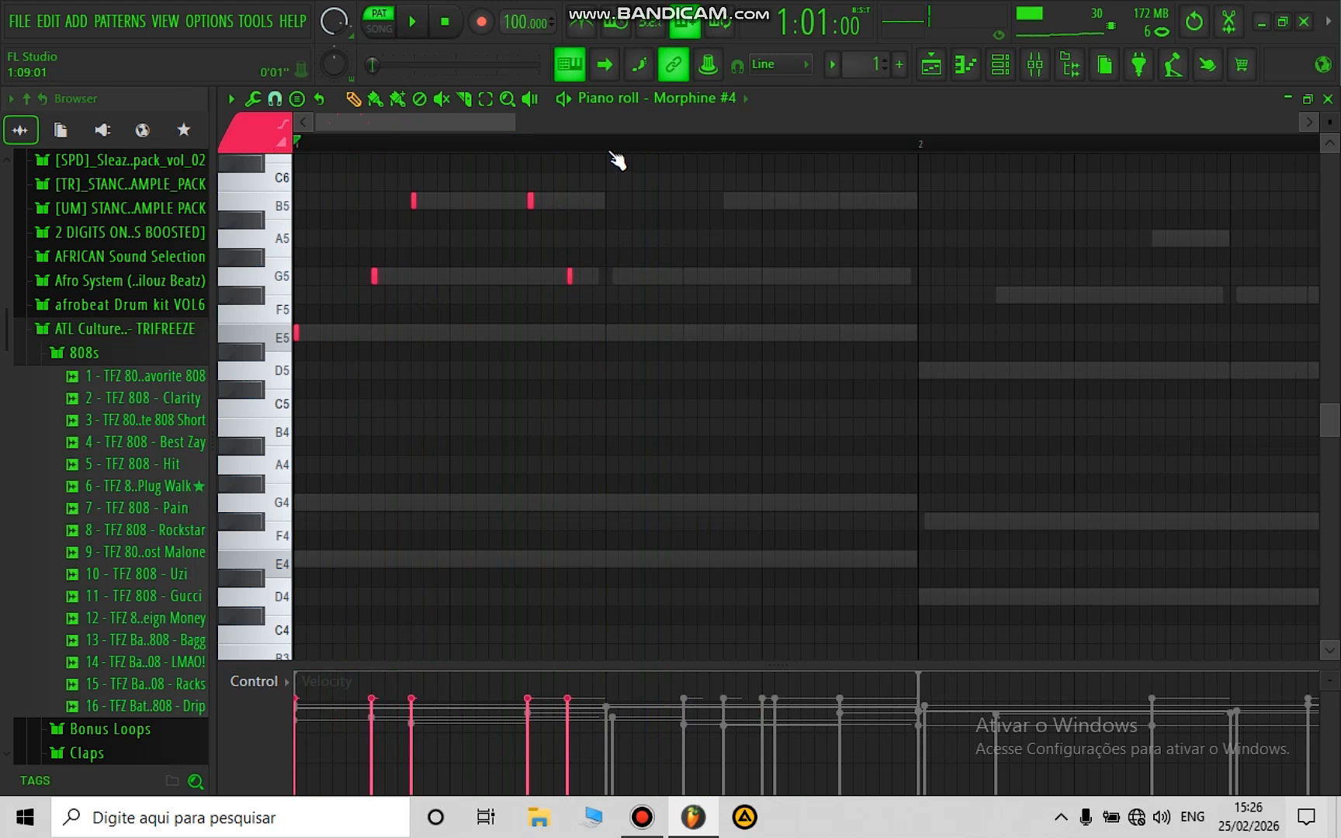
# Step: Duplicate the half-bar figure into the rest of bar 1 and the start of bar 2, lowering the bar 2 copy two semitones
pyautogui.moveTo(607, 150); pyautogui.dragTo(4, 248)
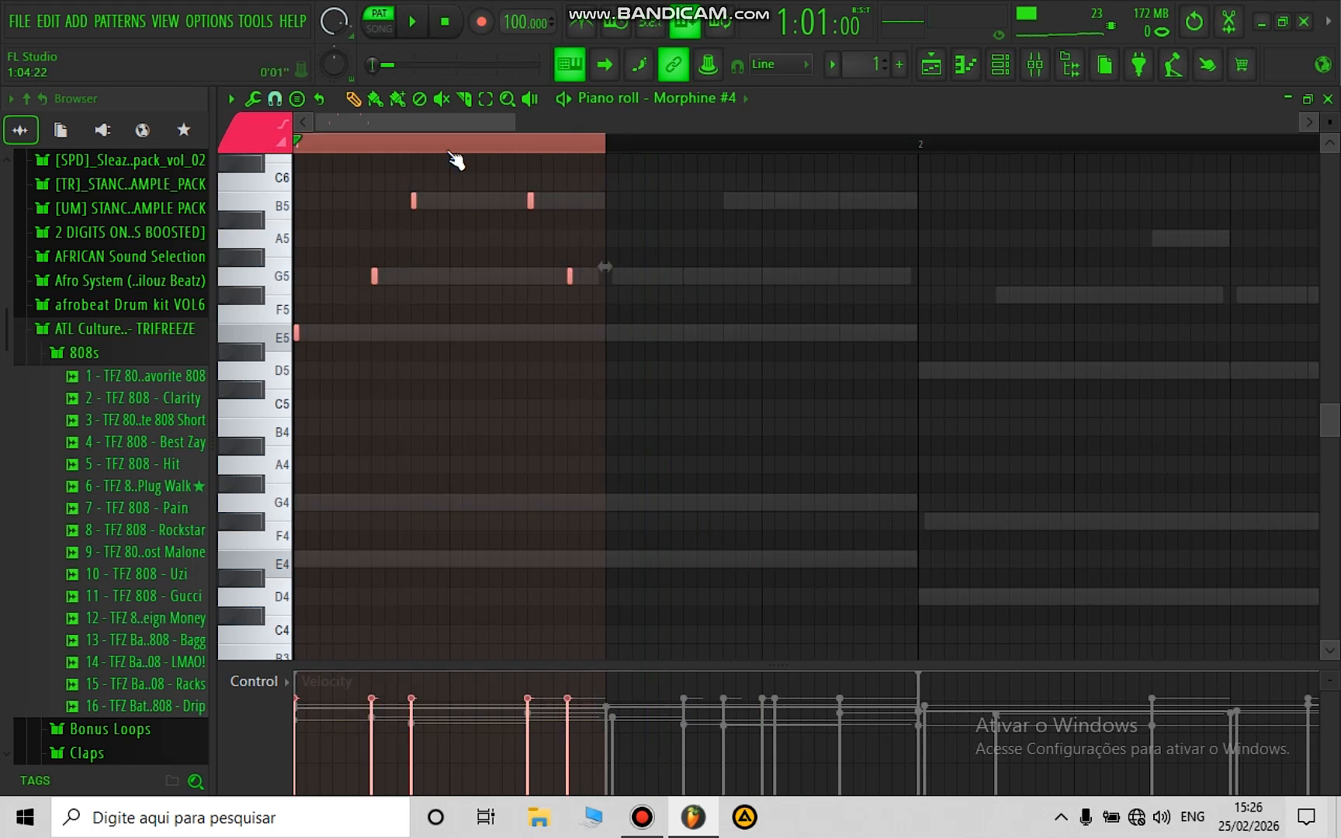
pyautogui.scroll(-2, 451, 154)
pyautogui.hotkey('ctrl', 'b')
pyautogui.hotkey('ctrl', 'b')
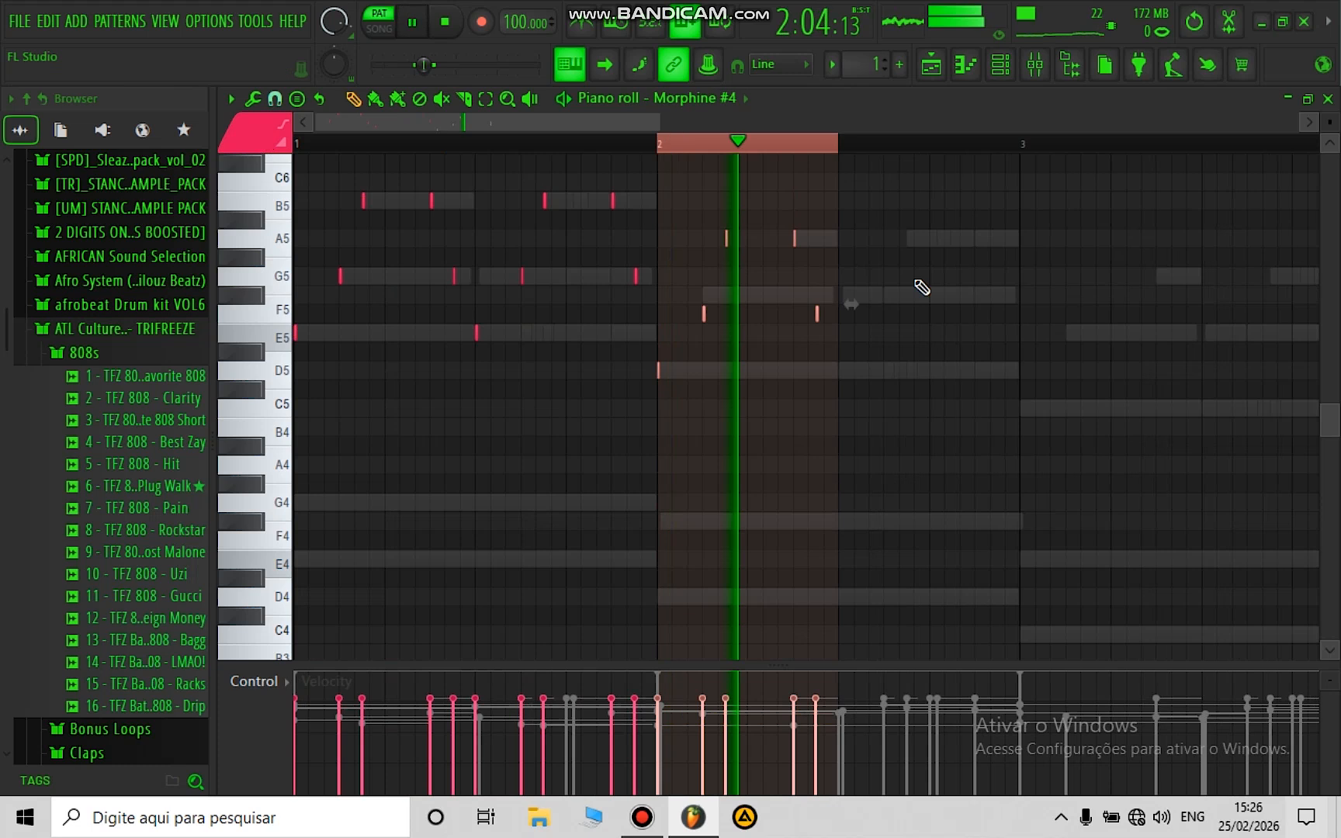
# Step: Raise the two F5 notes in bar 2 to F#5 and duplicate the figure into the second half of the bar
pyautogui.moveTo(917, 283); pyautogui.dragTo(636, 327)
pyautogui.hotkey('shift', 'Up')
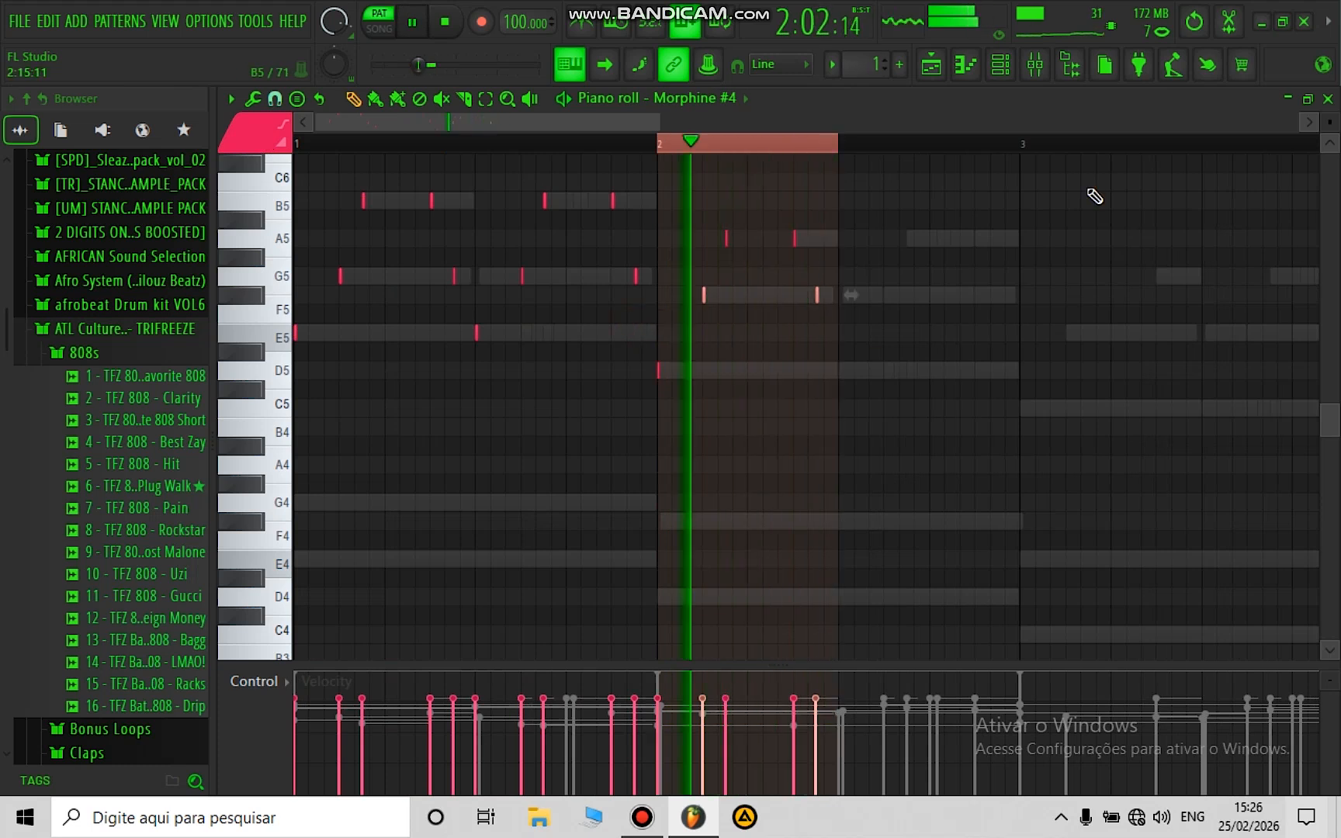
pyautogui.moveTo(894, 203); pyautogui.dragTo(661, 546)
pyautogui.hotkey('ctrl', 'b')
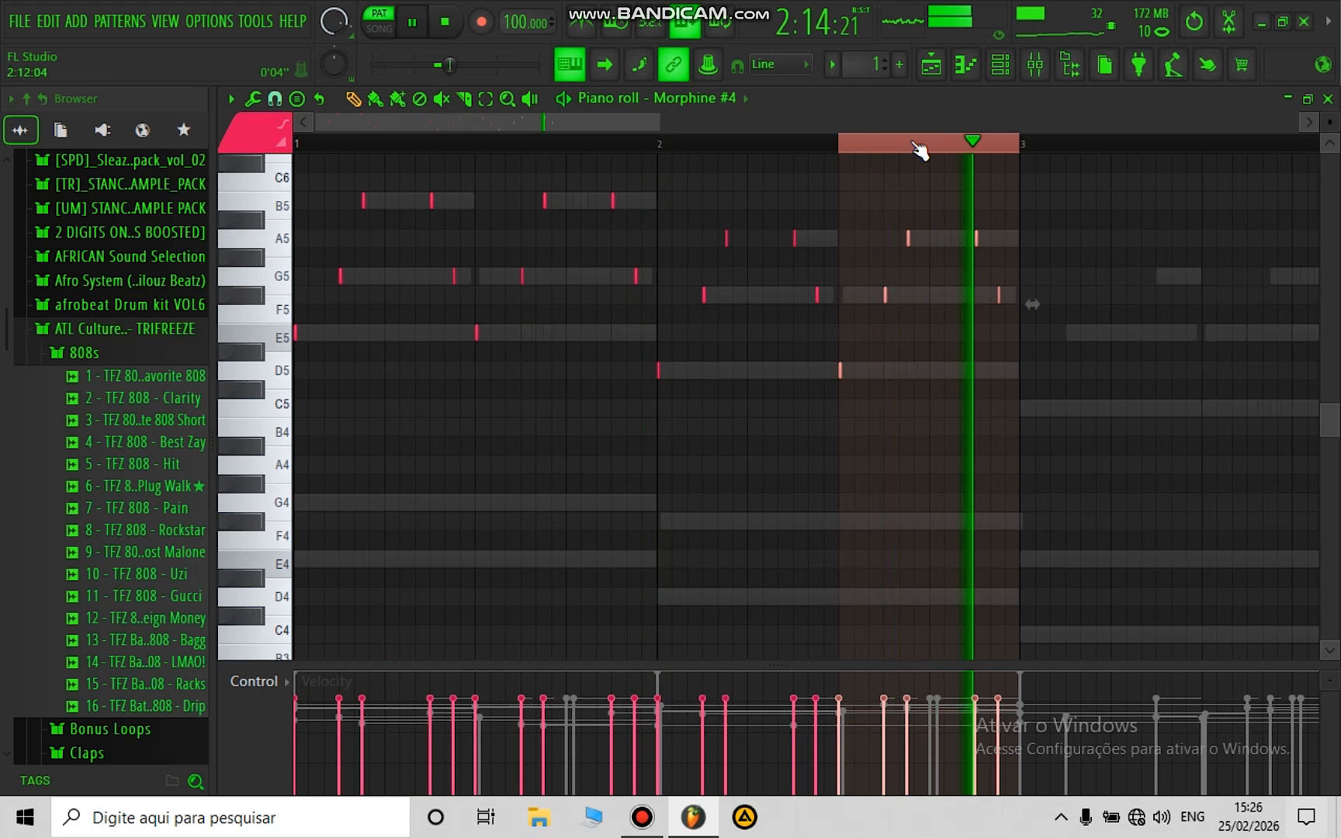
# Step: Copy the figure into bar 3, transpose it down to C5, E5 and G5, and duplicate it to fill the bar
pyautogui.scroll(-1, 919, 147)
pyautogui.hotkey('ctrl', 'b')
pyautogui.hotkey('shift', 'Down')
pyautogui.hotkey('shift', 'Down')
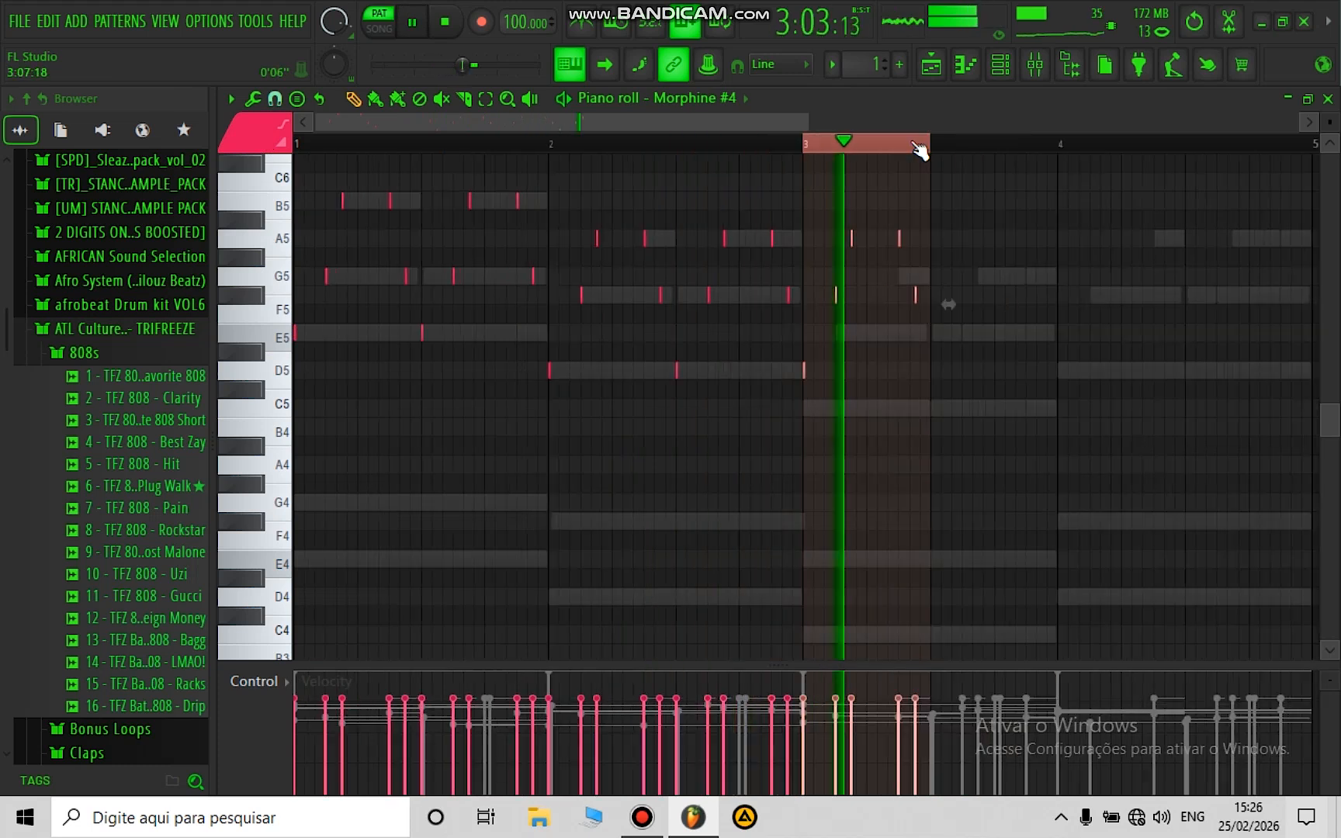
pyautogui.hotkey('ctrl', 'b')
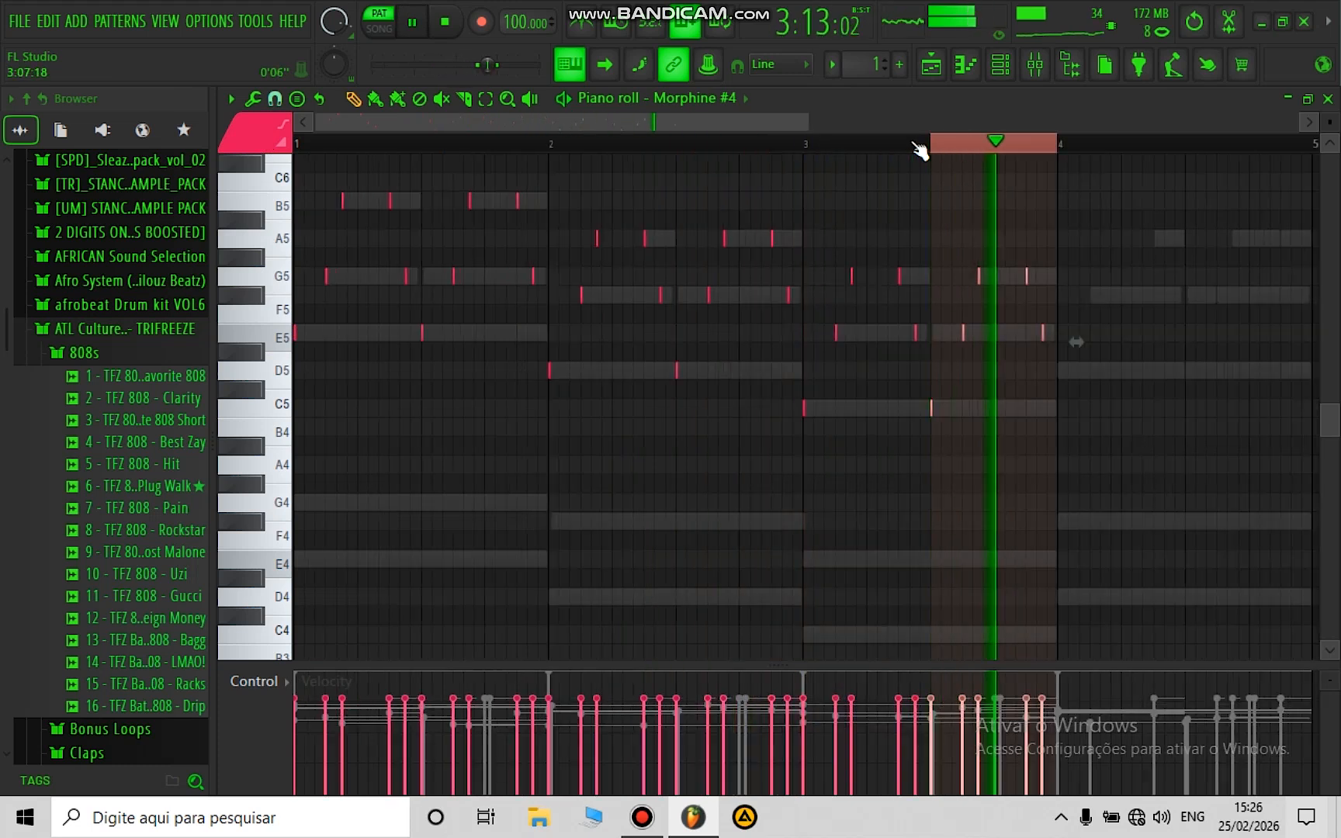
# Step: Copy the figure into bar 4, transpose it up to D5, F#5 and A5, and duplicate it to fill the bar
pyautogui.hotkey('ctrl', 'b')
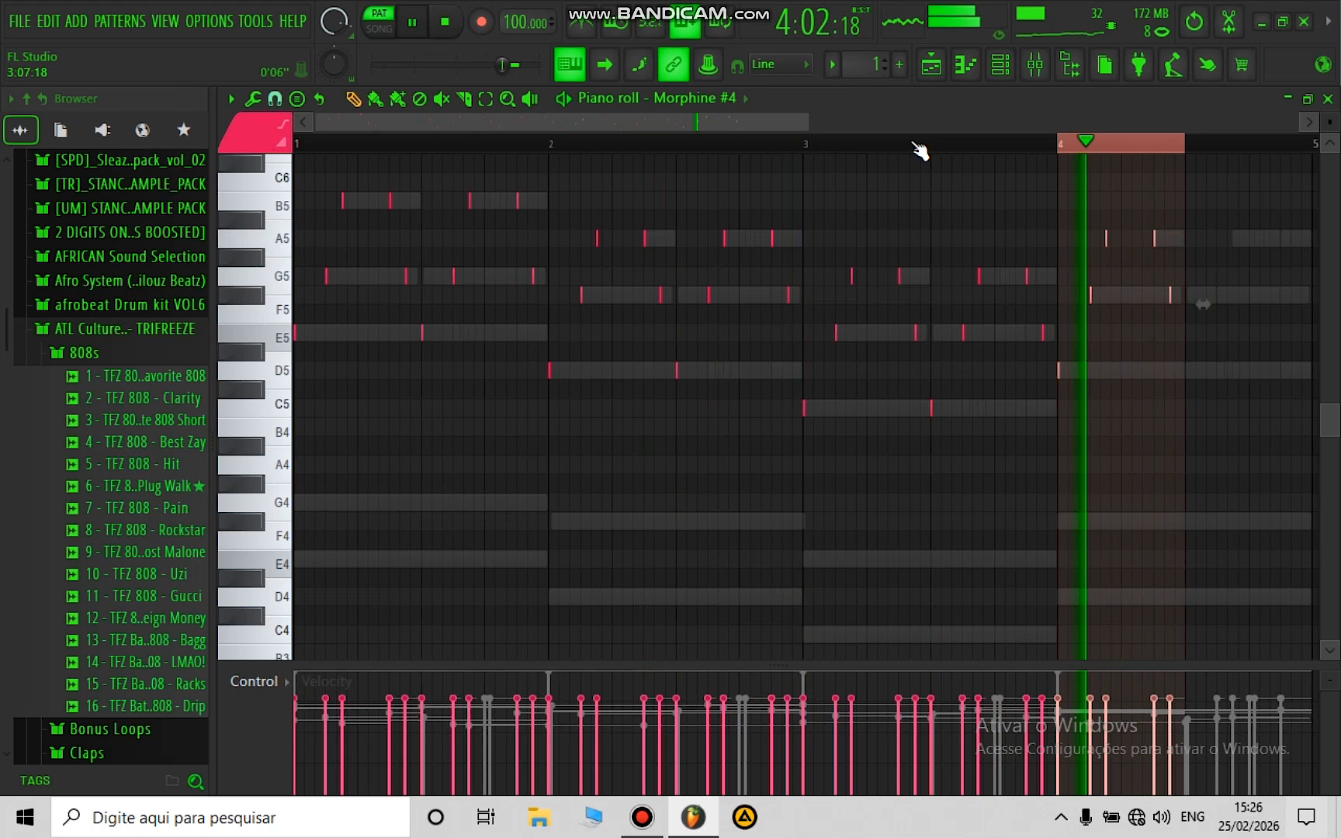
pyautogui.hotkey('shift', 'Up')
pyautogui.hotkey('shift', 'Up')
pyautogui.hotkey('ctrl', 'b')
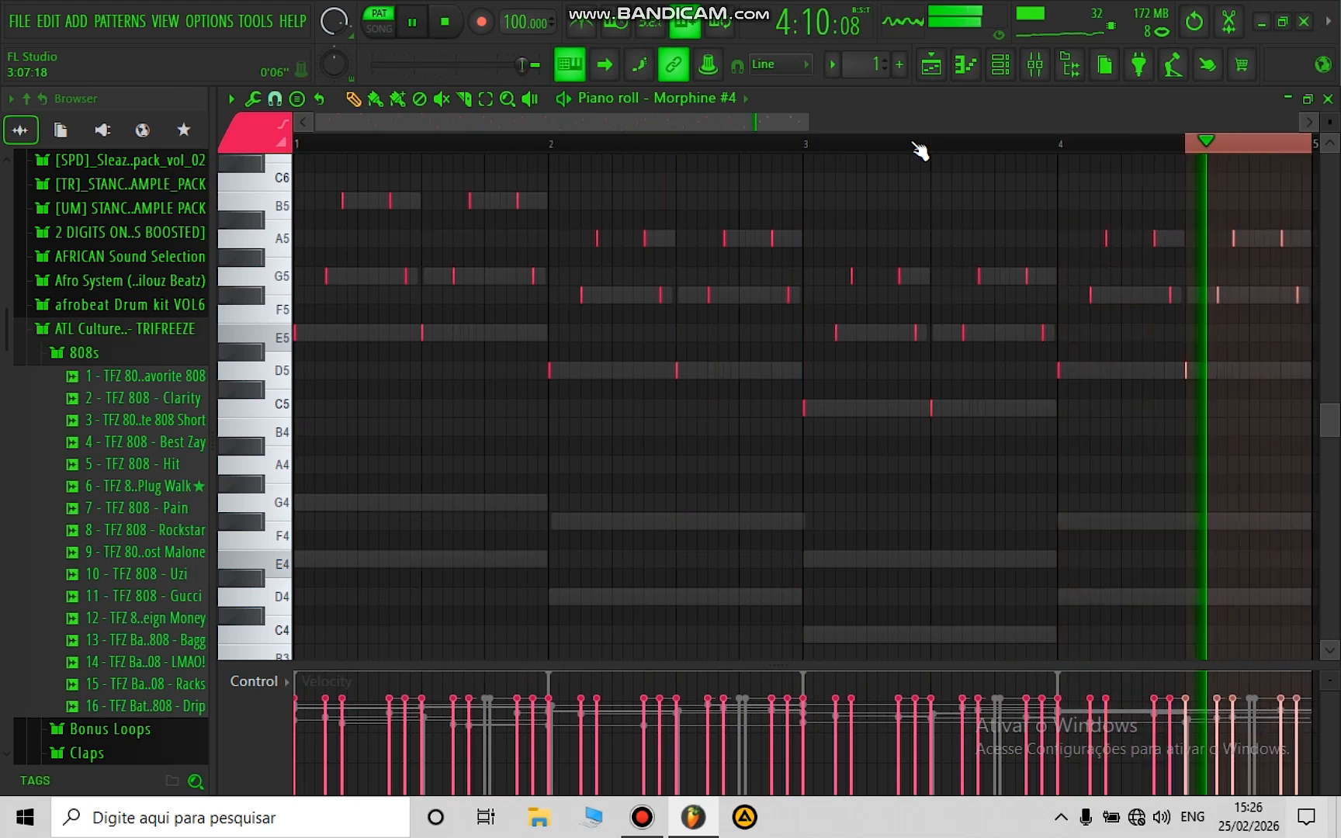
pyautogui.rightClick(1189, 146)
pyautogui.scroll(-1, 1187, 148)
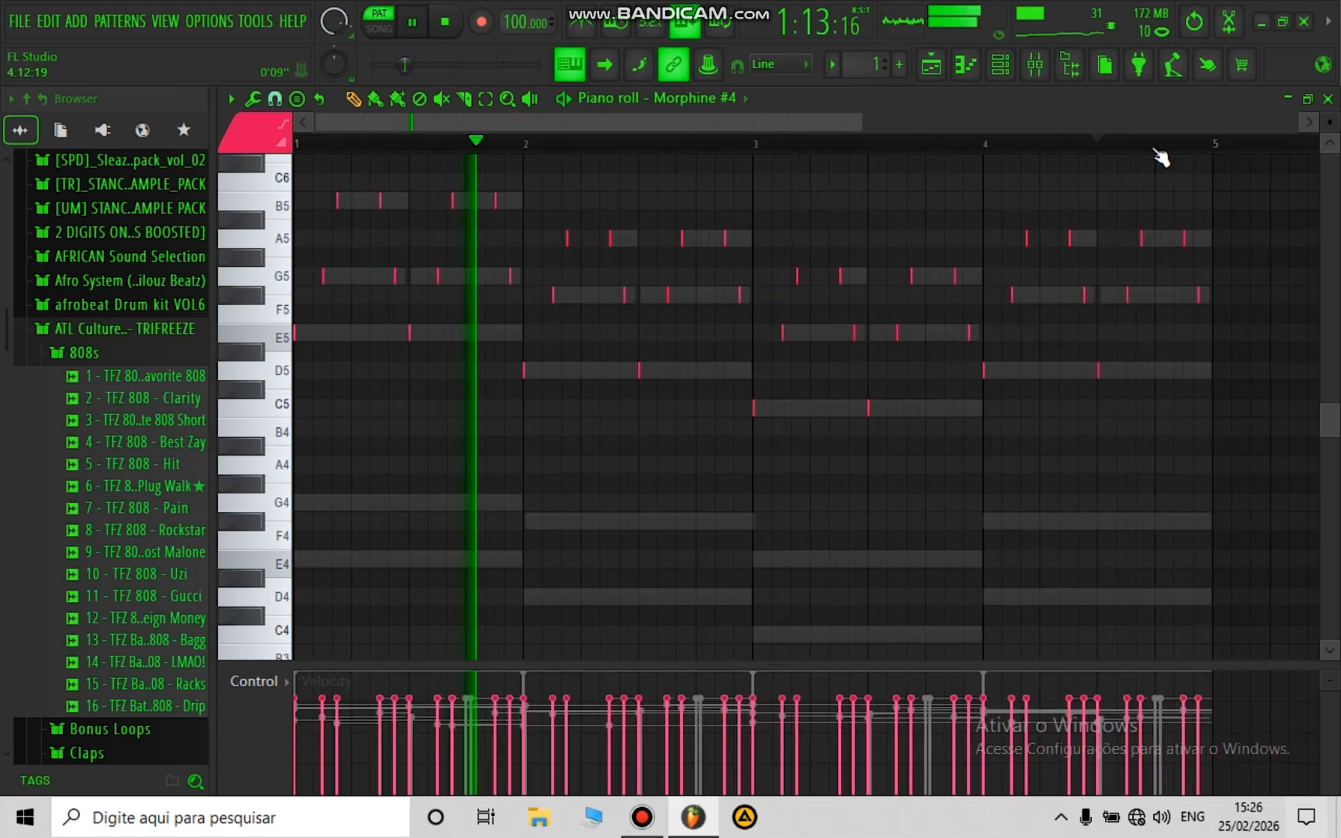
# Step: Randomize the velocities of the Morphine #4 notes with bipolar levels and rescale them with a lowered multiplier
pyautogui.hotkey('alt', 'r')
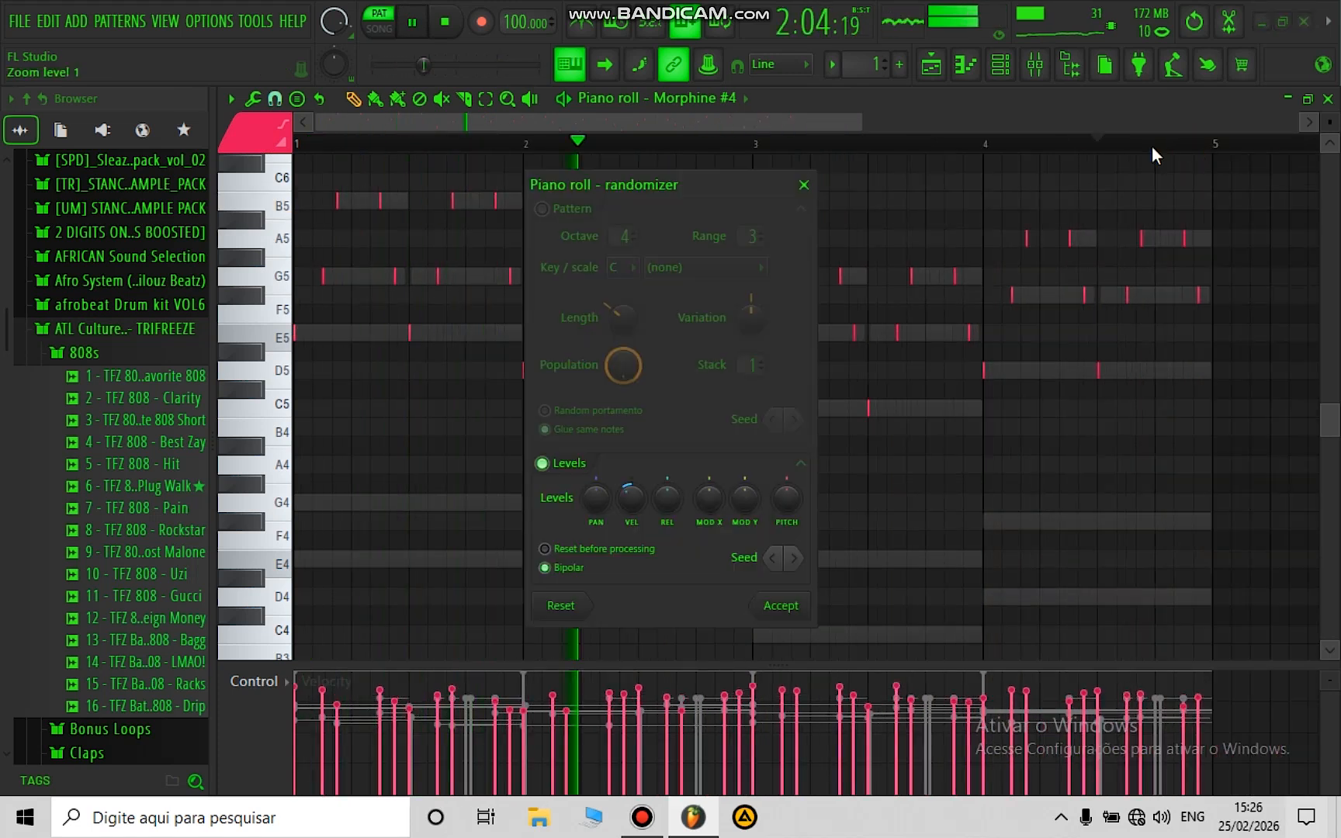
pyautogui.click(800, 603)
pyautogui.hotkey('alt', 'x')
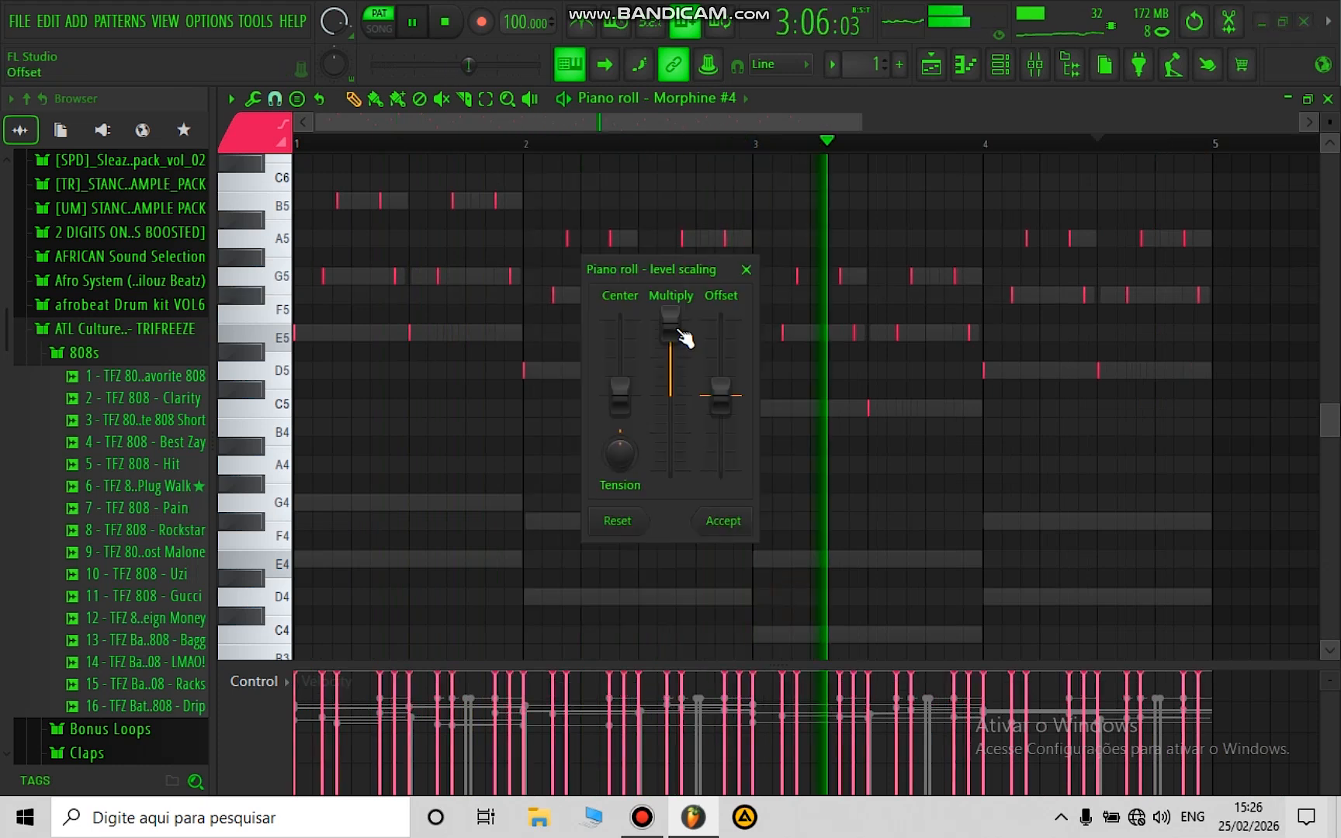
pyautogui.moveTo(674, 323); pyautogui.dragTo(674, 365)
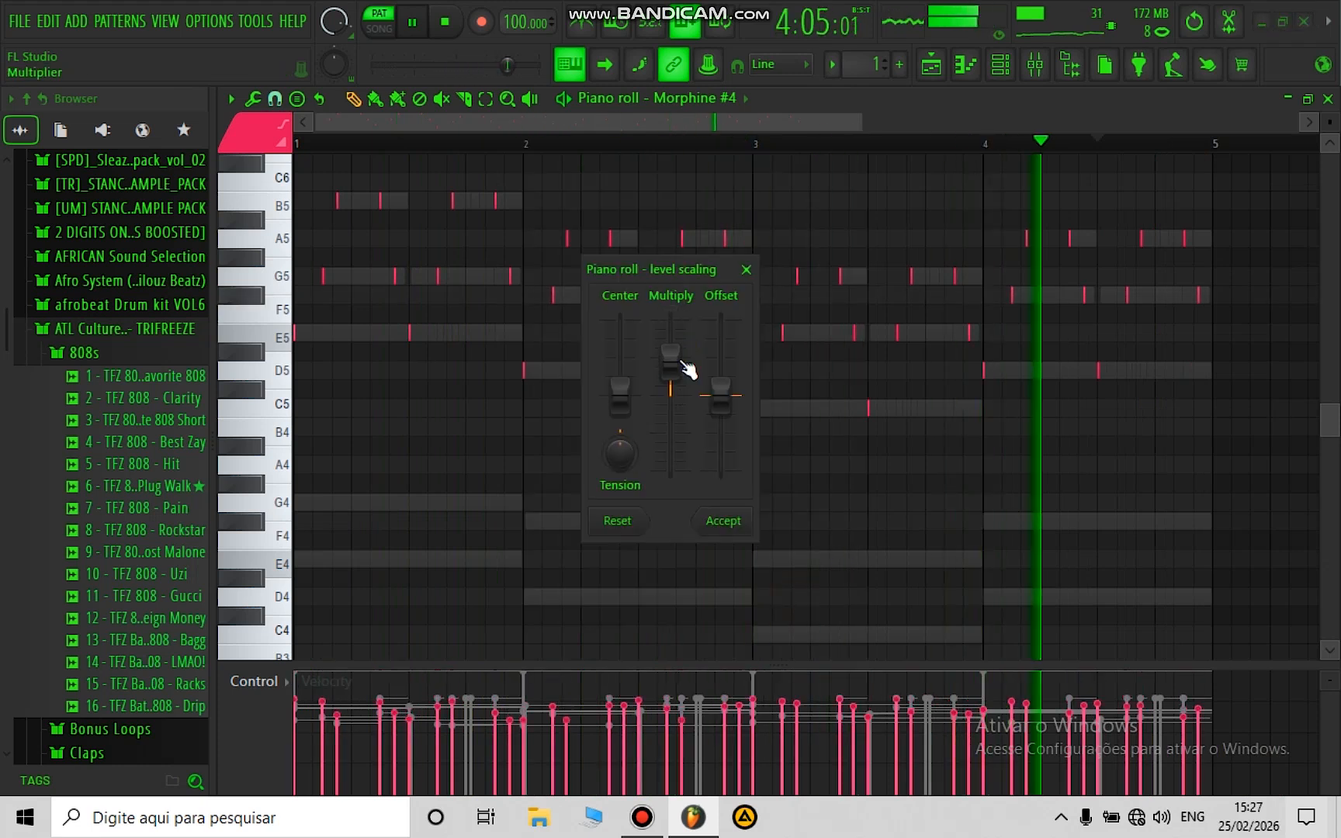
pyautogui.click(738, 522)
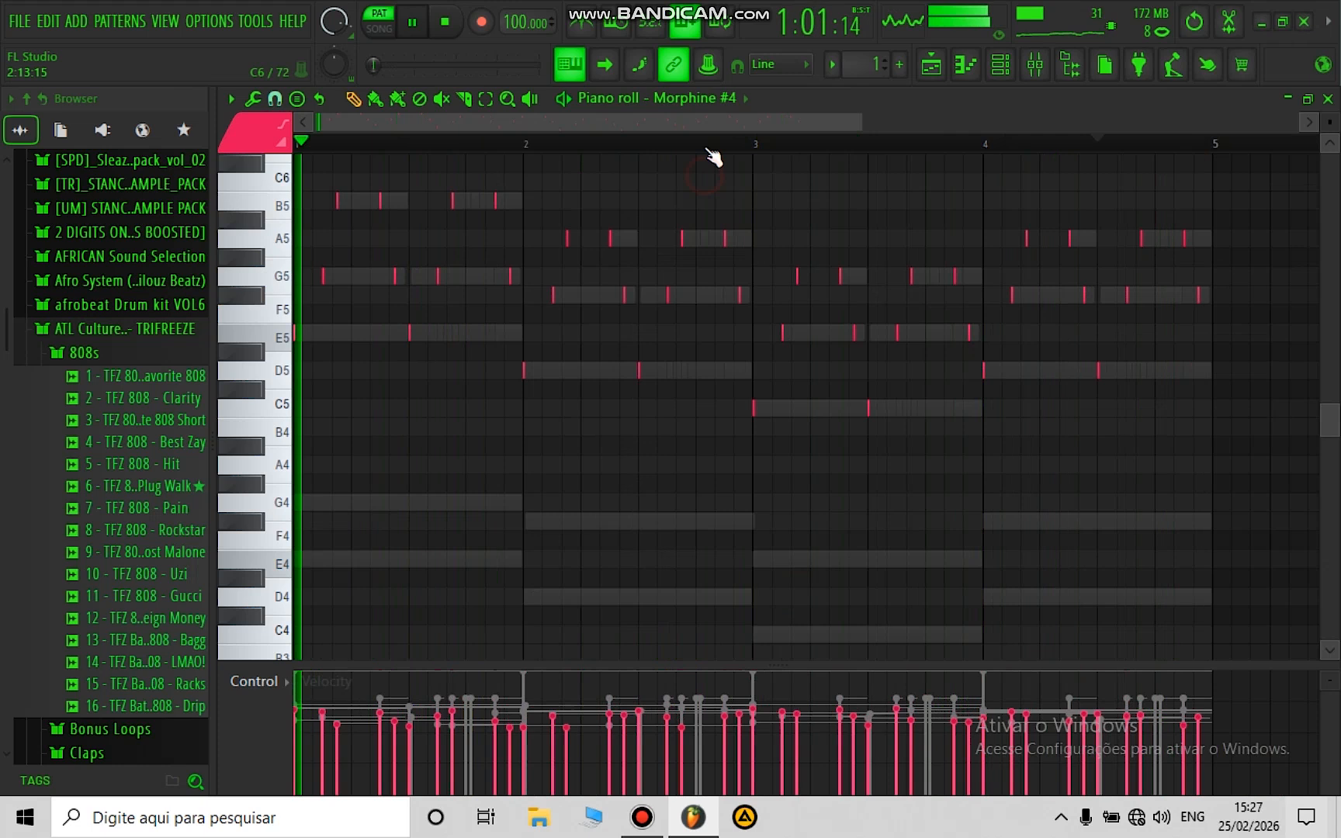
pyautogui.scroll(-2, 677, 121)
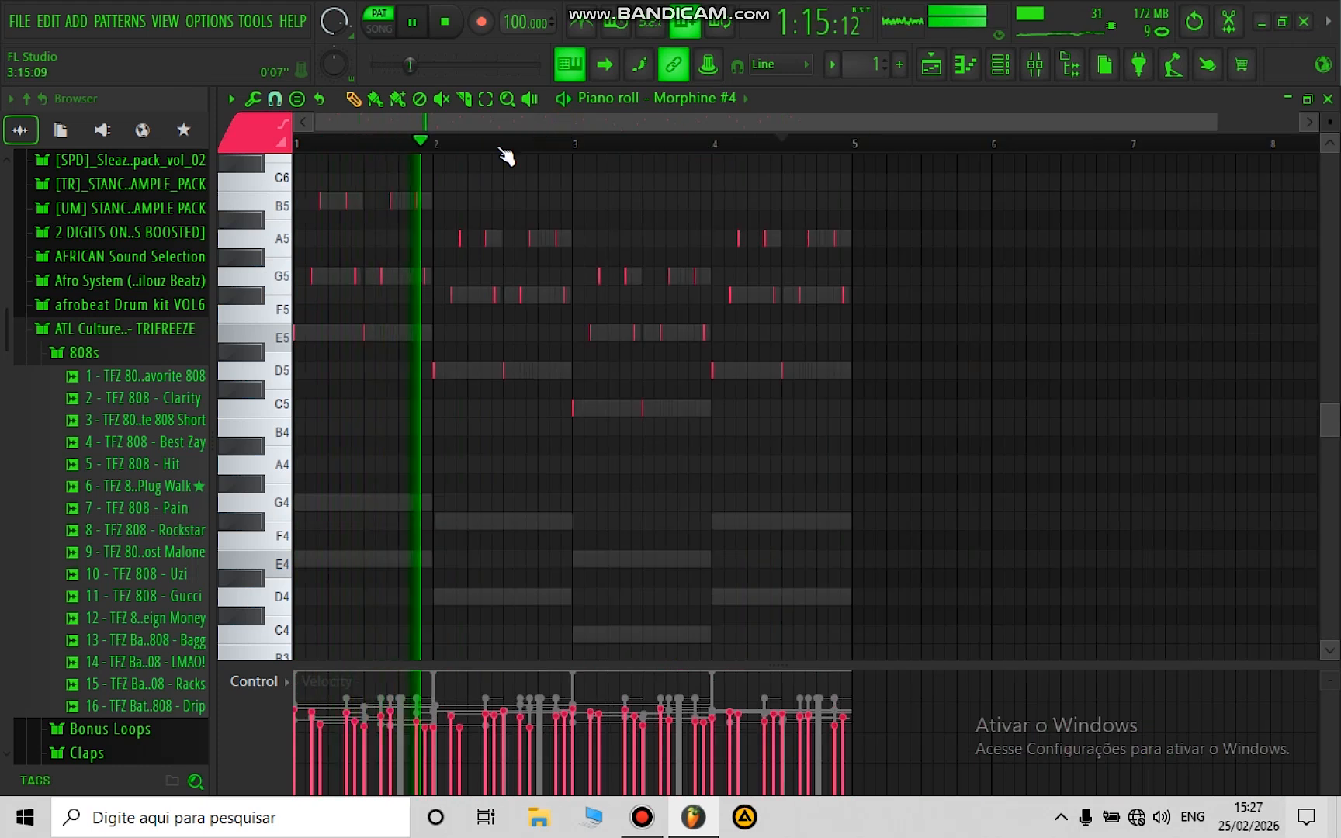
# Step: Split Pattern 1 by channel and place the four resulting patterns at bar 5 on playlist tracks 2 to 5
pyautogui.click(931, 67)
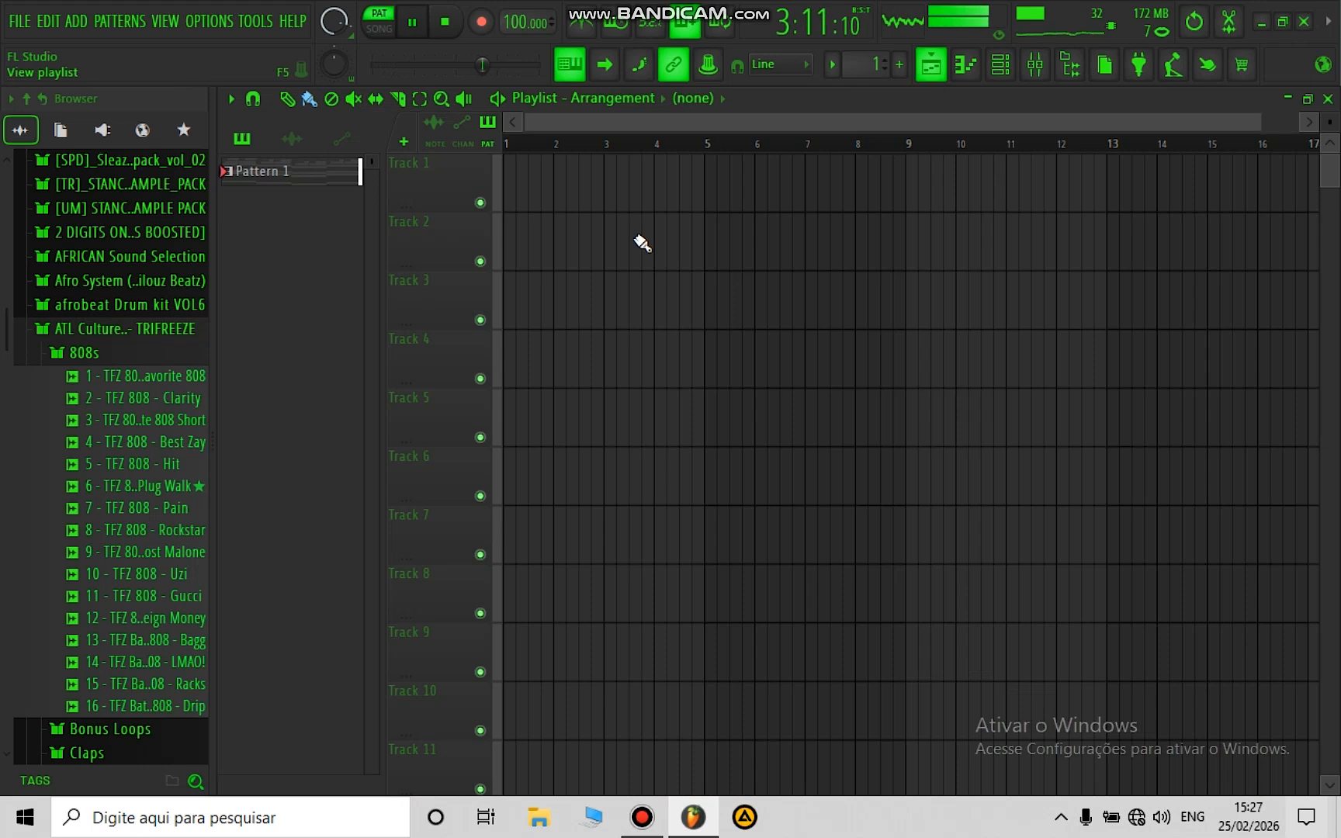
pyautogui.click(829, 66)
pyautogui.click(995, 399)
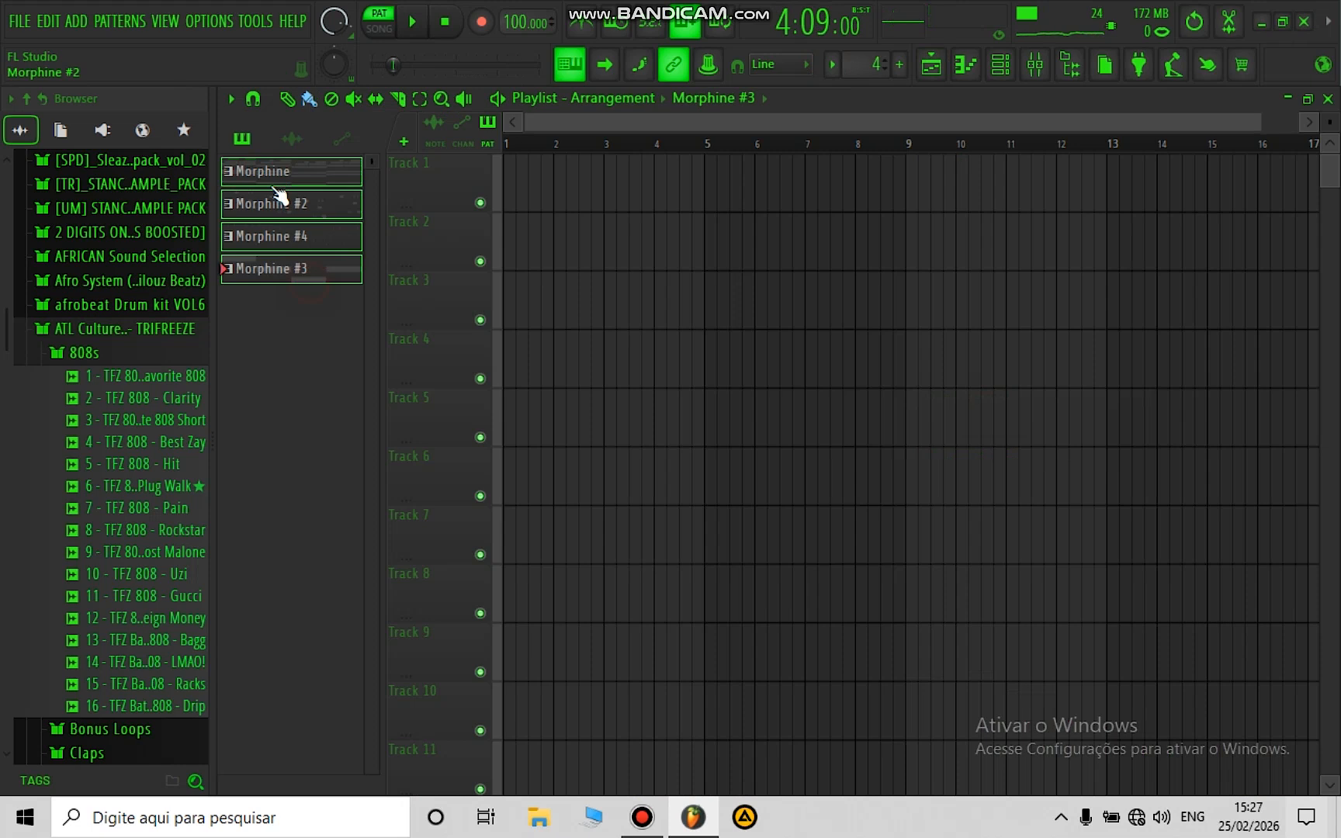
pyautogui.moveTo(790, 246); pyautogui.dragTo(708, 273)
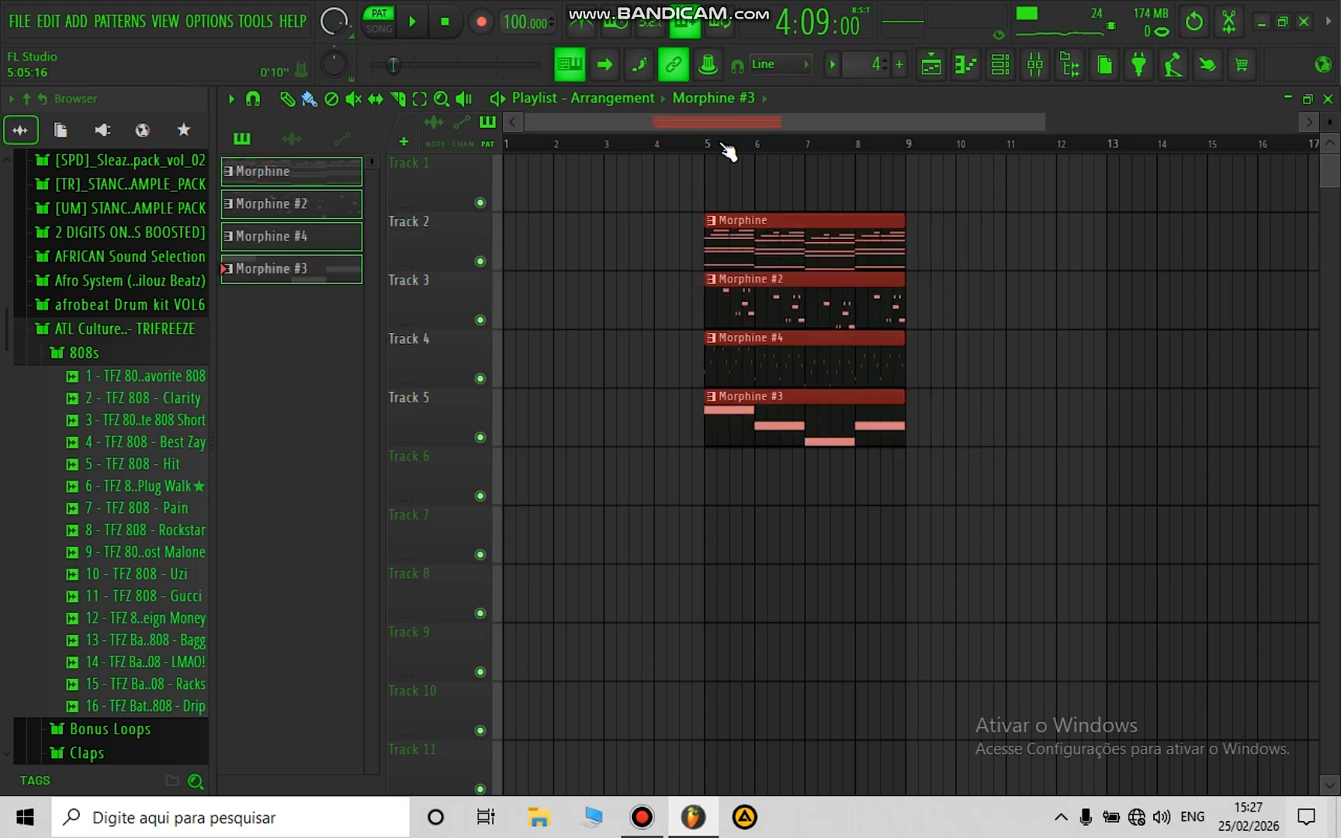
# Step: Add a Morphine clip at bar 1 of Track 2 and play the arrangement in song mode
pyautogui.moveTo(457, 241); pyautogui.dragTo(491, 234)
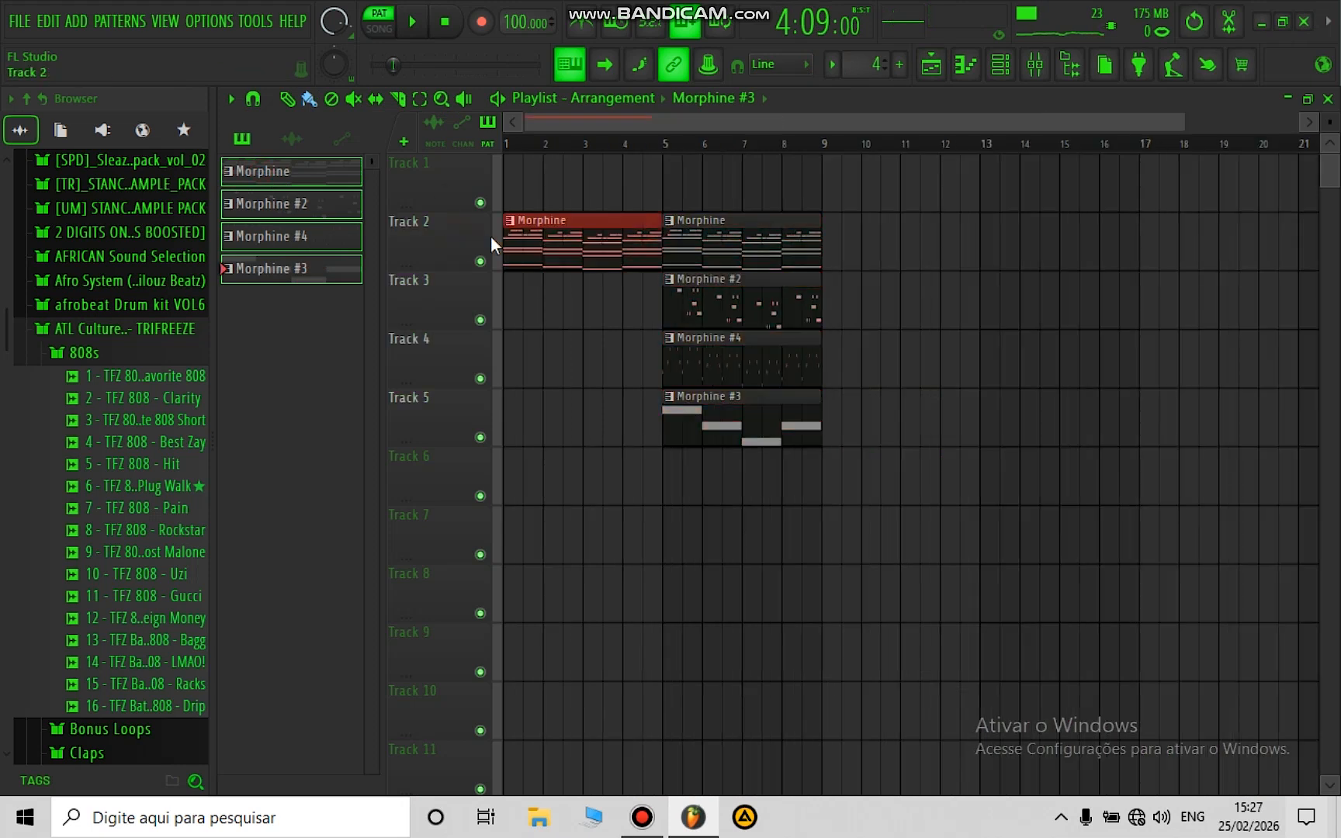
pyautogui.press('space')
pyautogui.click(388, 30)
pyautogui.press('space')
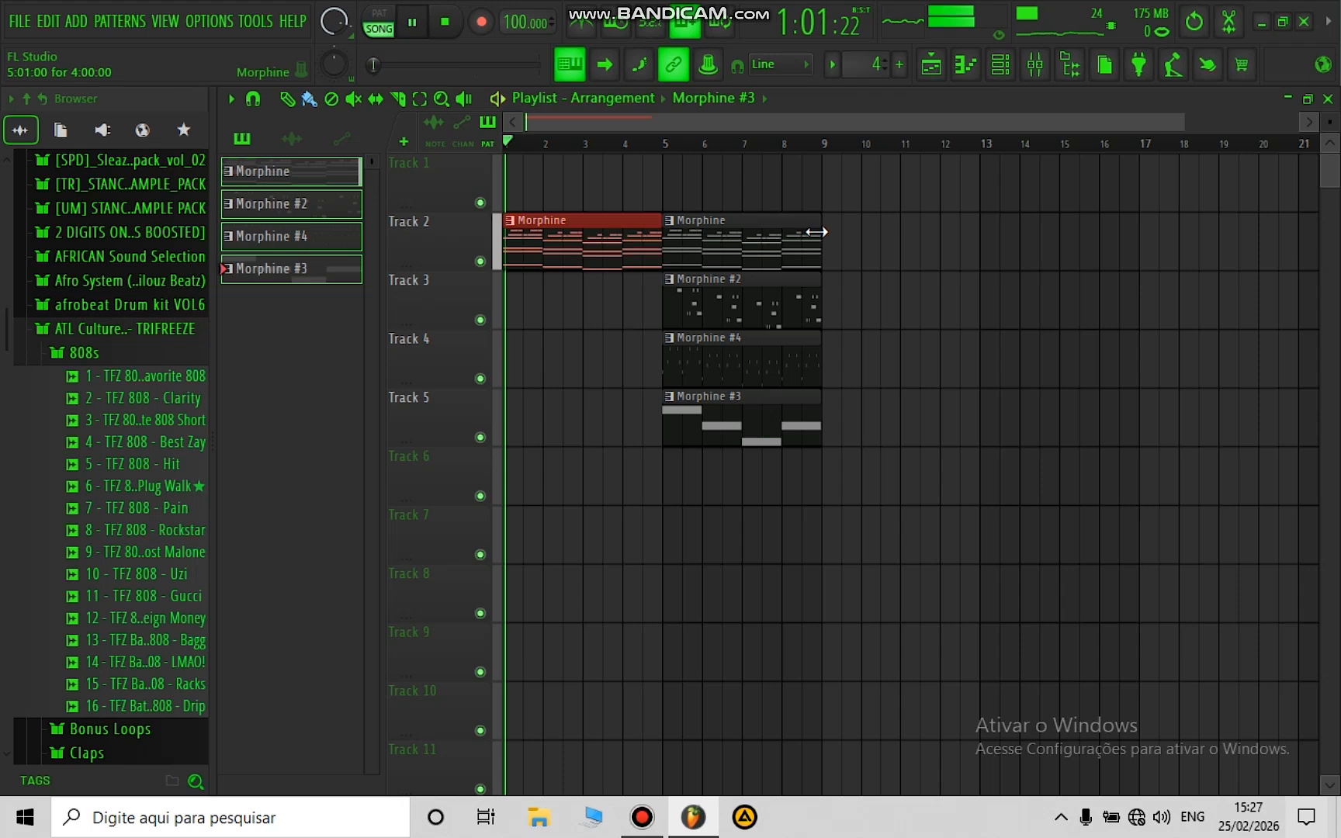
# Step: Move the Morphine #2 and Morphine #4 clips together from bar 5 to bar 13
pyautogui.click(730, 309)
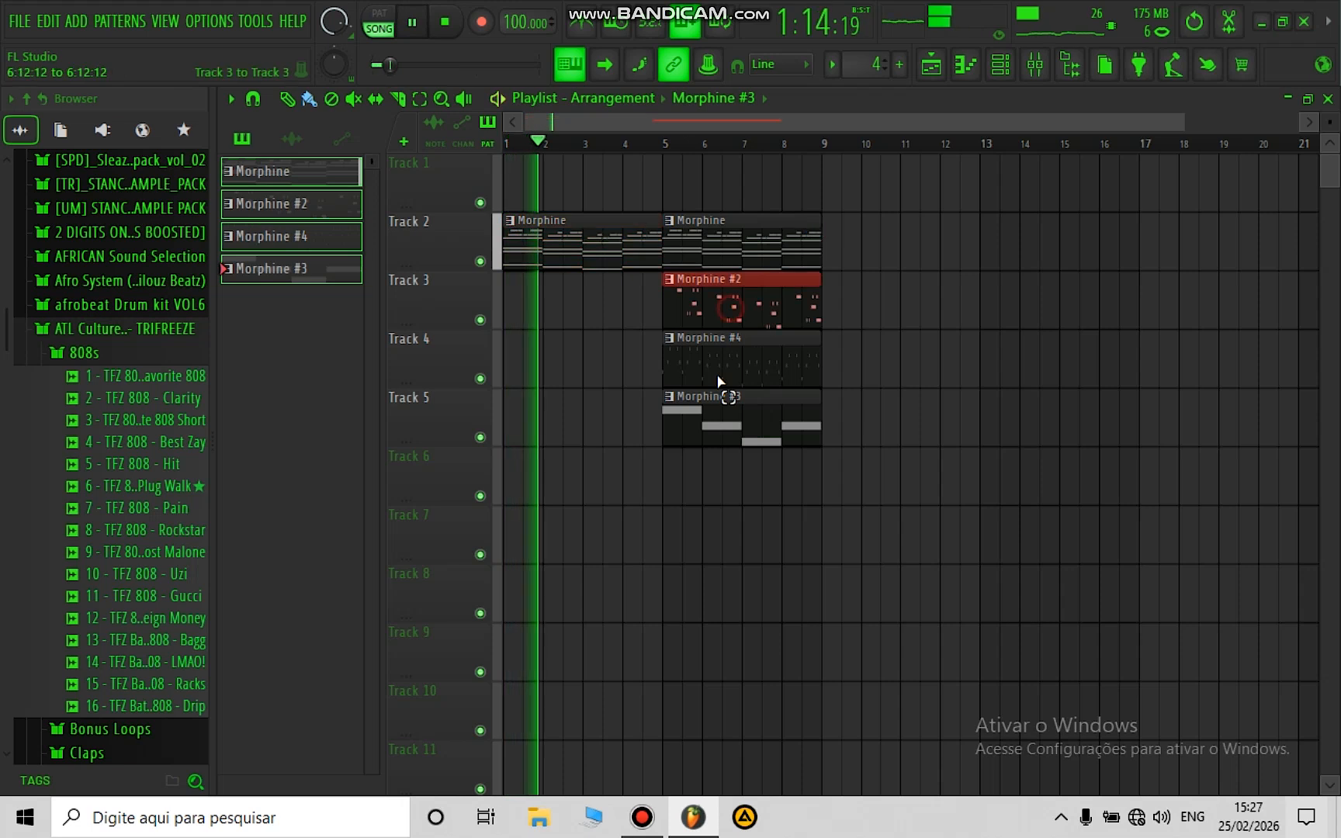
pyautogui.moveTo(718, 377); pyautogui.dragTo(697, 372)
pyautogui.moveTo(703, 318); pyautogui.dragTo(1029, 325)
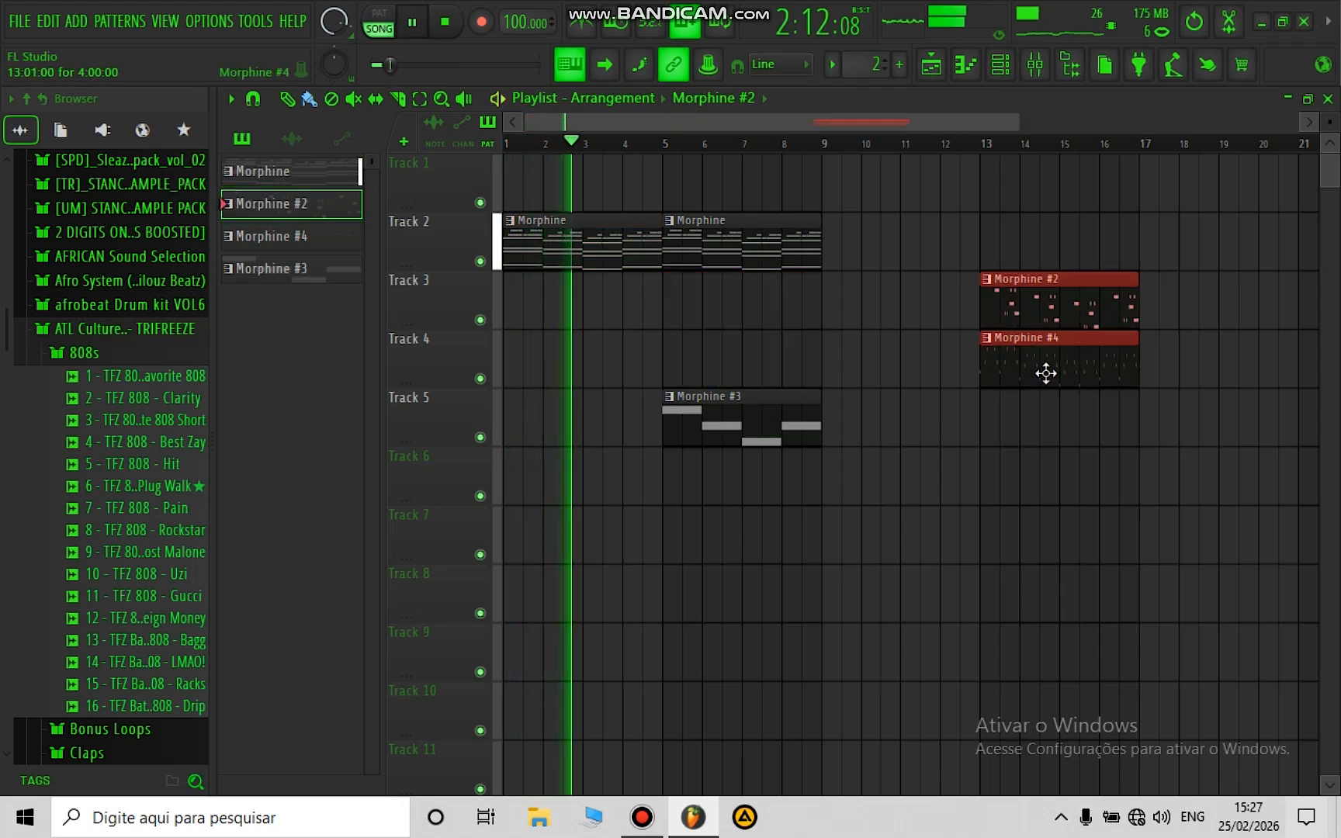
pyautogui.click(1046, 373)
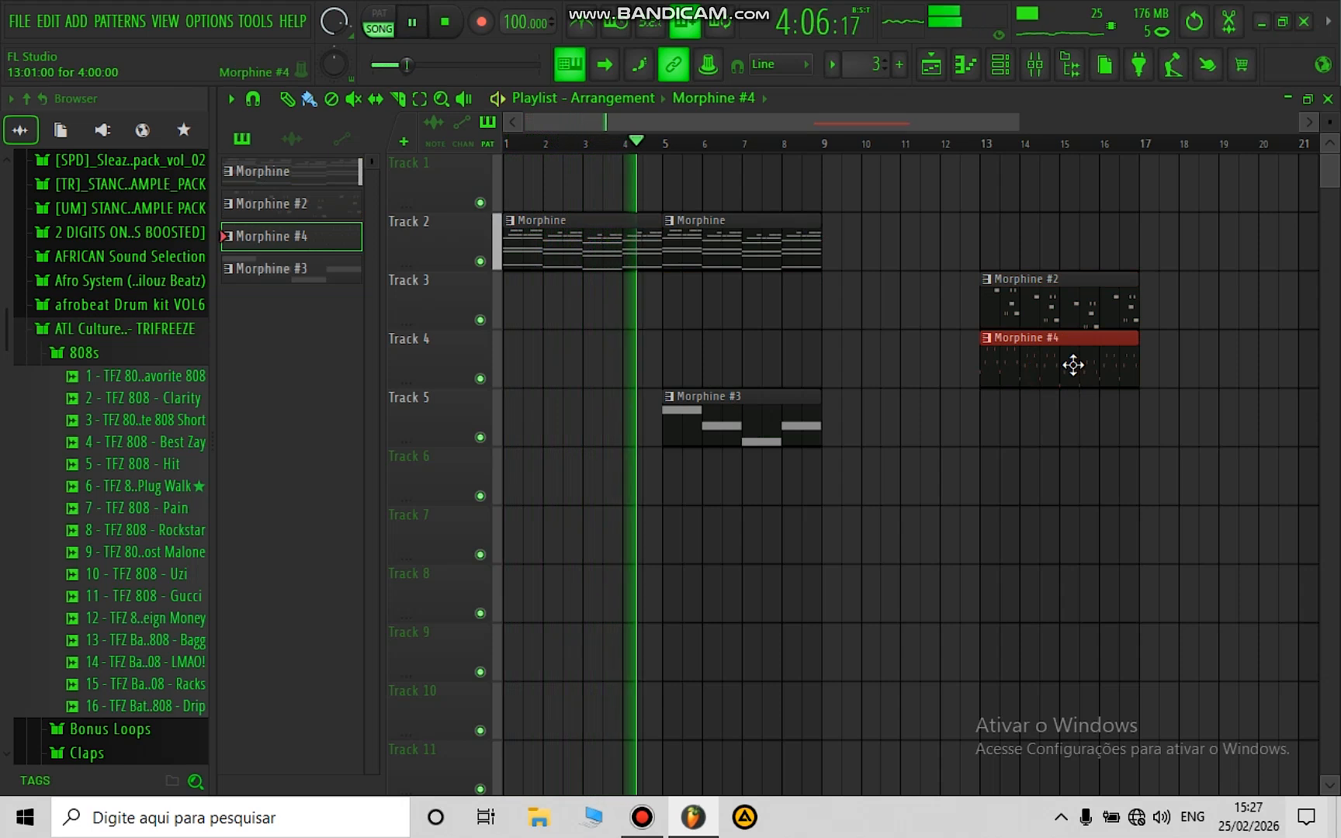
# Step: Duplicate the Morphine and Morphine #3 clips from bar 5 to bars 9 and 13
pyautogui.moveTo(853, 218); pyautogui.dragTo(728, 425)
pyautogui.hotkey('ctrl', 'b')
pyautogui.hotkey('ctrl', 'b')
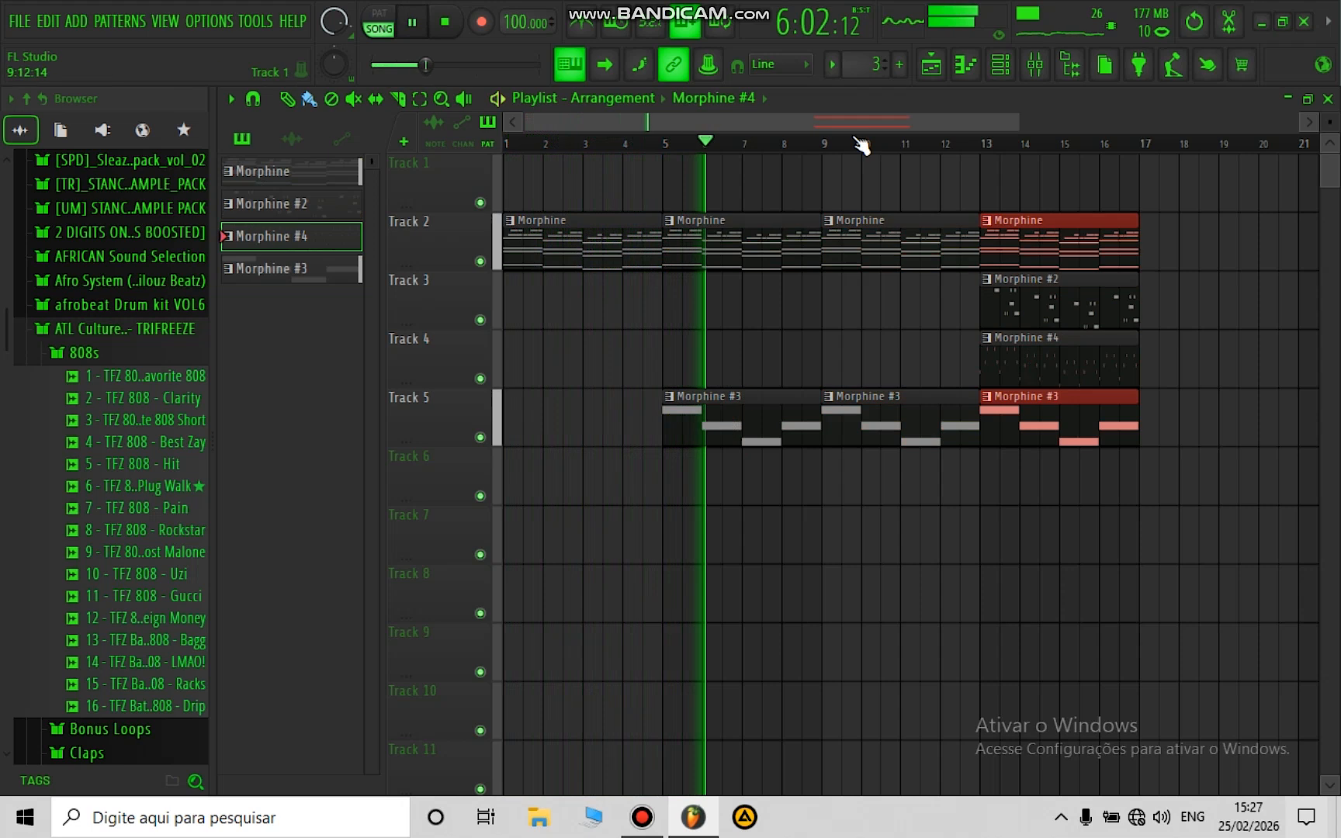
# Step: Move the Morphine #4 clip on Track 4 back to bar 9
pyautogui.scroll(-2, 862, 146)
pyautogui.click(913, 304)
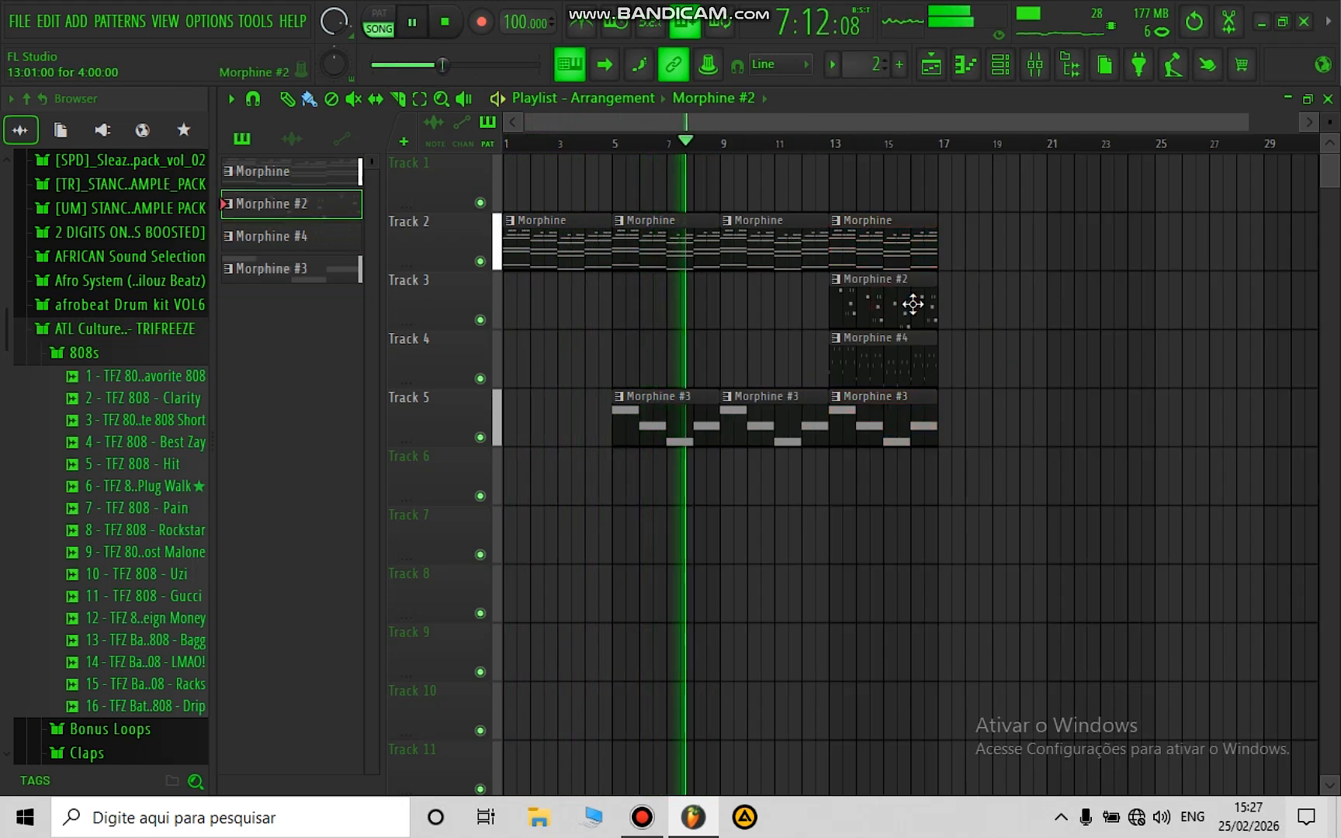
pyautogui.moveTo(891, 361); pyautogui.dragTo(776, 358)
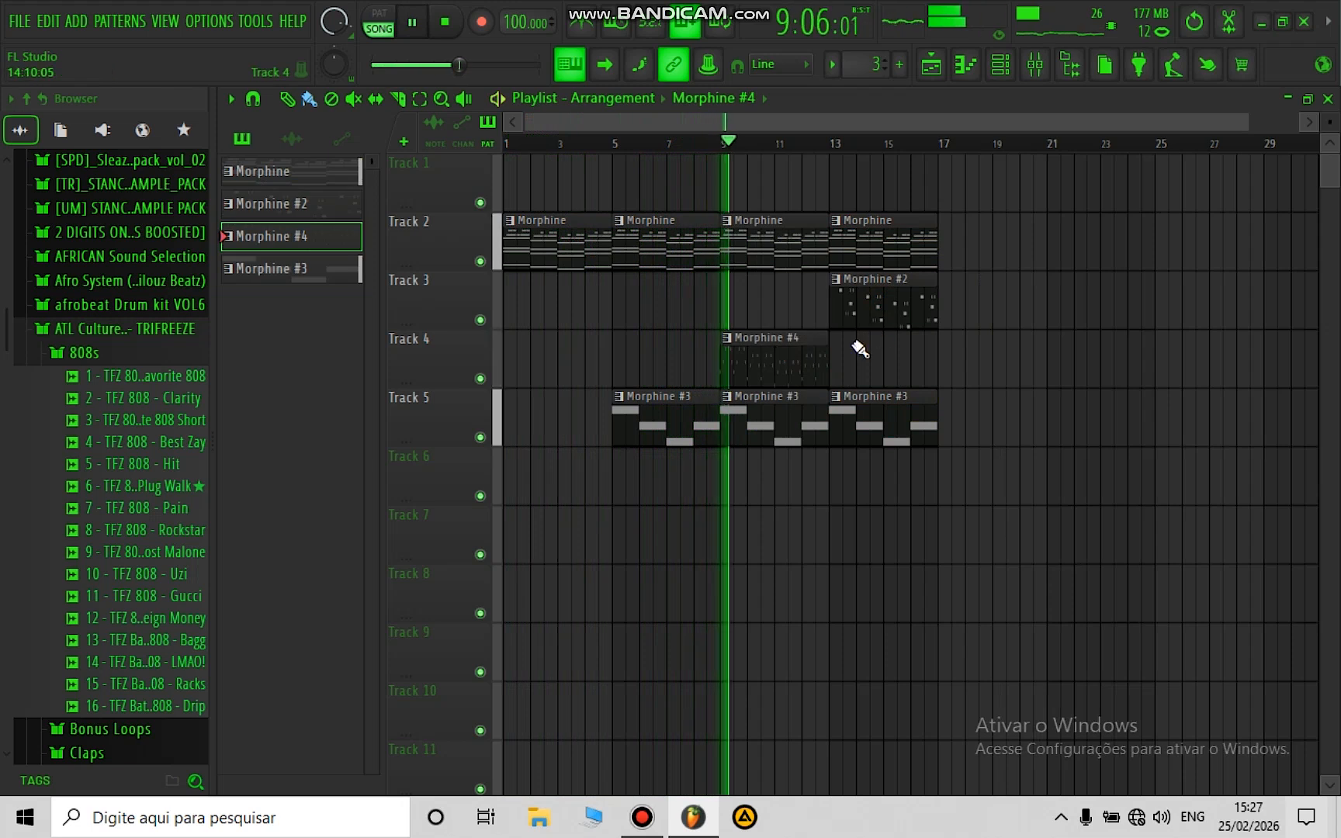
pyautogui.click(815, 357)
pyautogui.hotkey('ctrl', 'b')
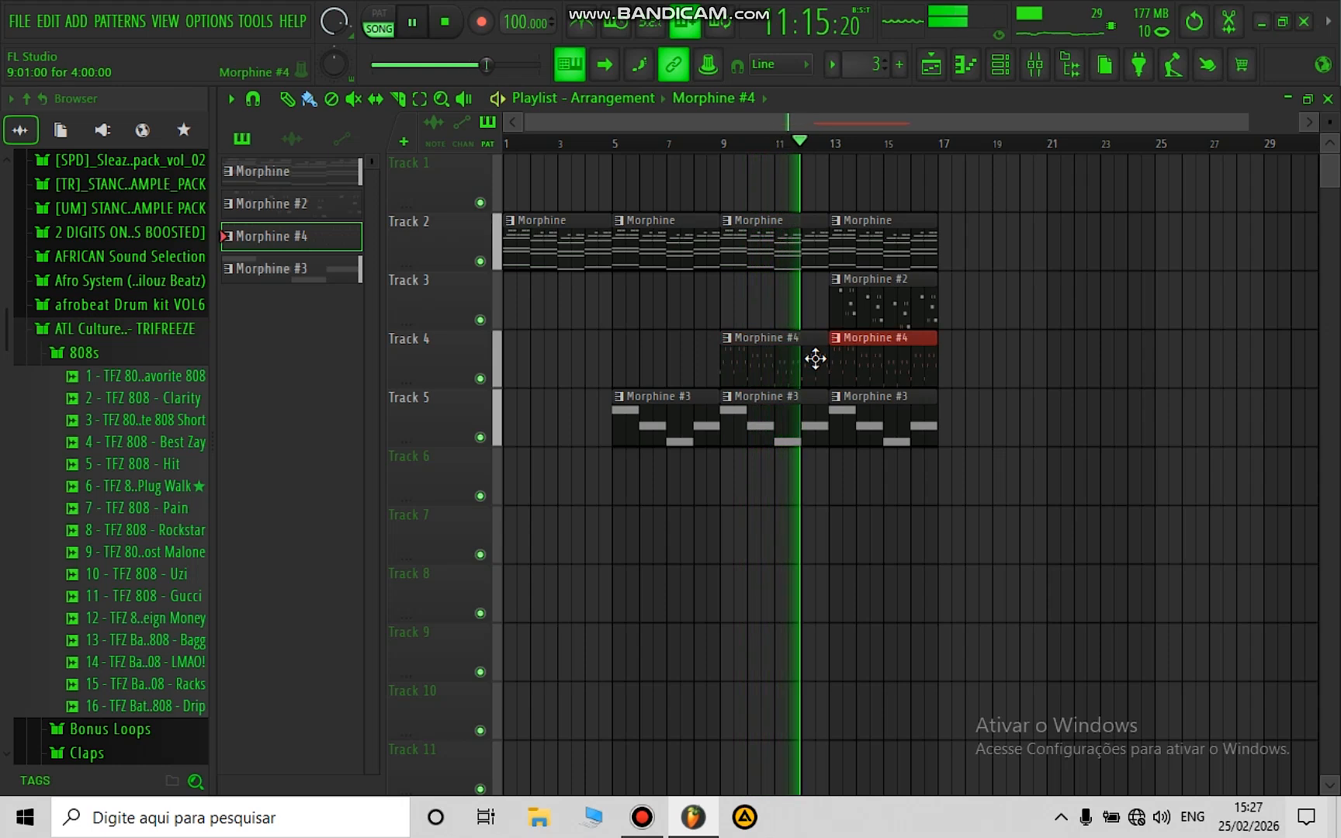
pyautogui.rightClick(851, 363)
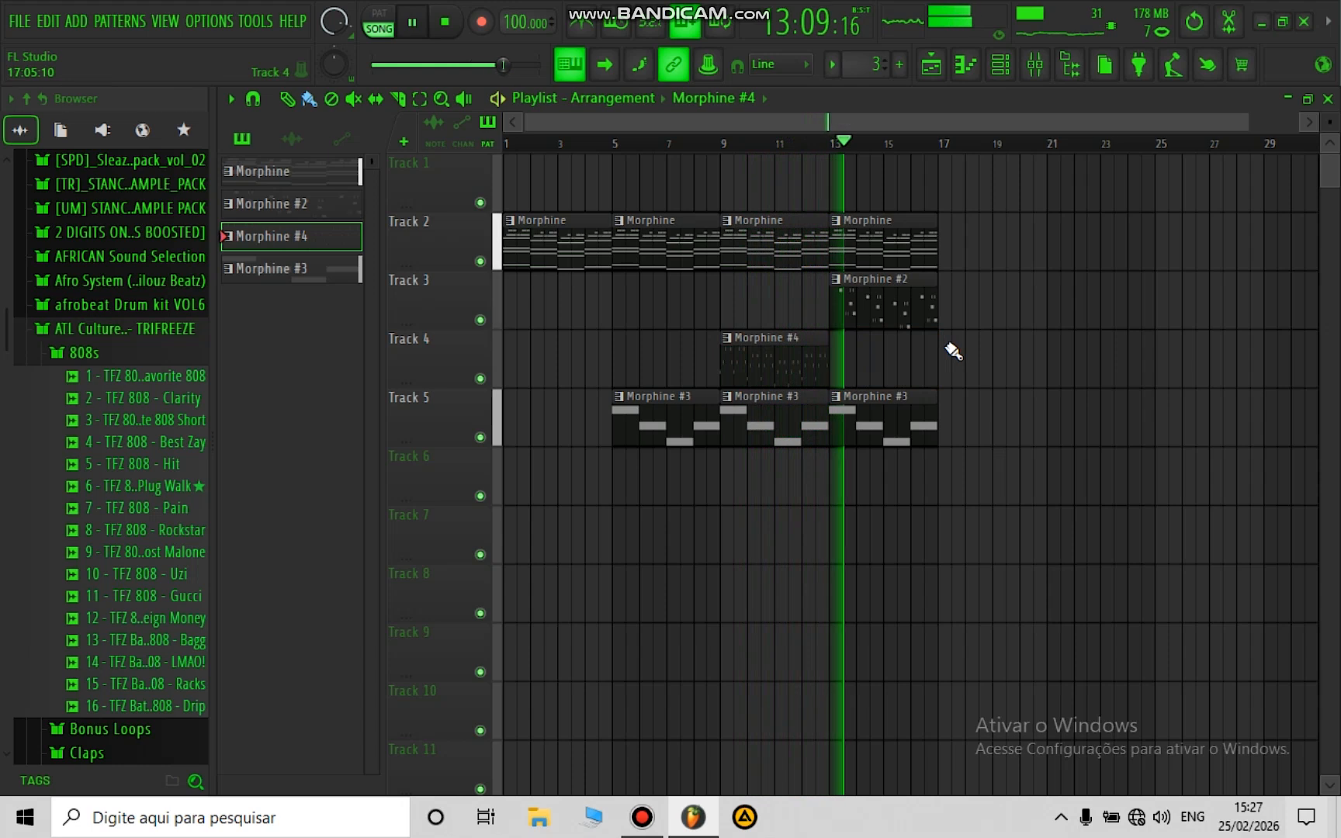
# Step: Duplicate the Morphine, Morphine #2 and Morphine #3 clips from bar 13 to bar 17 and stop playback
pyautogui.moveTo(966, 216); pyautogui.dragTo(840, 477)
pyautogui.hotkey('ctrl', 'b')
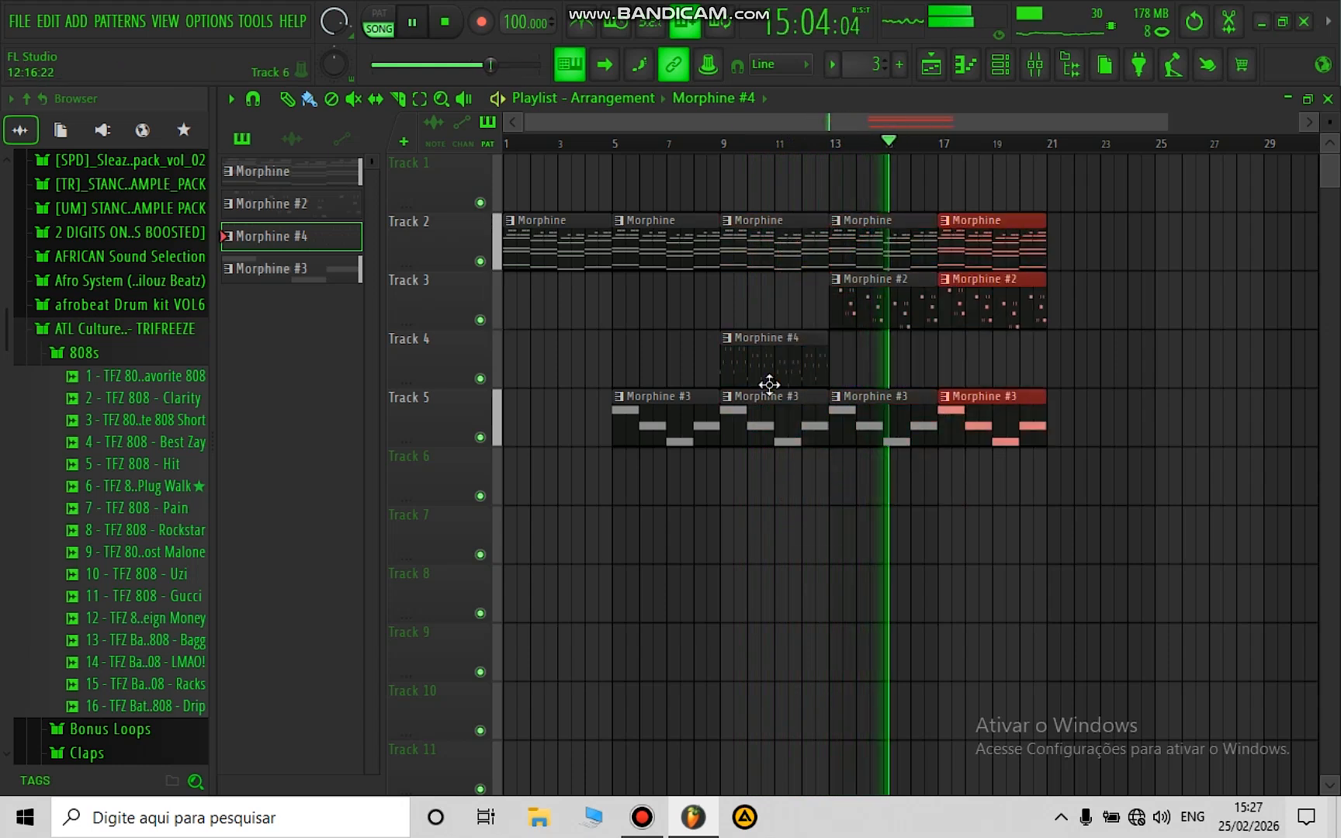
pyautogui.click(768, 362)
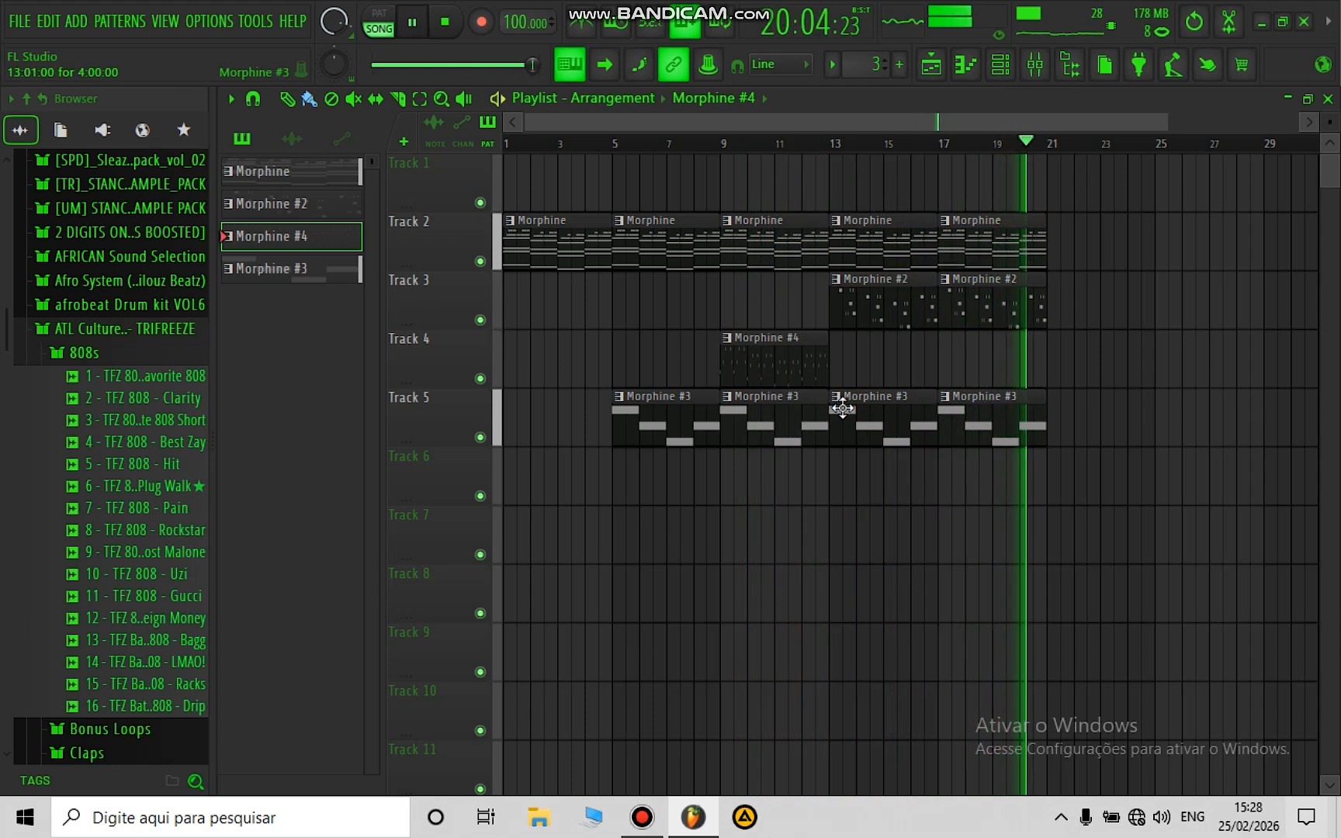
pyautogui.press('space')
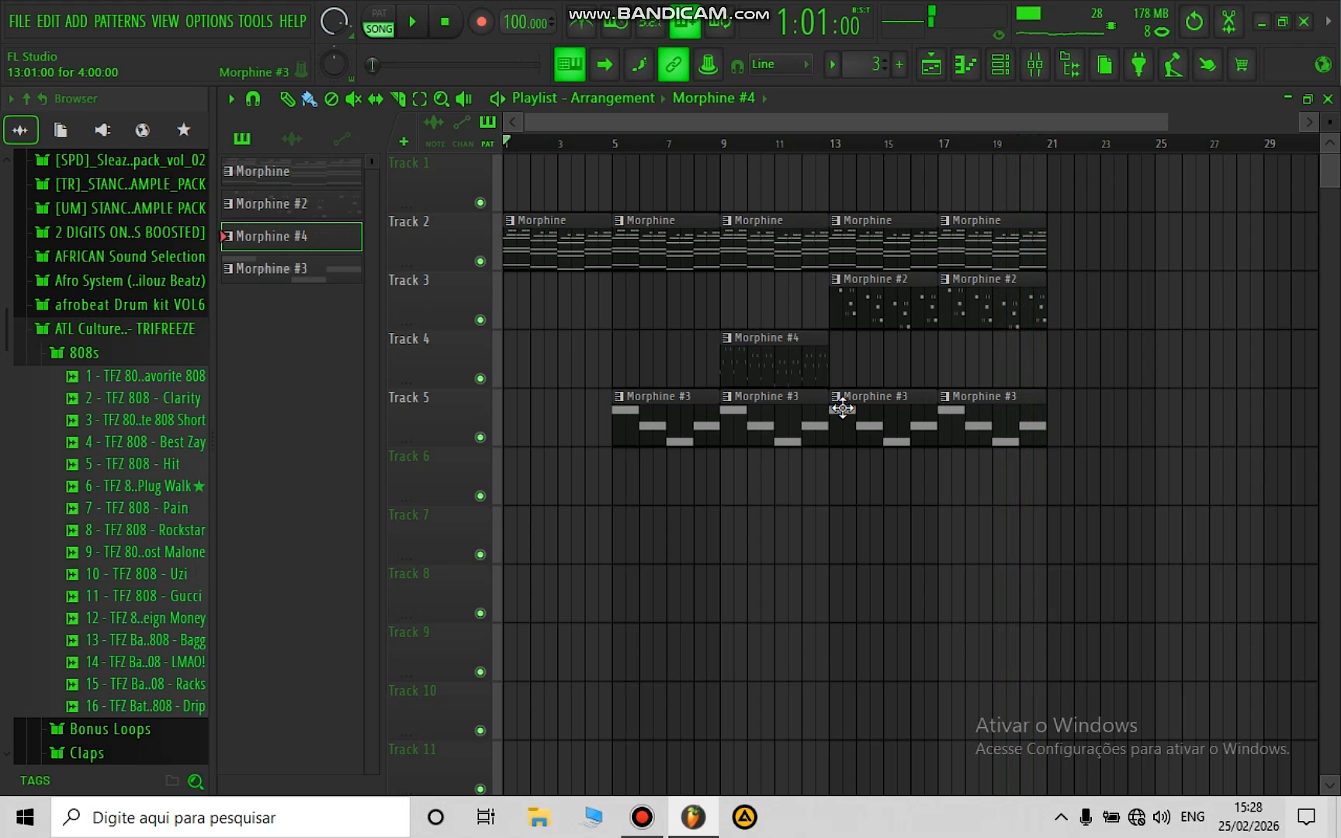
pyautogui.click(643, 817)
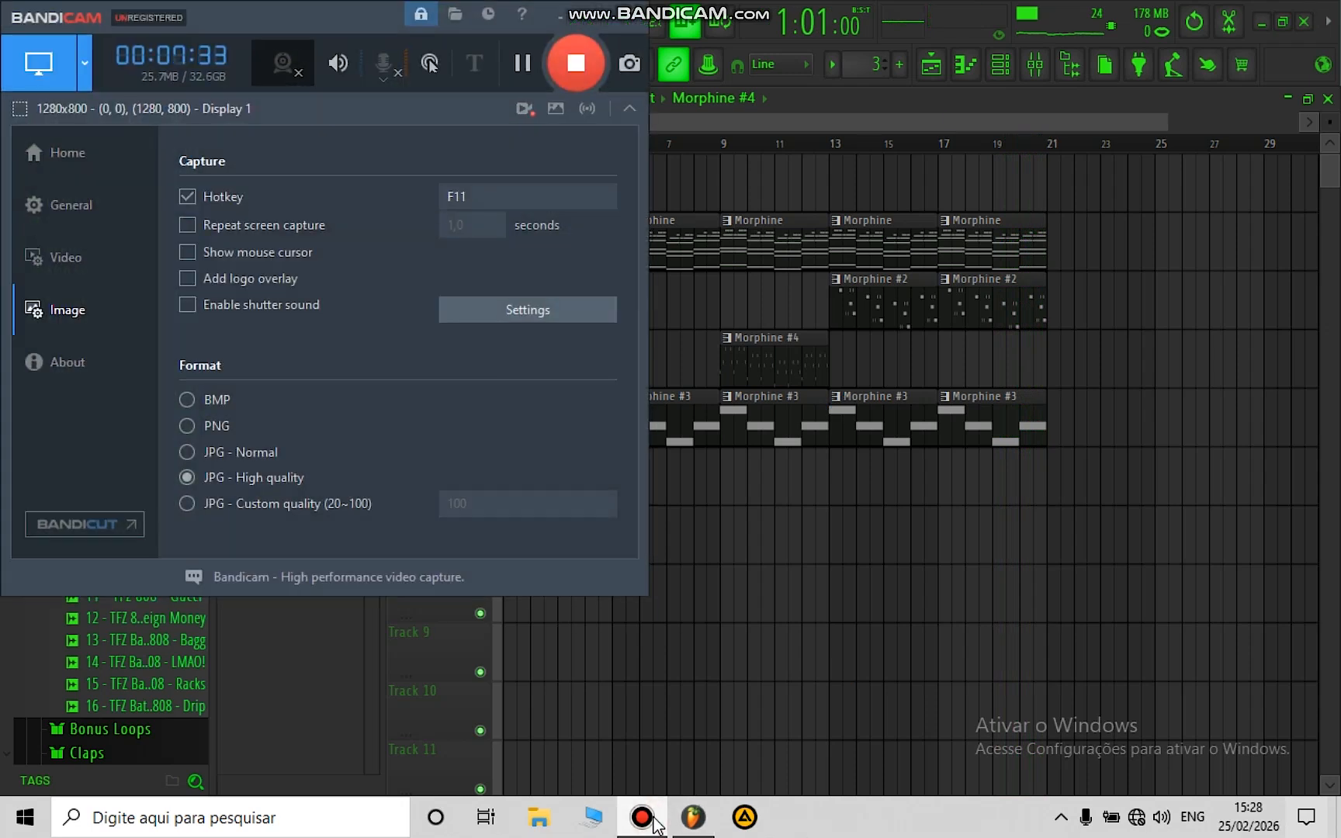